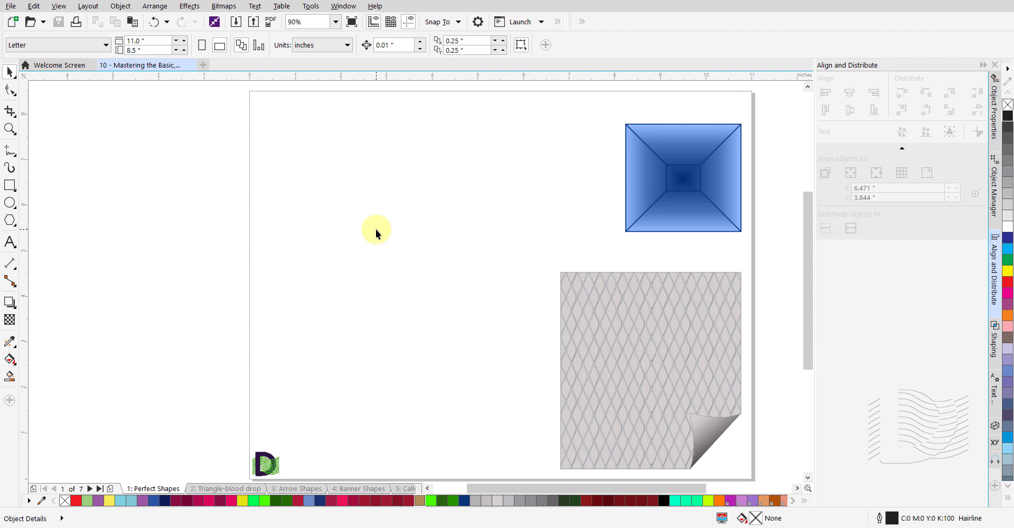
# - Draw a perfect circle about 2.33 inches across in the empty page area, and undo it
pyautogui.press('F7')
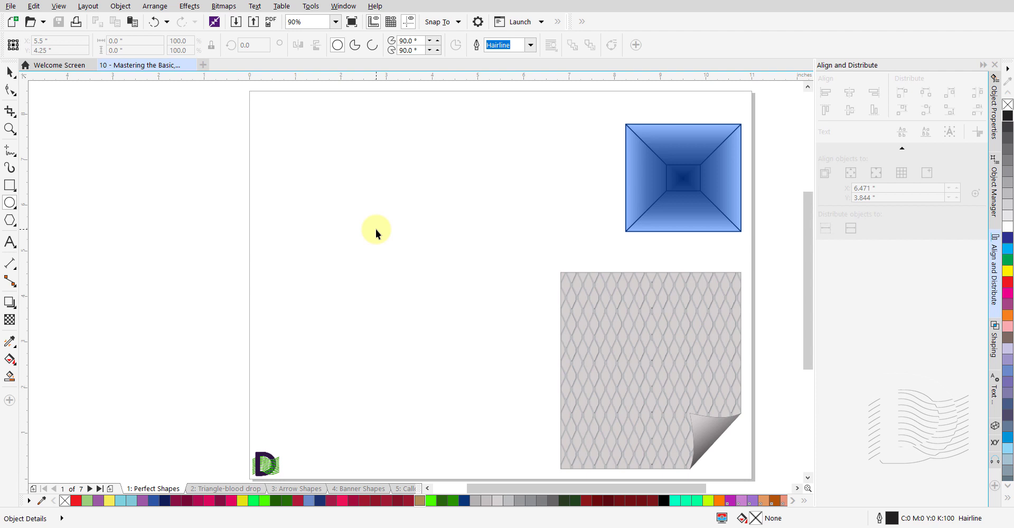
pyautogui.click(376, 229)
pyautogui.moveTo(376, 231); pyautogui.dragTo(480, 323)
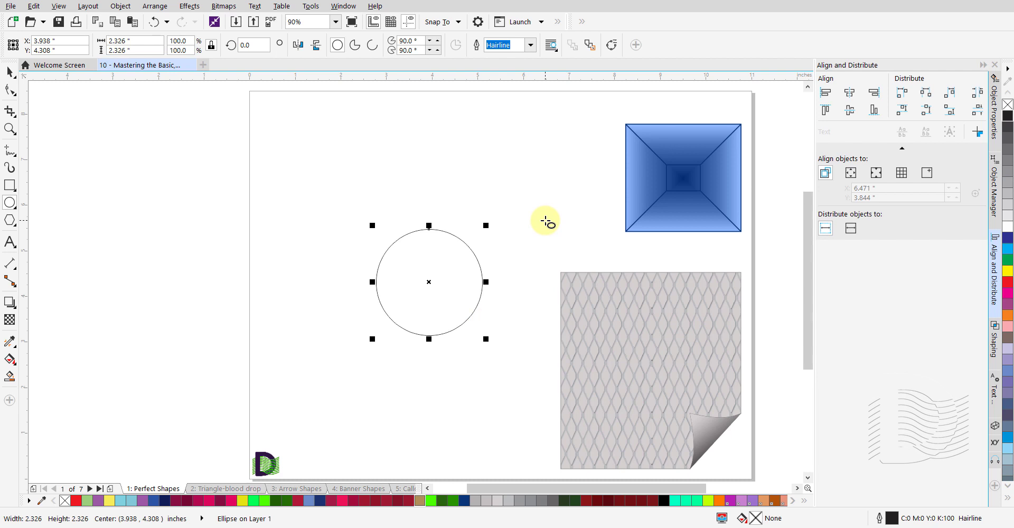
pyautogui.hotkey('ctrl', 'z')
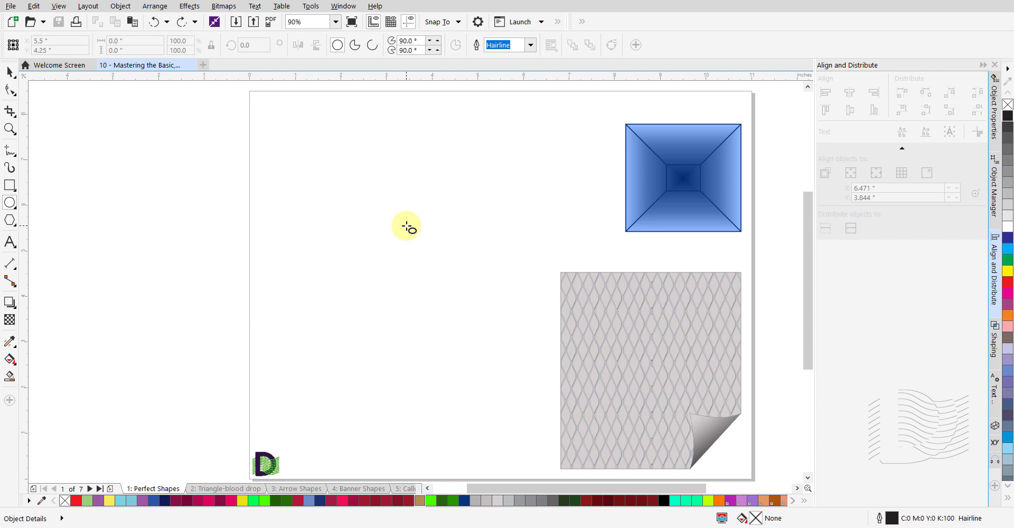
# - Draw an ellipse about 1.97 by 3.26 inches and a circle about 3.15 inches across from their centers, undoing each
pyautogui.moveTo(407, 227); pyautogui.dragTo(451, 299)
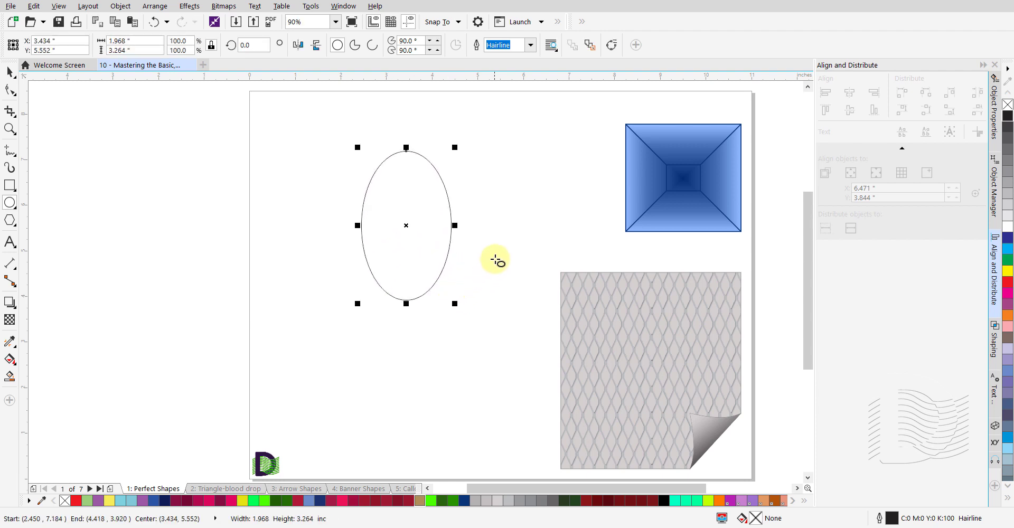
pyautogui.hotkey('ctrl', 'z')
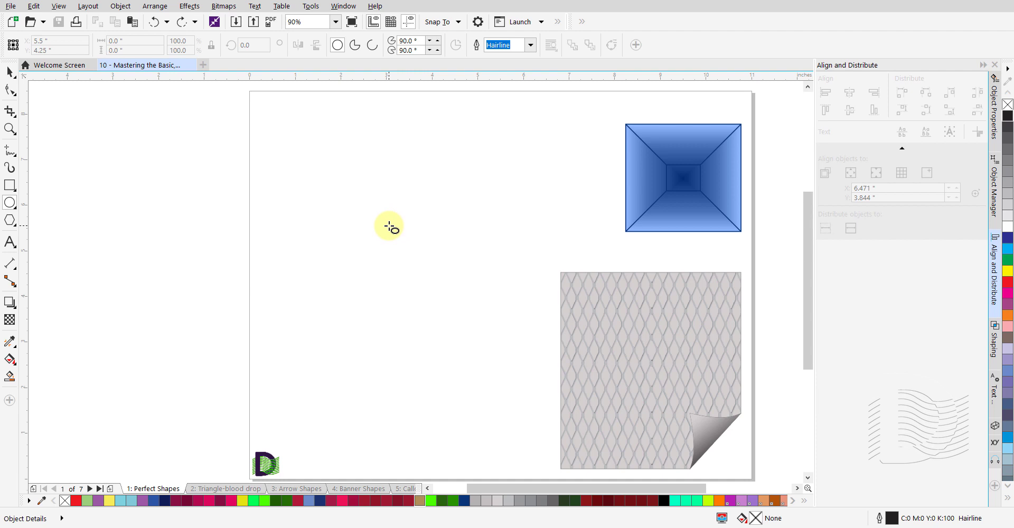
pyautogui.moveTo(389, 226); pyautogui.dragTo(444, 300)
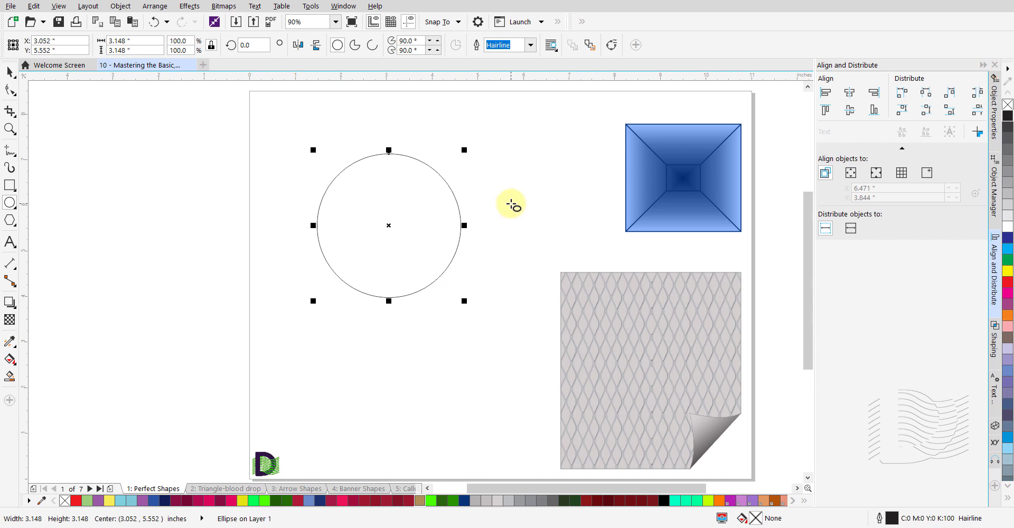
pyautogui.hotkey('ctrl', 'z')
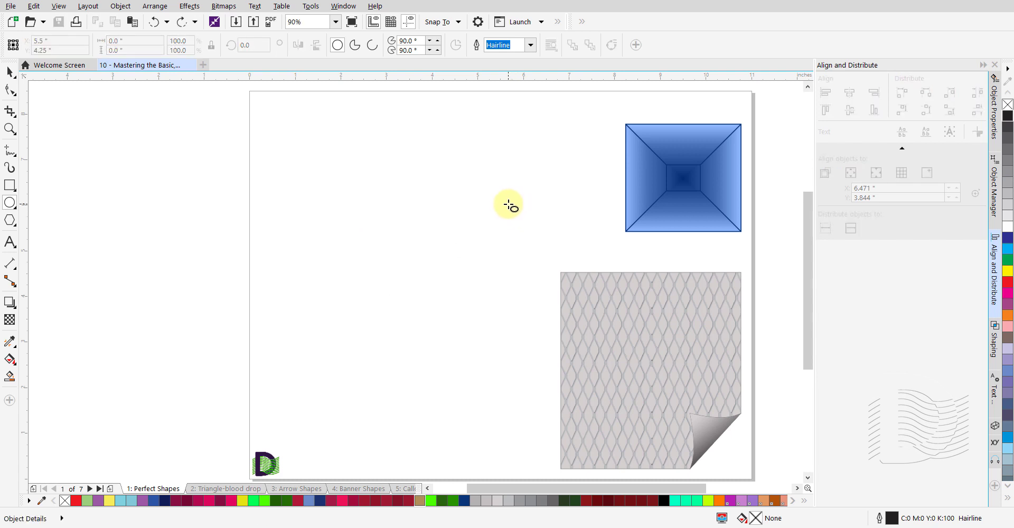
pyautogui.press('space')
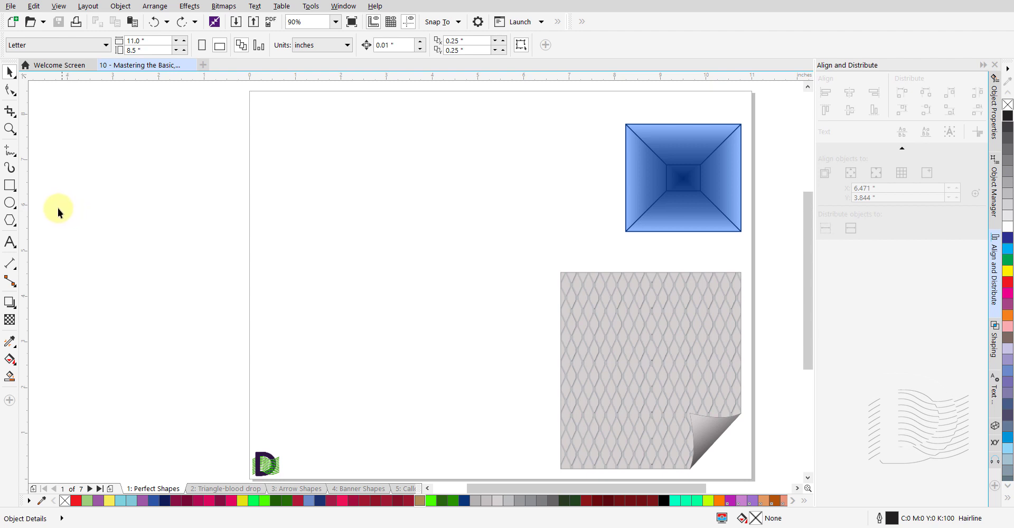
# - Draw a Basic Shapes parallelogram about 2.19 by 2.65 inches in the upper part of the page
pyautogui.click(12, 224)
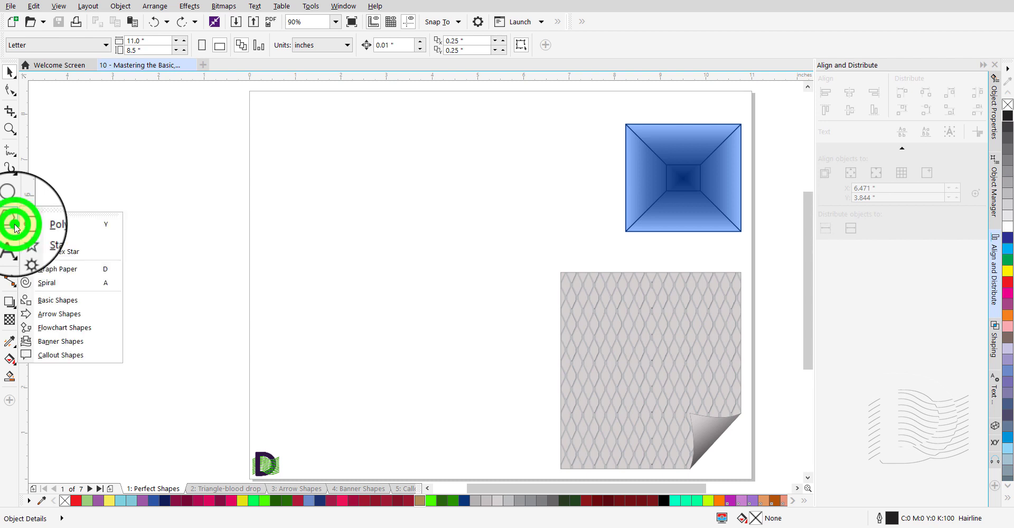
pyautogui.click(87, 301)
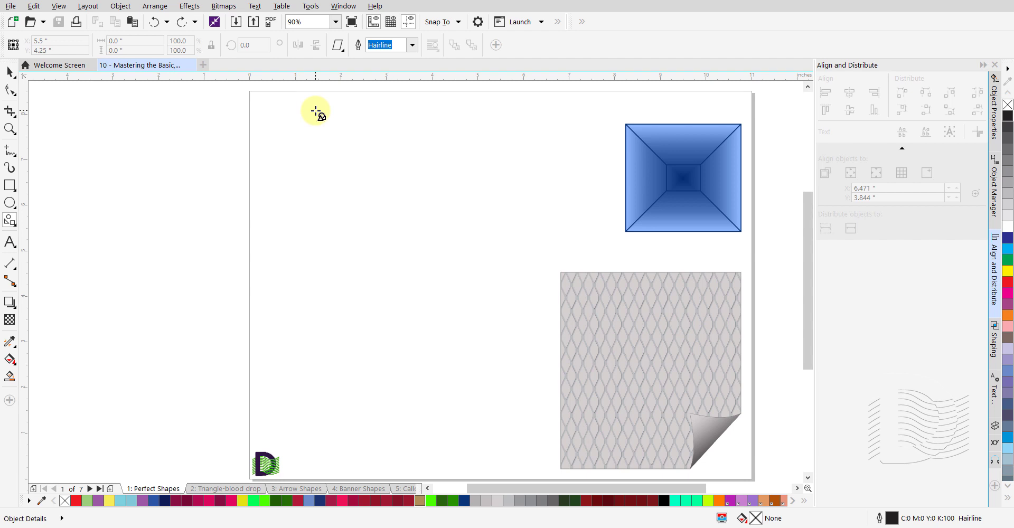
pyautogui.click(340, 47)
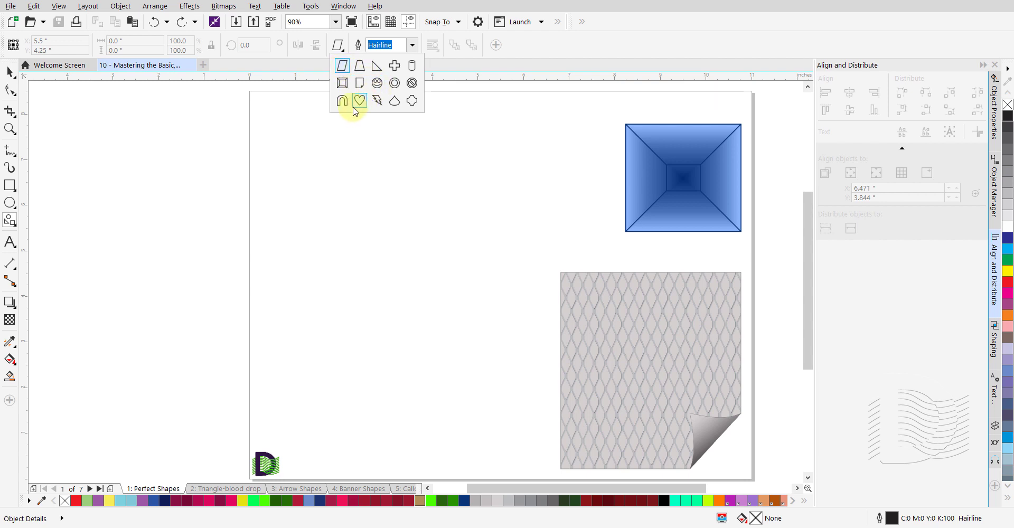
pyautogui.click(342, 69)
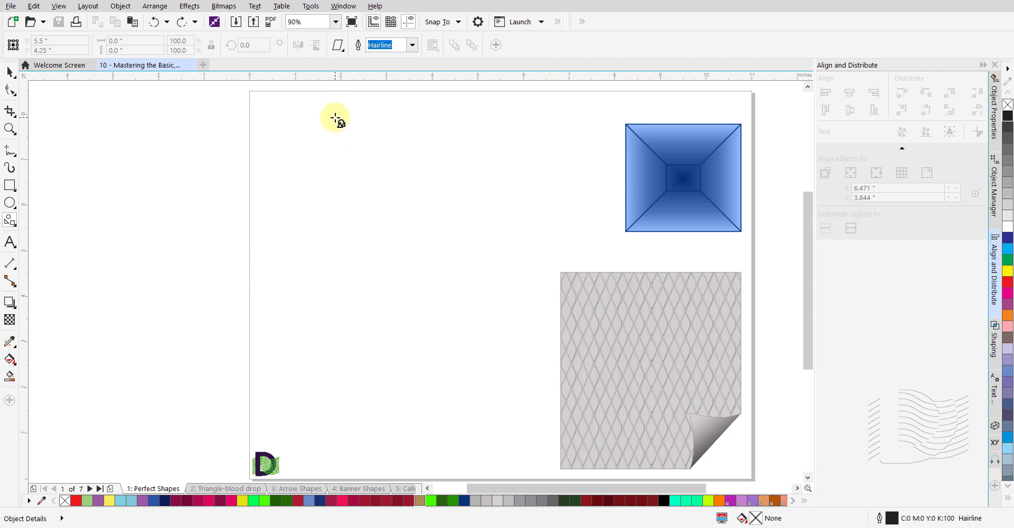
pyautogui.moveTo(335, 118); pyautogui.dragTo(435, 240)
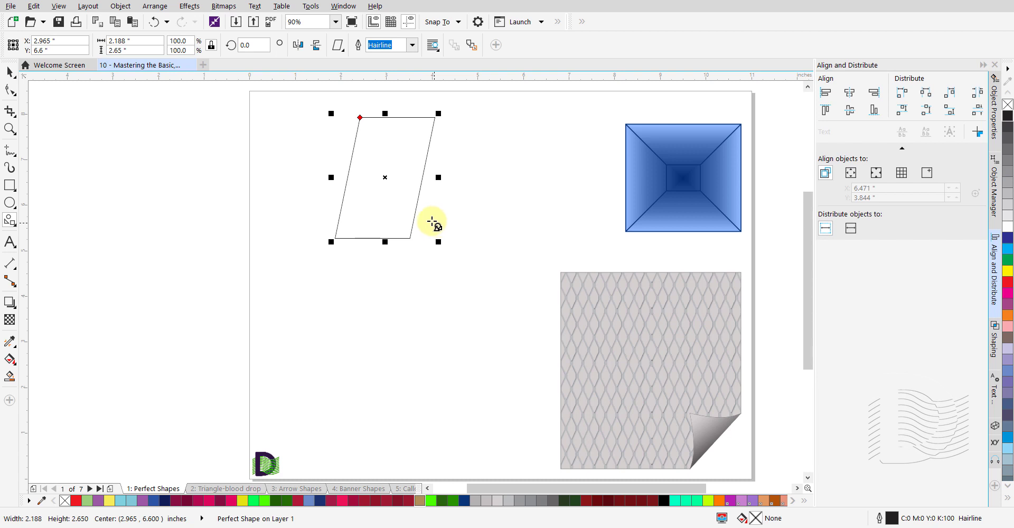
# - Increase the parallelogram's slant with its glyph node and mirror the shape horizontally
pyautogui.click(359, 118)
pyautogui.moveTo(359, 117); pyautogui.dragTo(394, 123)
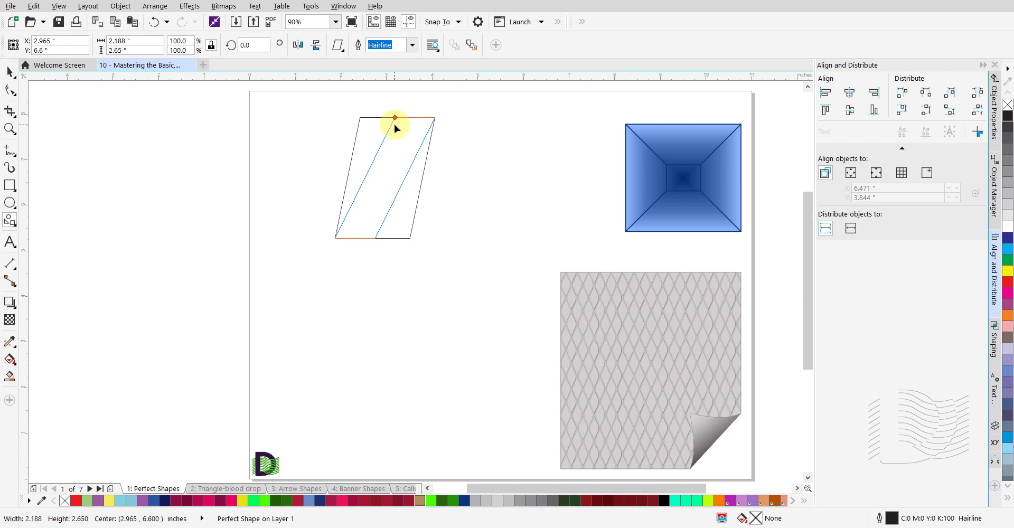
pyautogui.moveTo(393, 125); pyautogui.dragTo(394, 125)
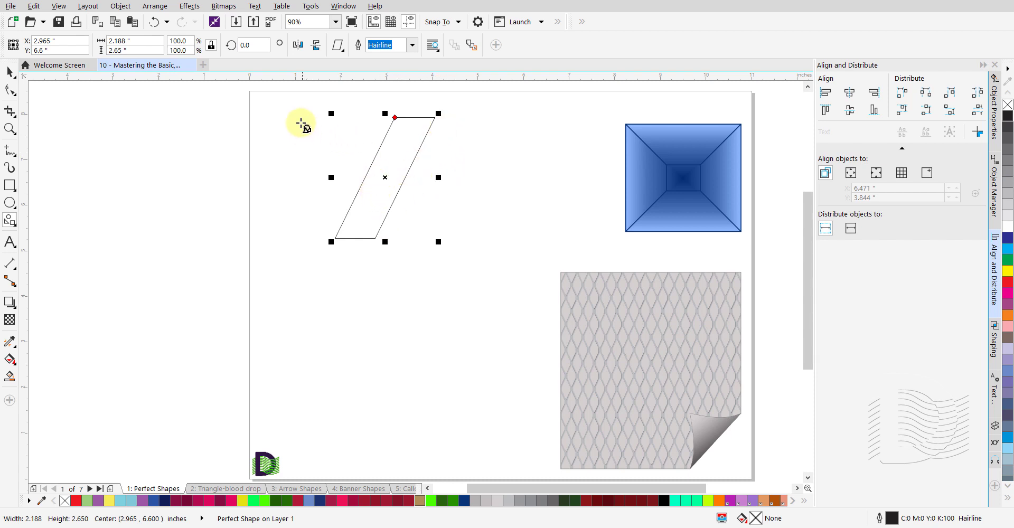
pyautogui.click(299, 49)
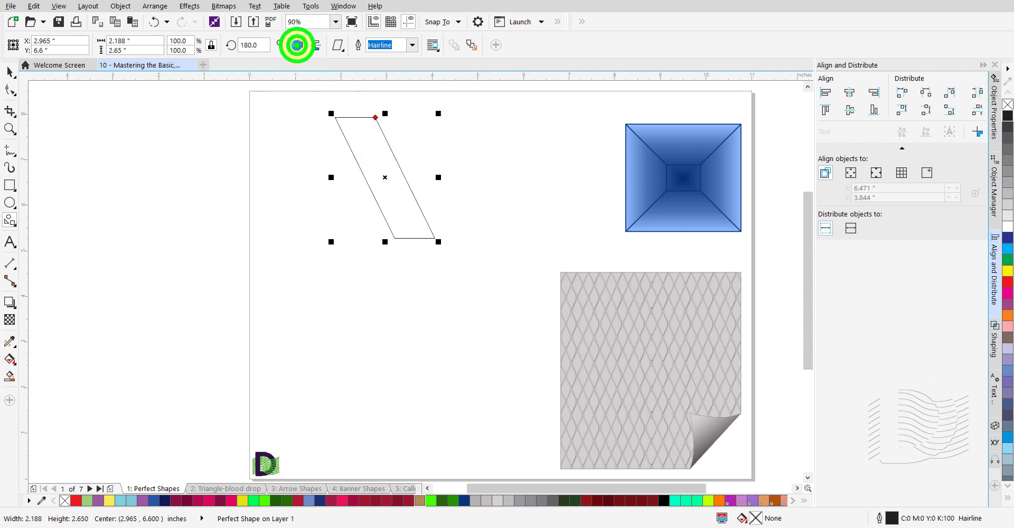
pyautogui.click(468, 179)
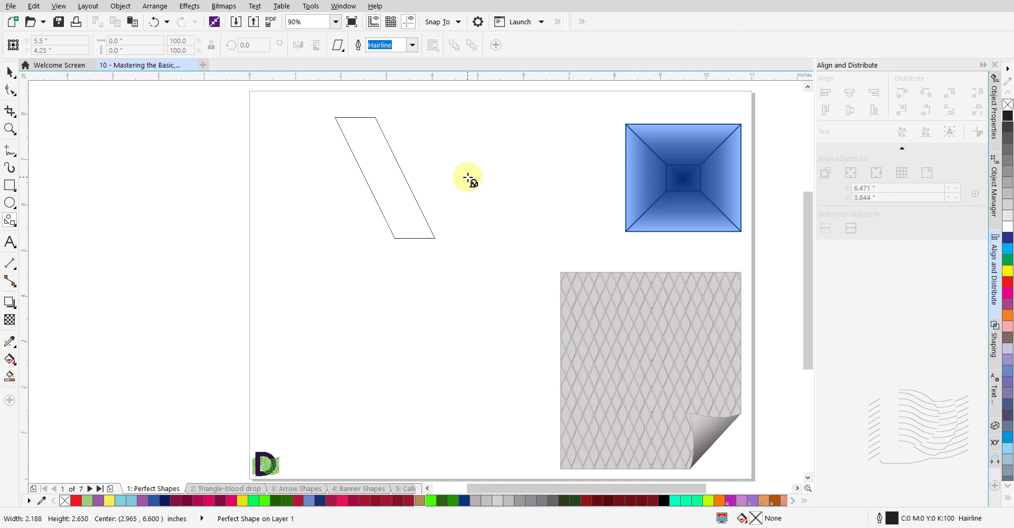
# - Reselect the parallelogram and adjust its glyph position to 54 in the Perfect Shape properties
pyautogui.click(385, 200)
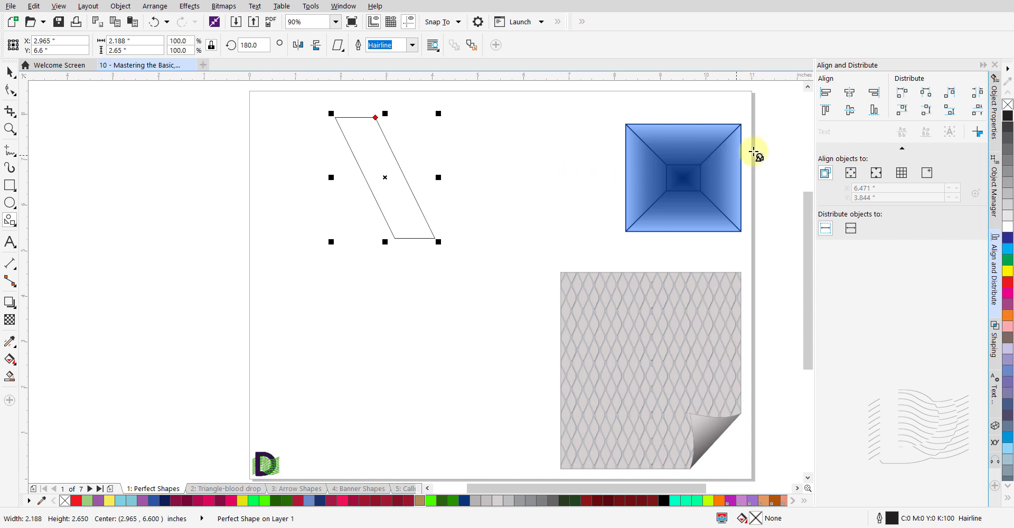
pyautogui.click(994, 112)
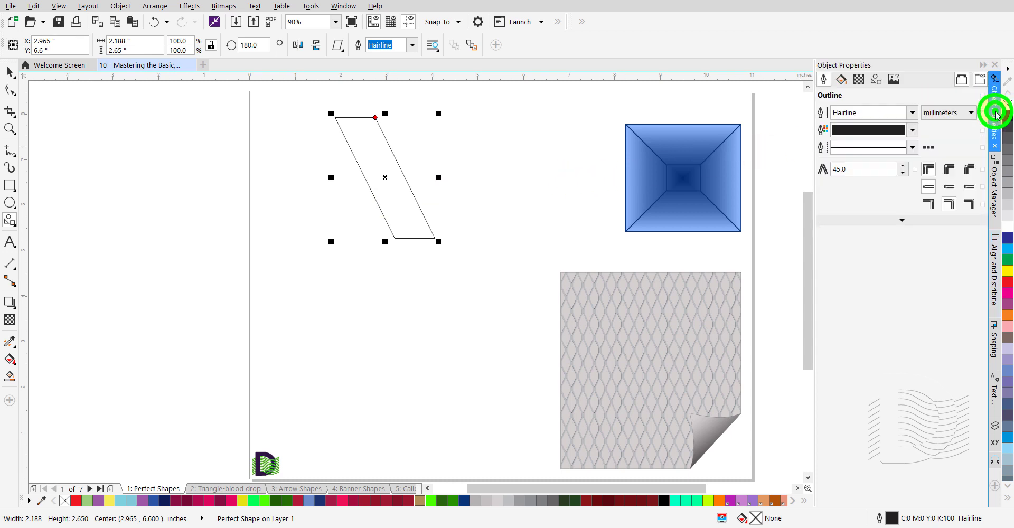
pyautogui.click(875, 80)
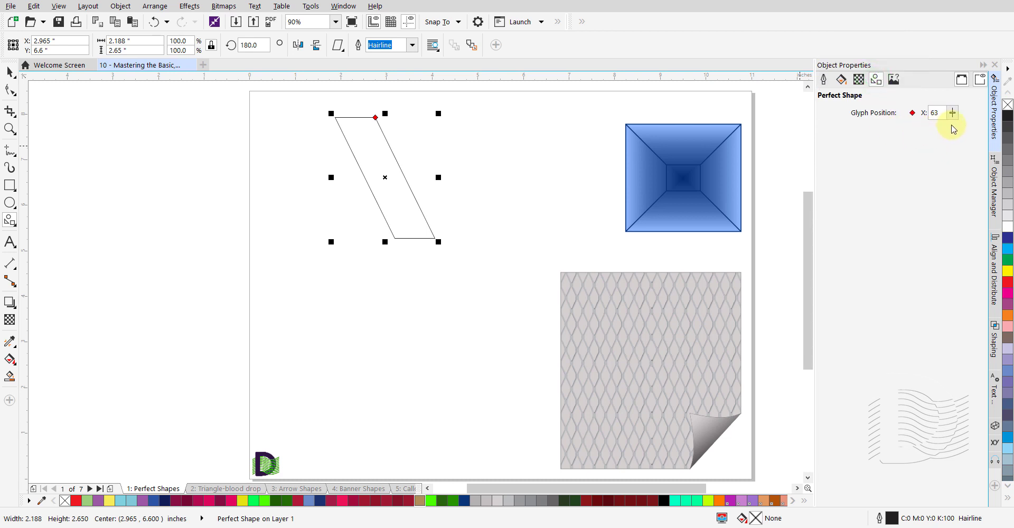
pyautogui.moveTo(952, 113)
pyautogui.mouseDown()
pyautogui.moveTo(942, 125)
pyautogui.moveTo(898, 127)
pyautogui.moveTo(975, 113)
pyautogui.moveTo(995, 121)
pyautogui.moveTo(923, 129)
pyautogui.moveTo(949, 125)
pyautogui.mouseUp()
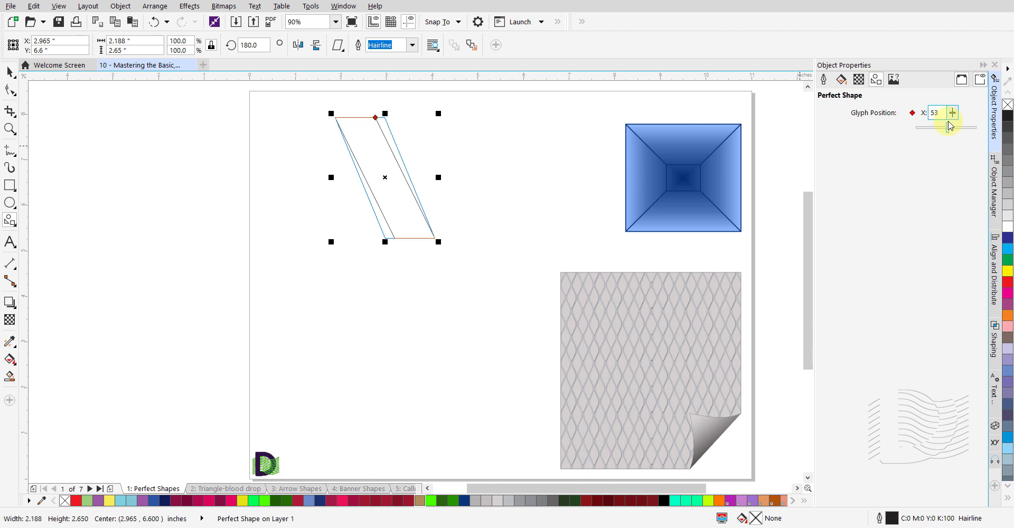
pyautogui.moveTo(950, 125); pyautogui.dragTo(950, 126)
pyautogui.moveTo(950, 125); pyautogui.dragTo(950, 125)
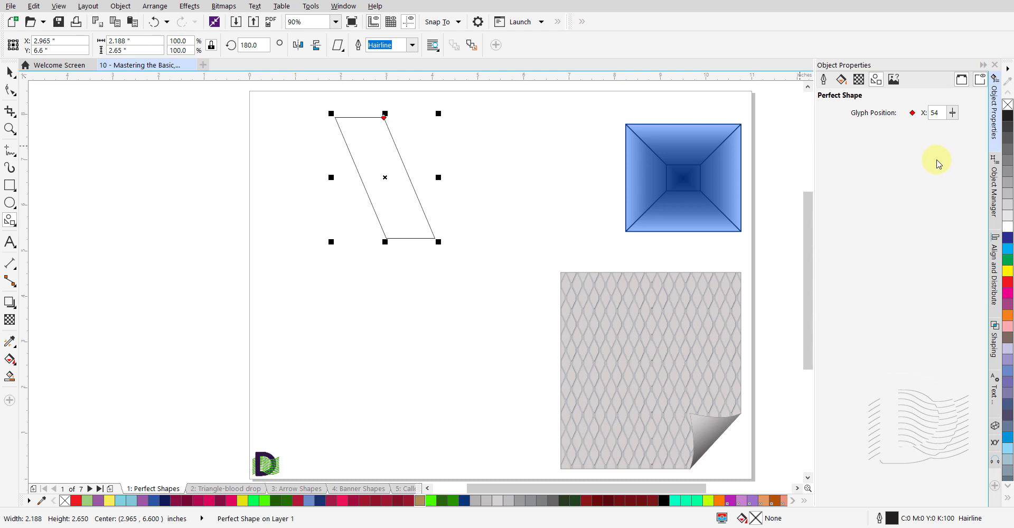
# - Set the parallelogram's glyph position to 25, return to the outline properties and deselect the shape
pyautogui.doubleClick(936, 113)
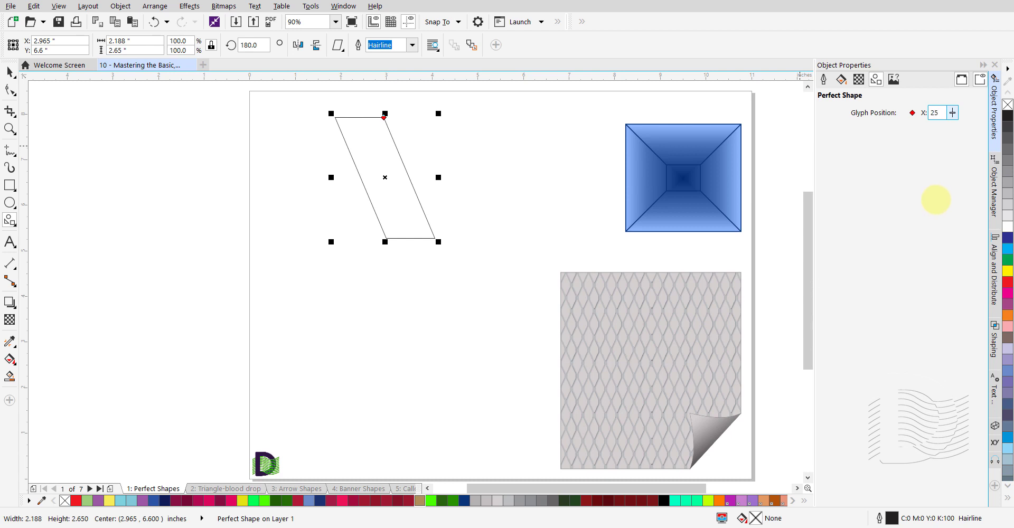
pyautogui.press('Return')
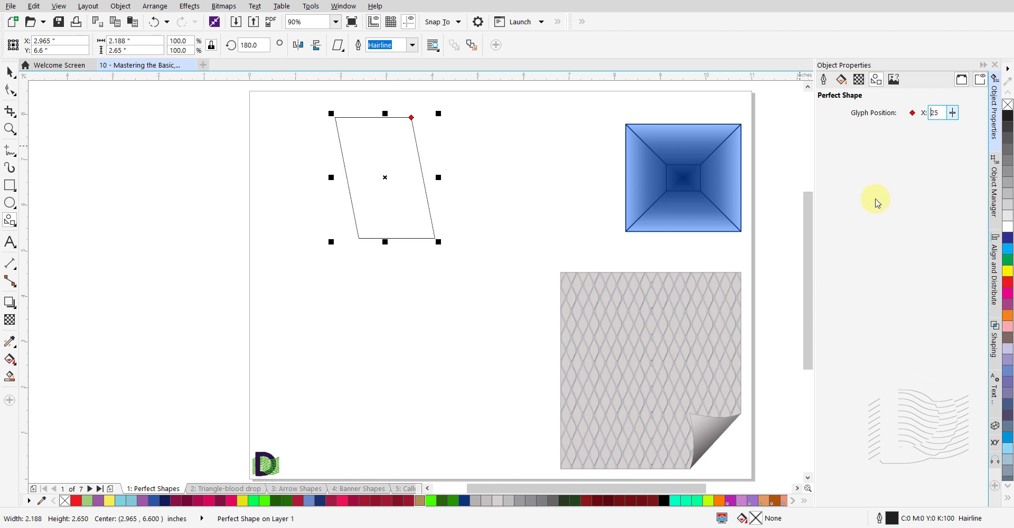
pyautogui.click(821, 80)
pyautogui.click(529, 165)
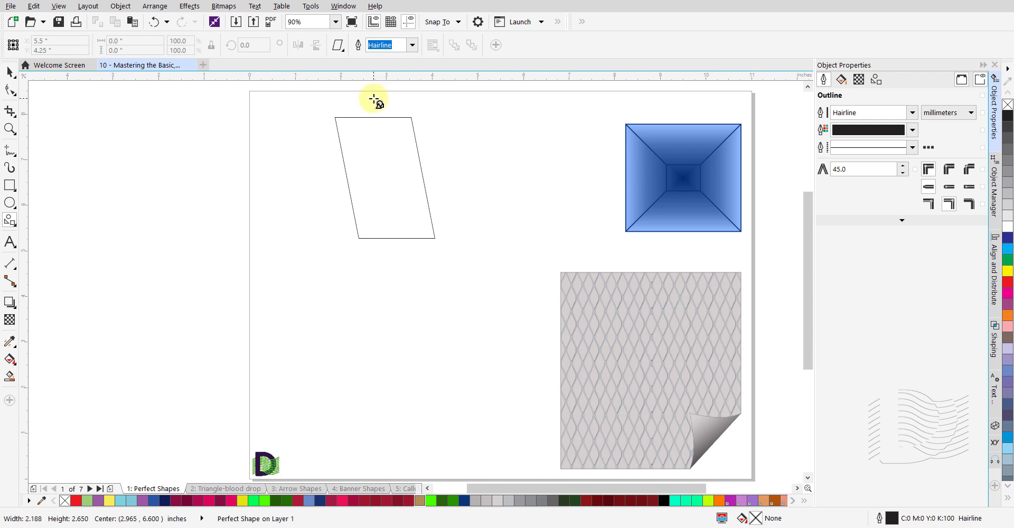
# - Draw a smiley face basic shape about 2.08 inches across from its center, between the parallelogram and the blue square
pyautogui.click(339, 46)
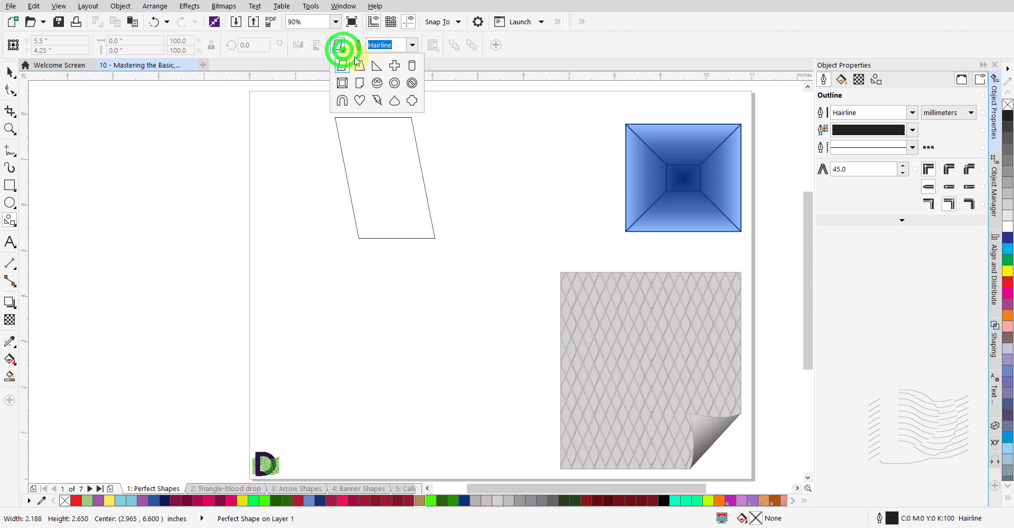
pyautogui.click(376, 83)
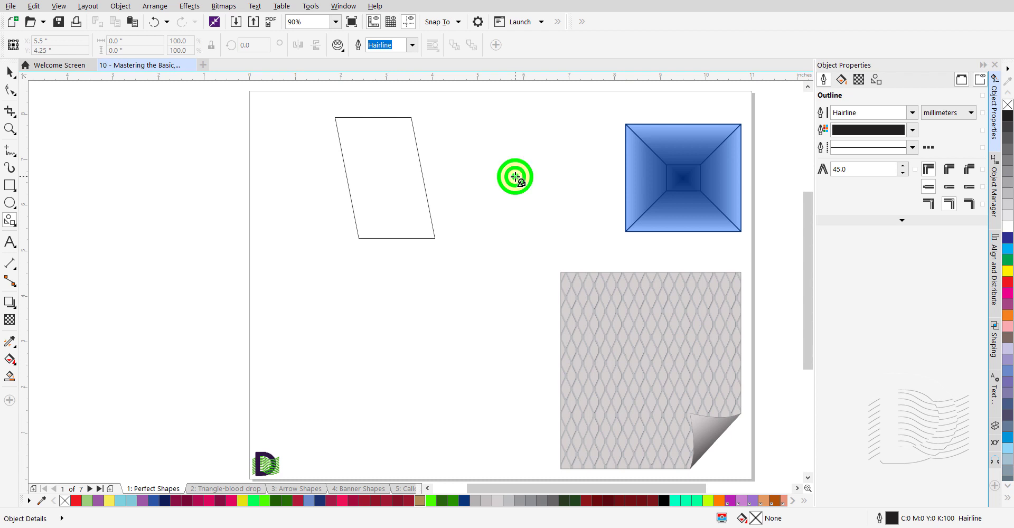
pyautogui.moveTo(518, 176); pyautogui.dragTo(554, 226)
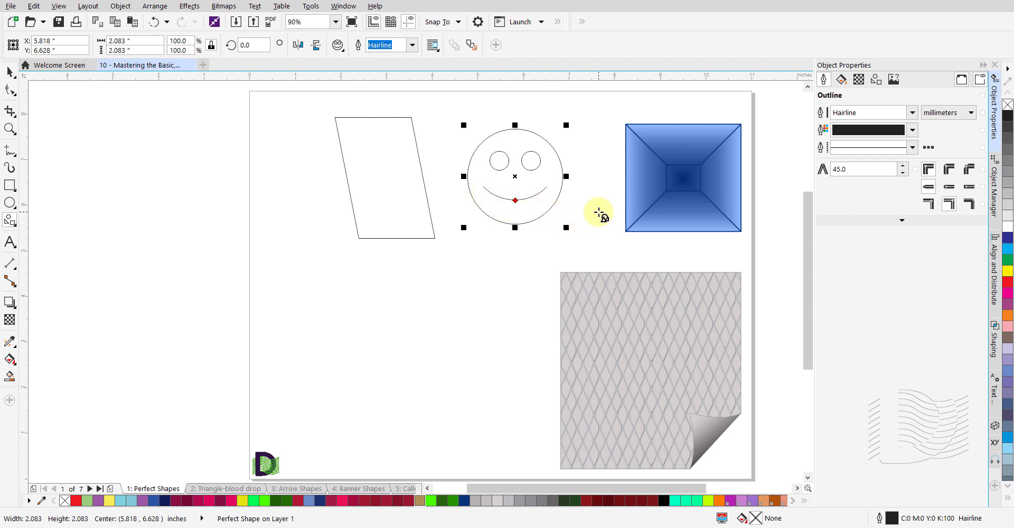
# - Widen the smiley's smile by setting its glyph position to 100, return to the outline properties and deselect it
pyautogui.click(877, 80)
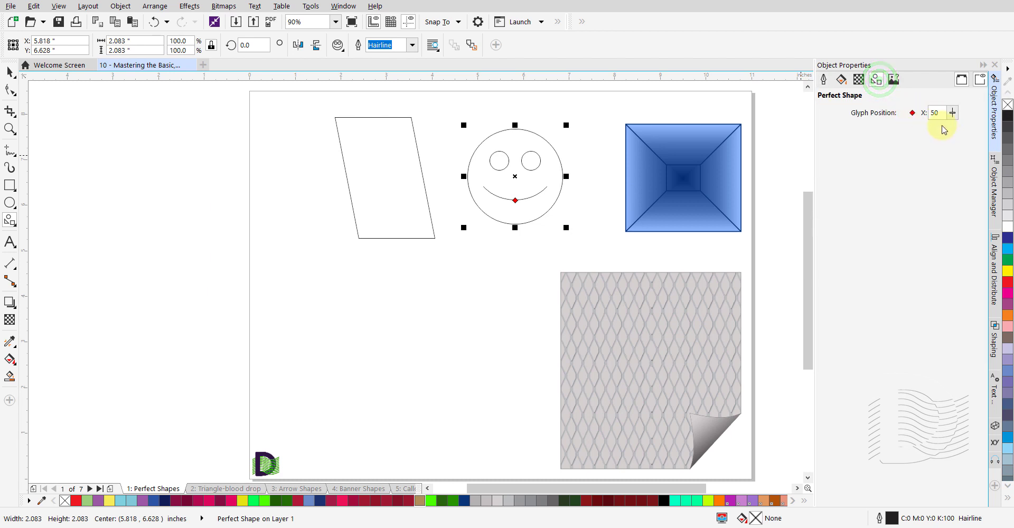
pyautogui.moveTo(953, 113)
pyautogui.mouseDown()
pyautogui.moveTo(927, 126)
pyautogui.moveTo(955, 112)
pyautogui.moveTo(1009, 114)
pyautogui.moveTo(1009, 128)
pyautogui.moveTo(964, 125)
pyautogui.mouseUp()
pyautogui.click(824, 79)
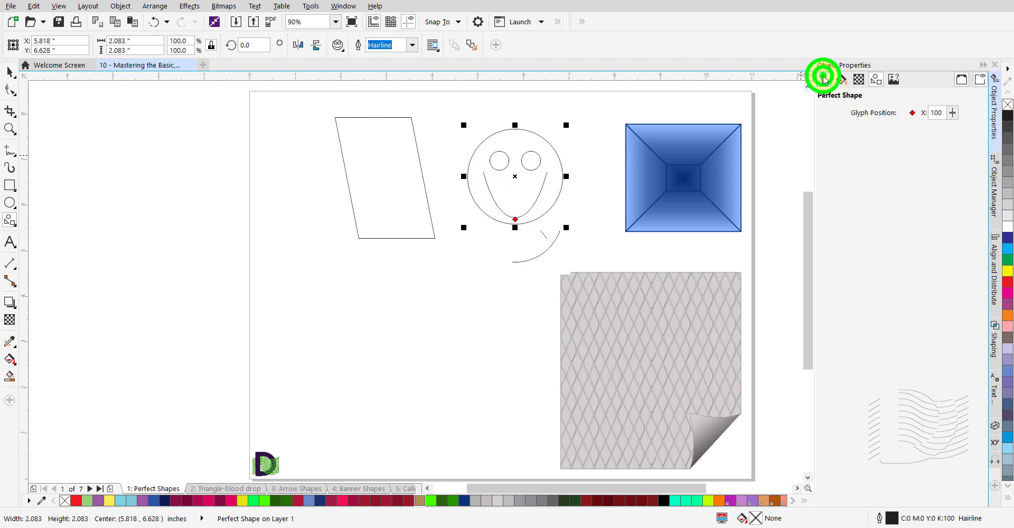
pyautogui.click(591, 215)
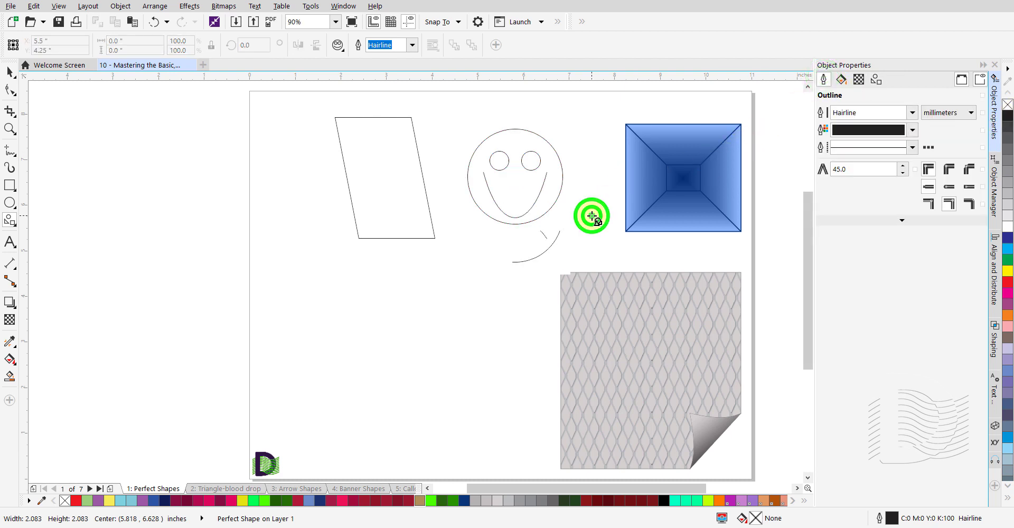
# - Draw a folded-corner page shape about 2.96 by 4.09 inches below the parallelogram and open its Perfect Shape properties
pyautogui.click(344, 52)
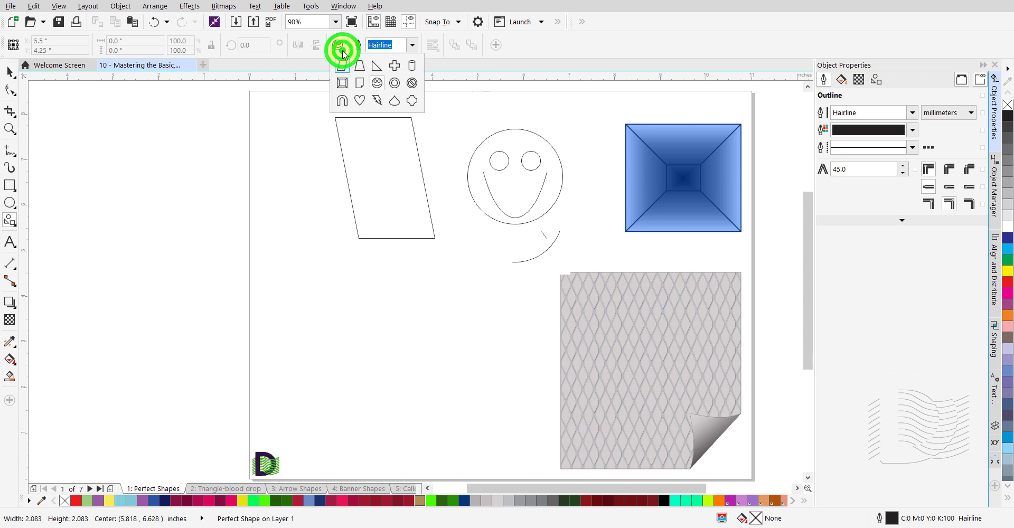
pyautogui.click(359, 84)
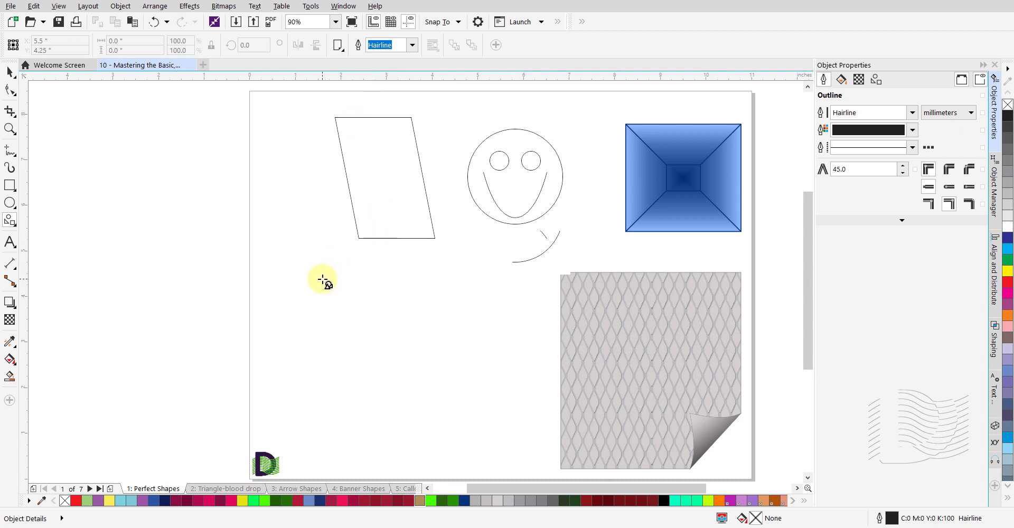
pyautogui.moveTo(319, 277); pyautogui.dragTo(453, 465)
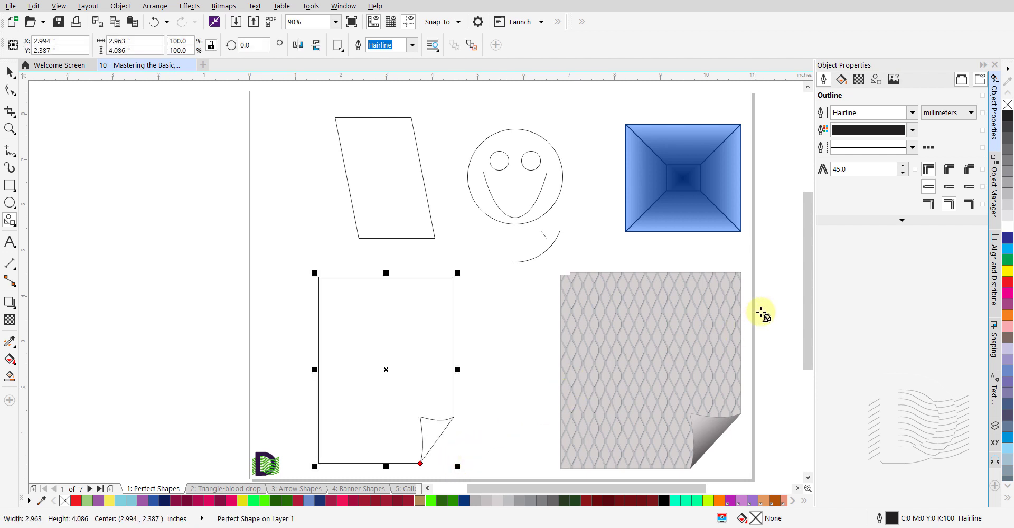
pyautogui.click(875, 81)
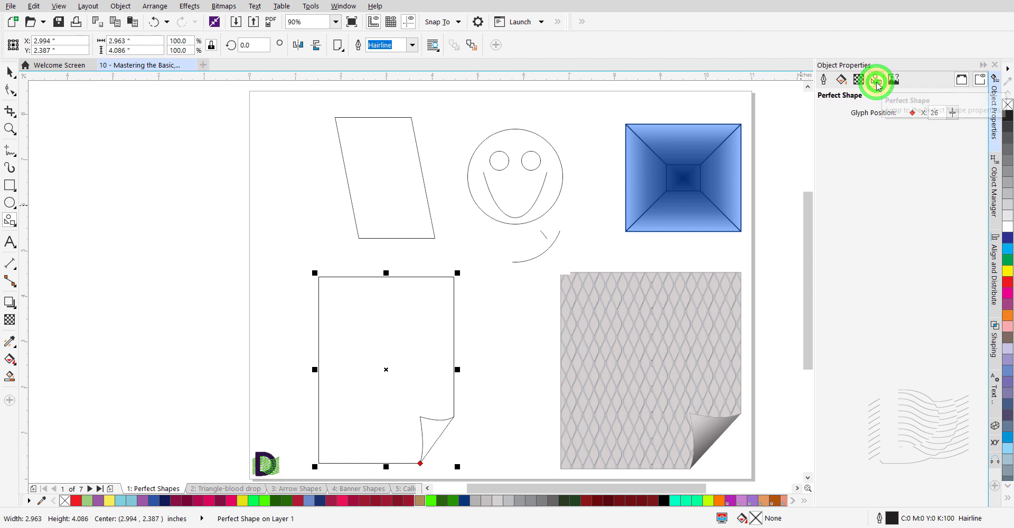
# - Try glyph positions of 52, 0 and 100 on the folded-corner page shape
pyautogui.moveTo(952, 113); pyautogui.dragTo(969, 126)
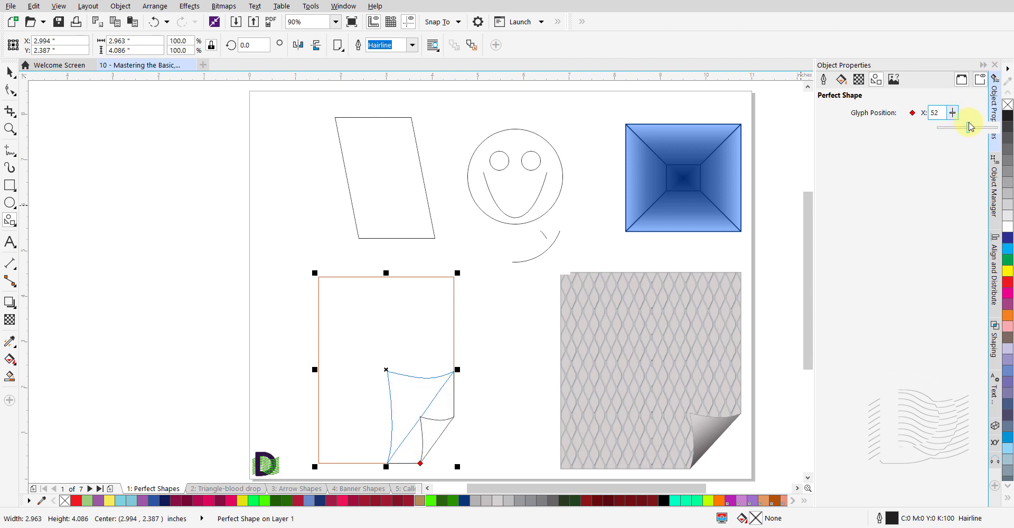
pyautogui.moveTo(969, 127); pyautogui.dragTo(929, 151)
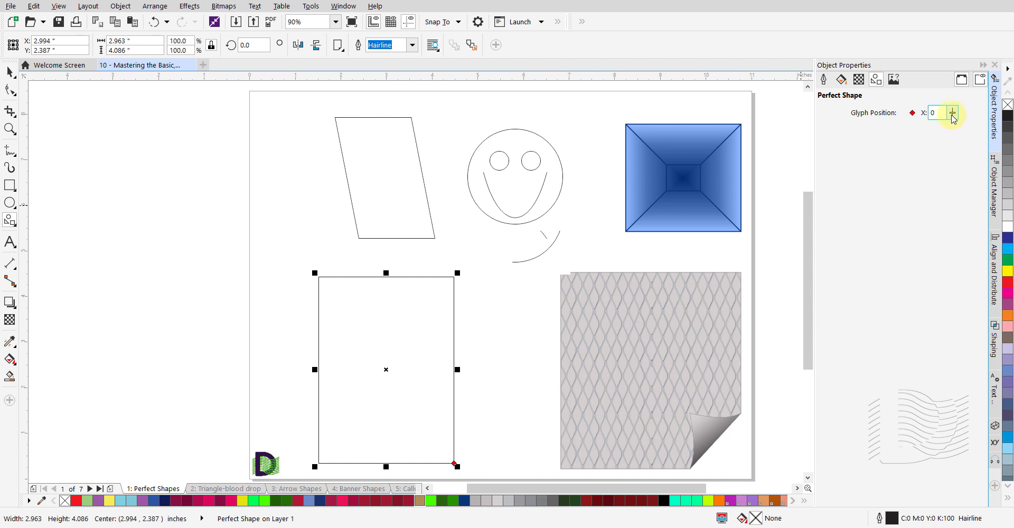
pyautogui.moveTo(953, 115); pyautogui.dragTo(1009, 110)
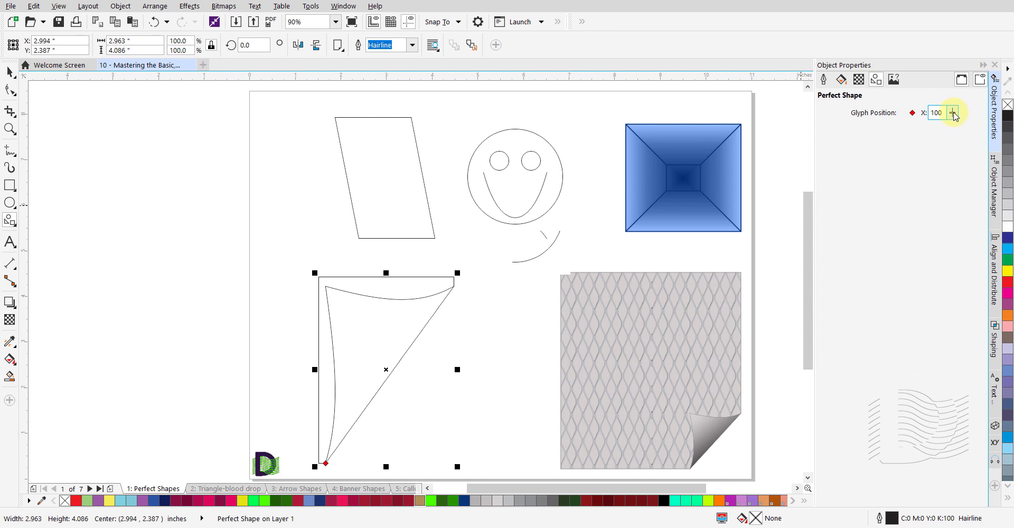
# - Set the folded-corner page's glyph position to 44, return to the outline properties and deselect the shape
pyautogui.moveTo(953, 115); pyautogui.dragTo(921, 130)
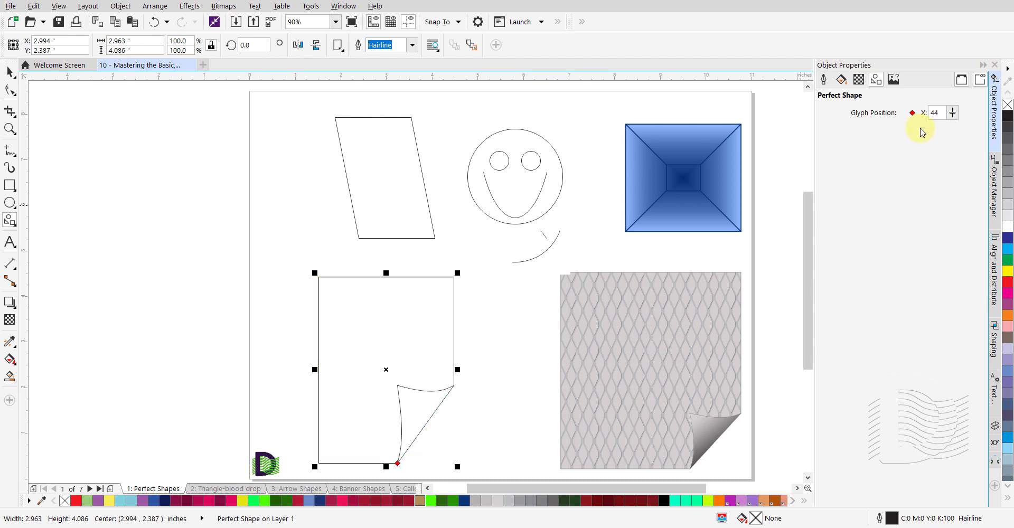
pyautogui.click(823, 80)
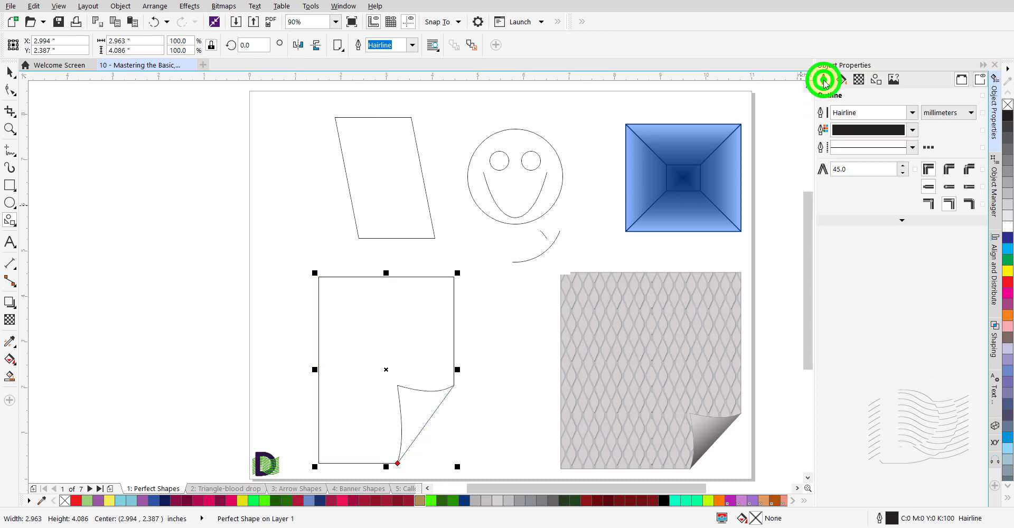
pyautogui.click(501, 301)
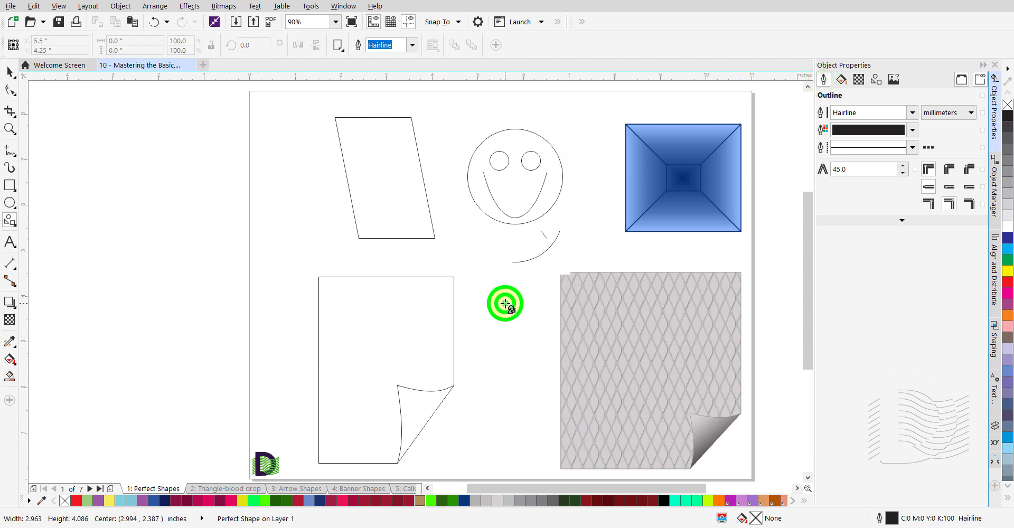
# - Go to the Triangle-blood drop page and look through the available banner shape presets
pyautogui.click(225, 488)
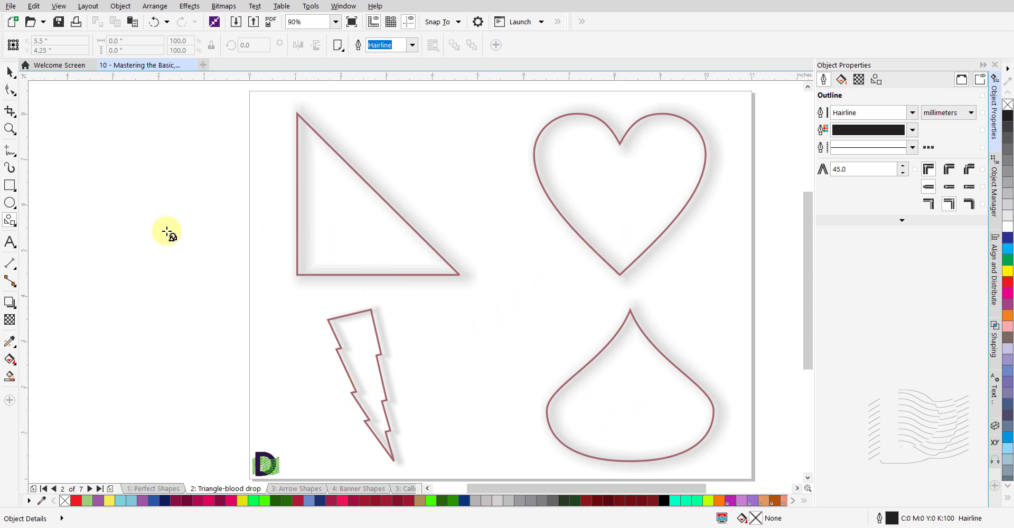
pyautogui.click(16, 227)
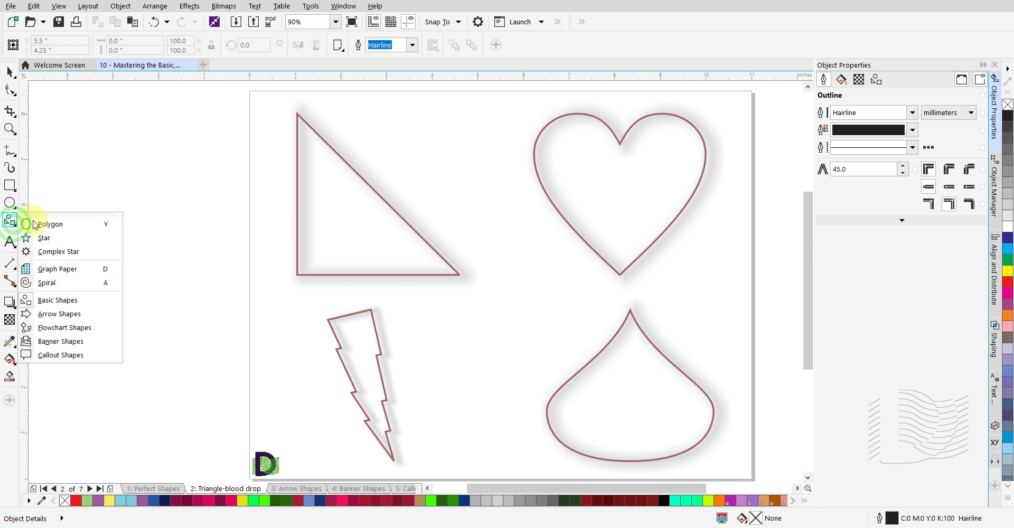
pyautogui.click(52, 341)
pyautogui.click(341, 47)
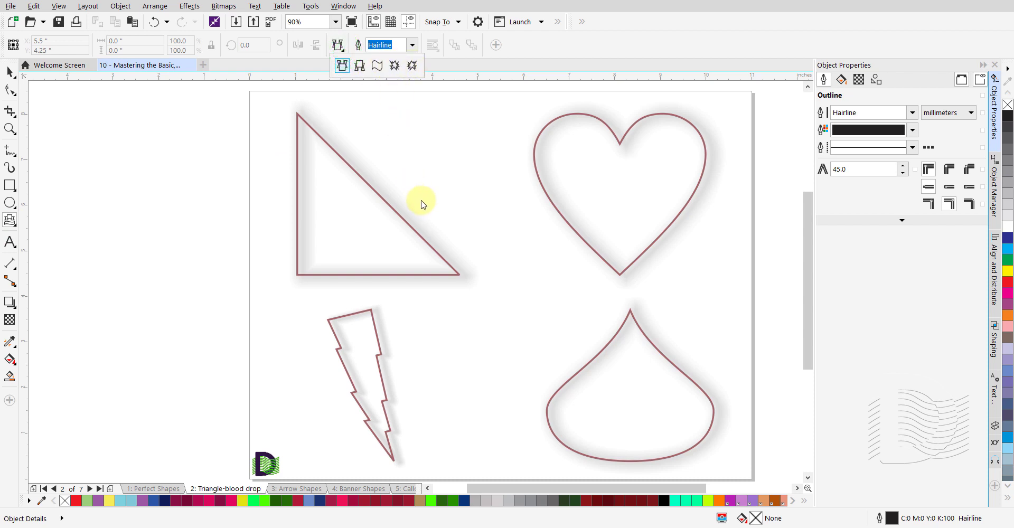
pyautogui.click(479, 234)
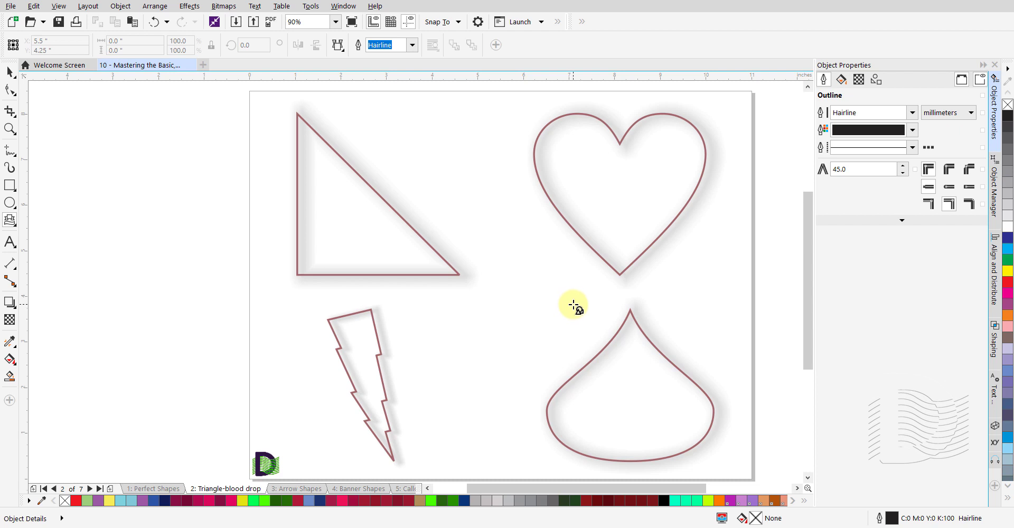
# - Enlarge the heart proportionally from its lower-left corner to about 4.81 by 4.51 inches and deselect it
pyautogui.click(607, 246)
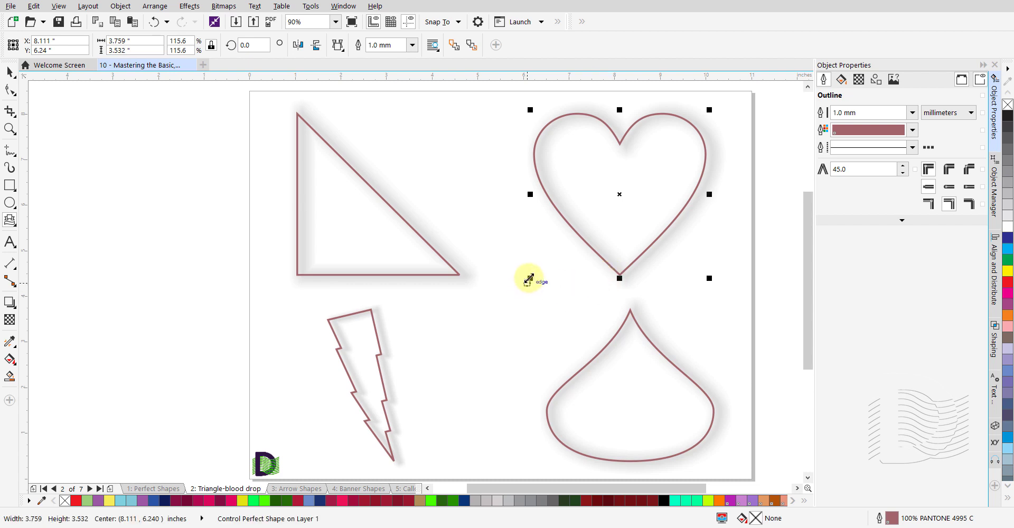
pyautogui.moveTo(529, 278); pyautogui.dragTo(470, 322)
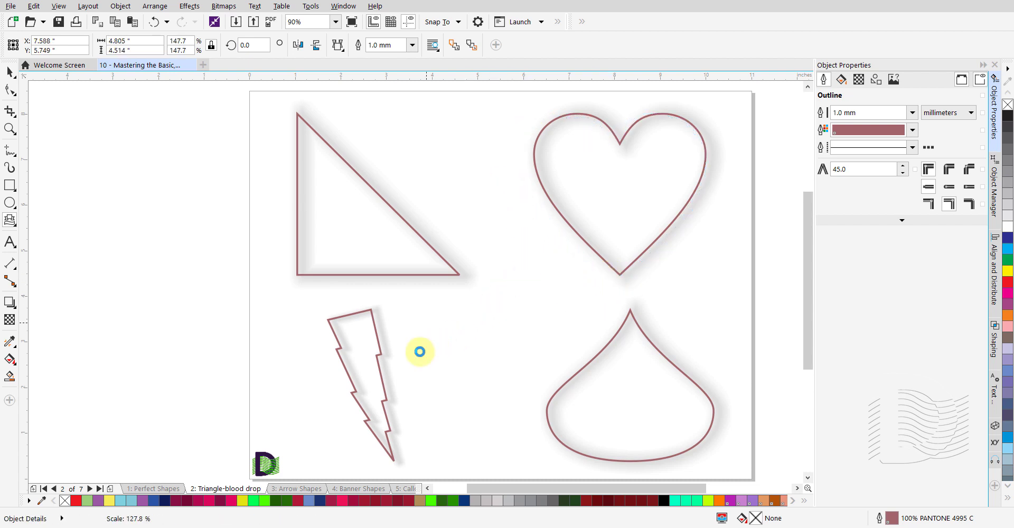
pyautogui.click(478, 369)
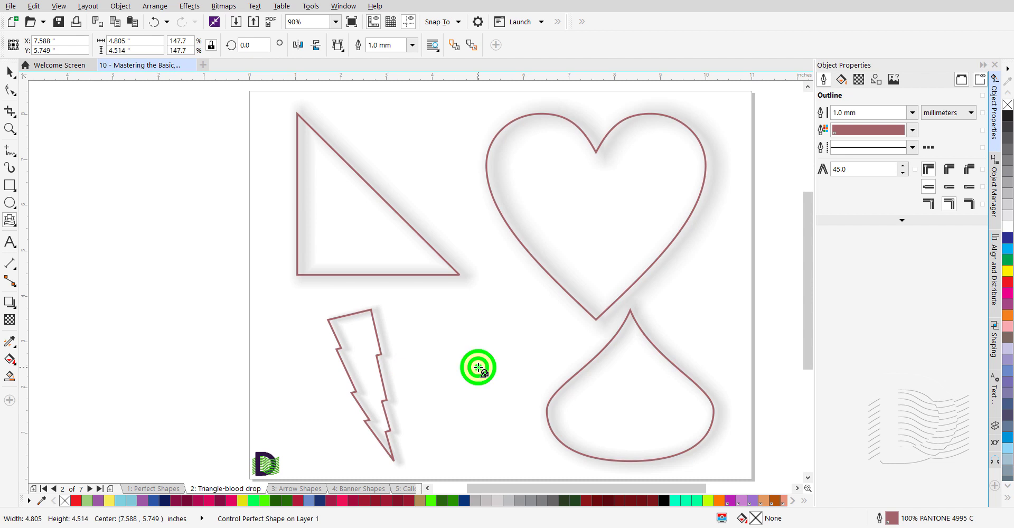
# - On the Arrow Shapes page, draw a chevron arrow about 1.61 by 1.26 inches near the page's upper-left corner
pyautogui.click(302, 490)
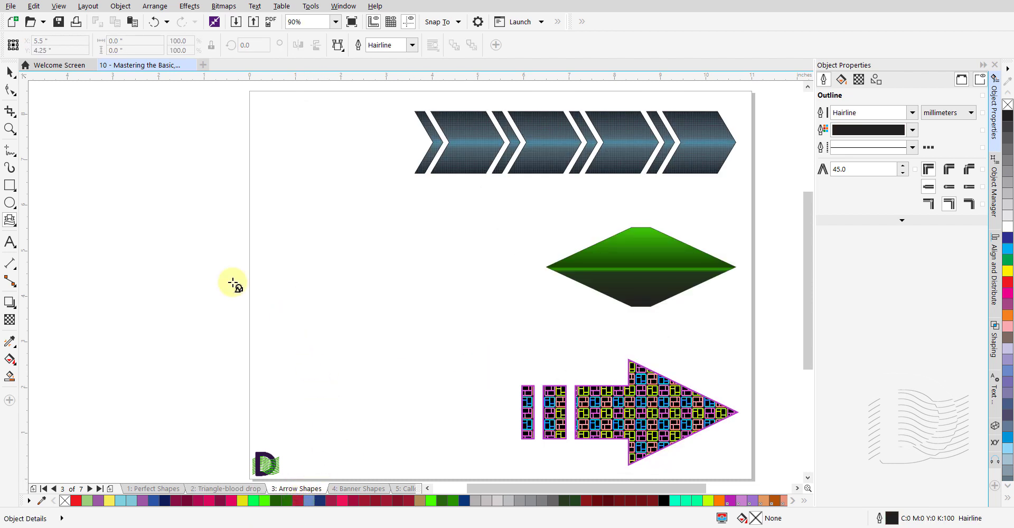
pyautogui.click(18, 223)
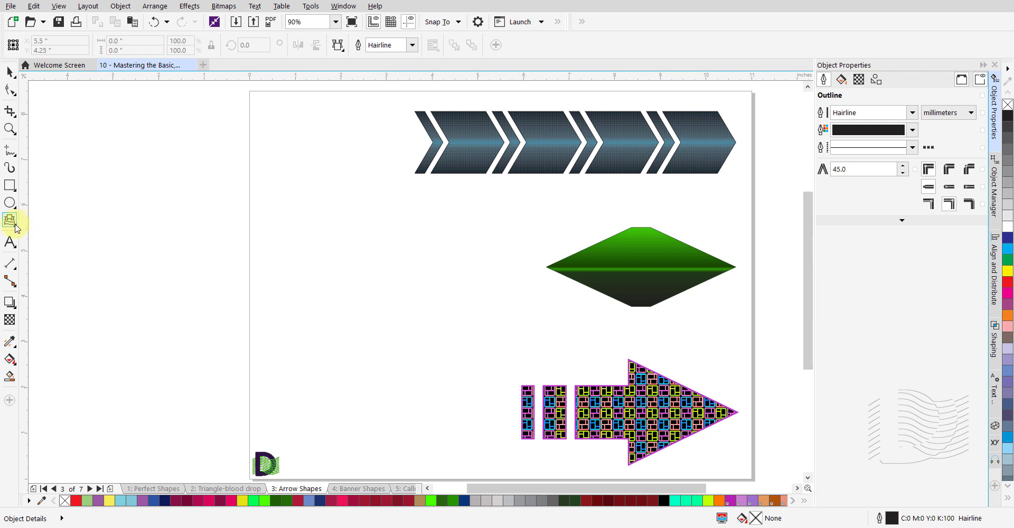
pyautogui.click(16, 228)
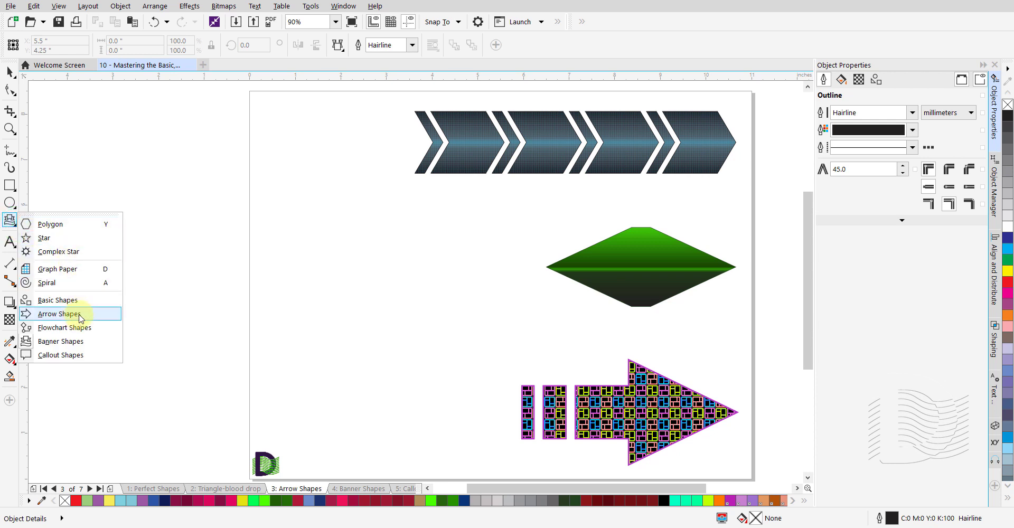
pyautogui.click(81, 314)
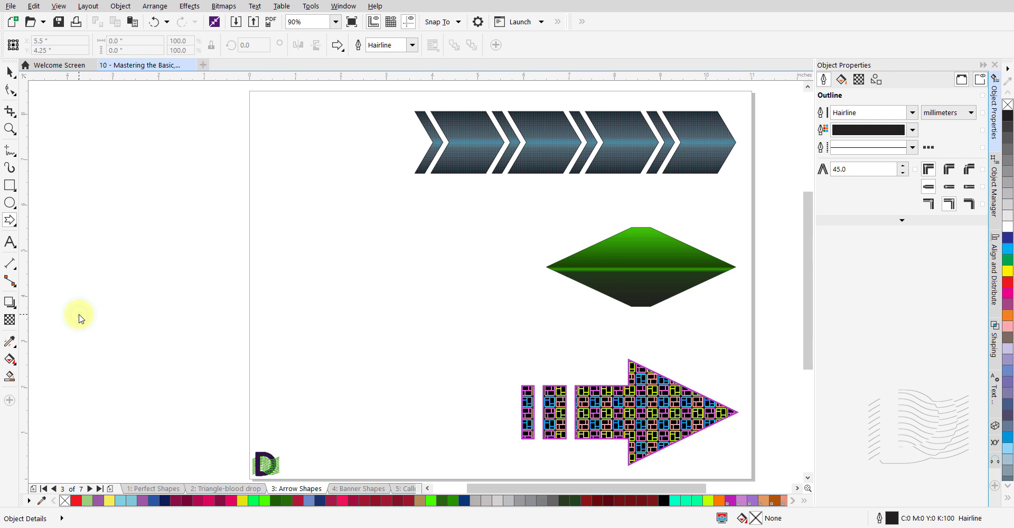
pyautogui.click(342, 50)
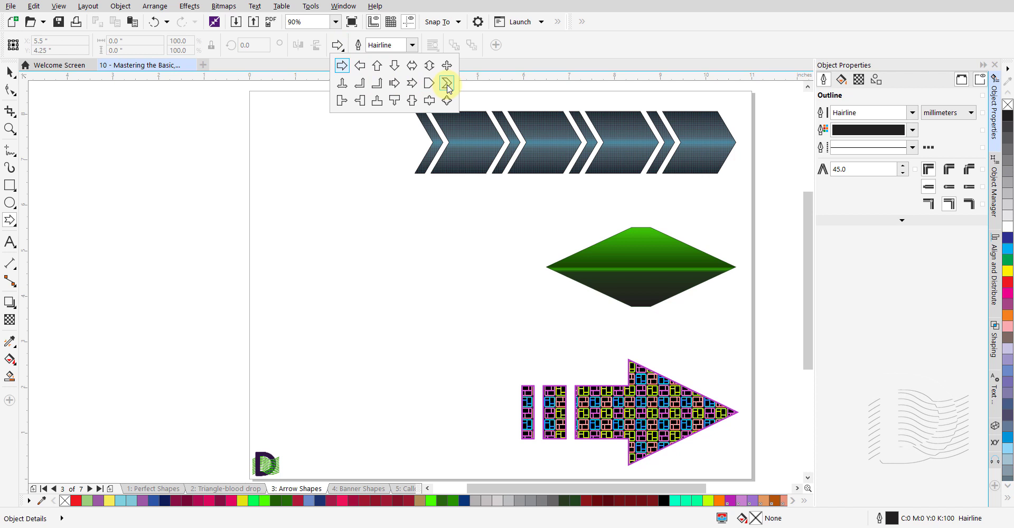
pyautogui.click(446, 83)
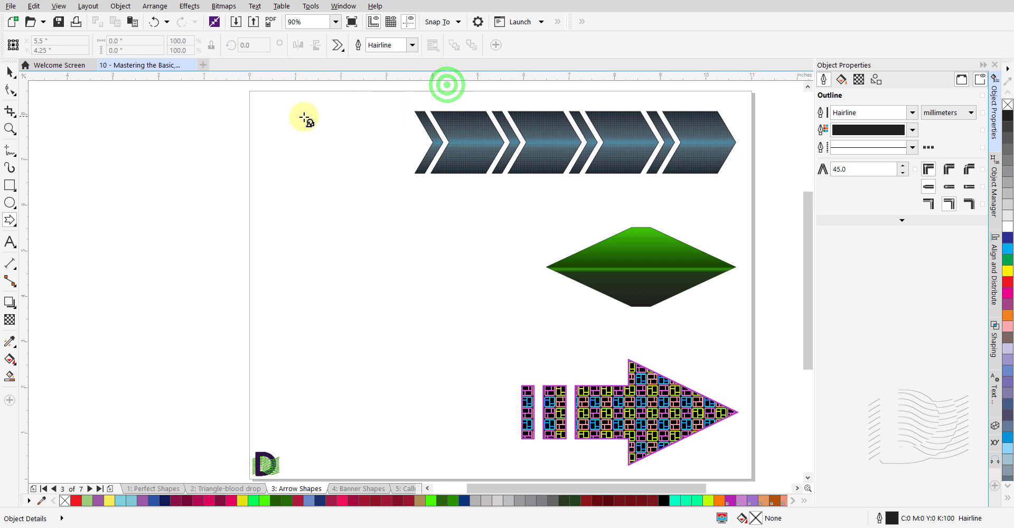
pyautogui.moveTo(272, 116); pyautogui.dragTo(346, 175)
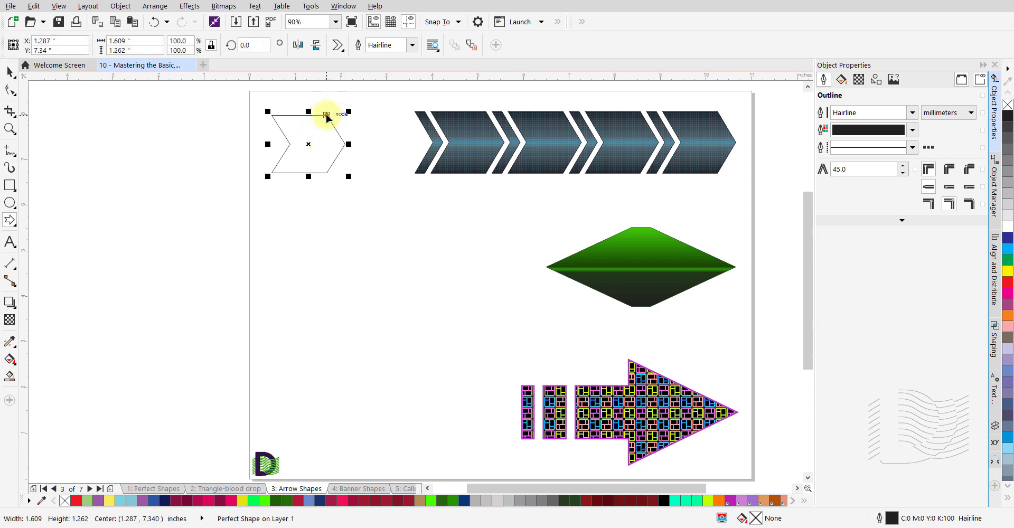
# - Reshape the chevron to a glyph position of 73, return to the outline properties and deselect it
pyautogui.moveTo(325, 115)
pyautogui.mouseDown()
pyautogui.moveTo(303, 116)
pyautogui.moveTo(355, 118)
pyautogui.moveTo(309, 125)
pyautogui.mouseUp()
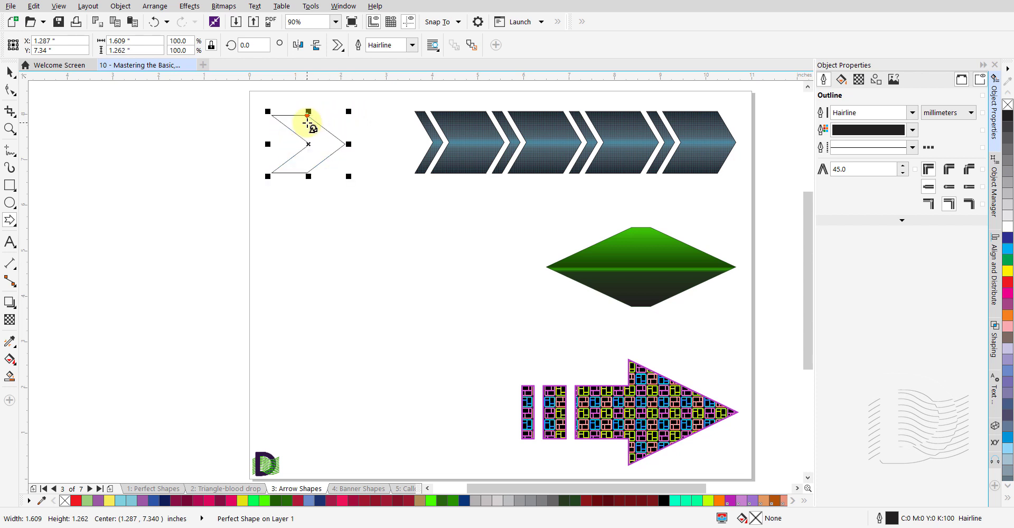
pyautogui.click(876, 79)
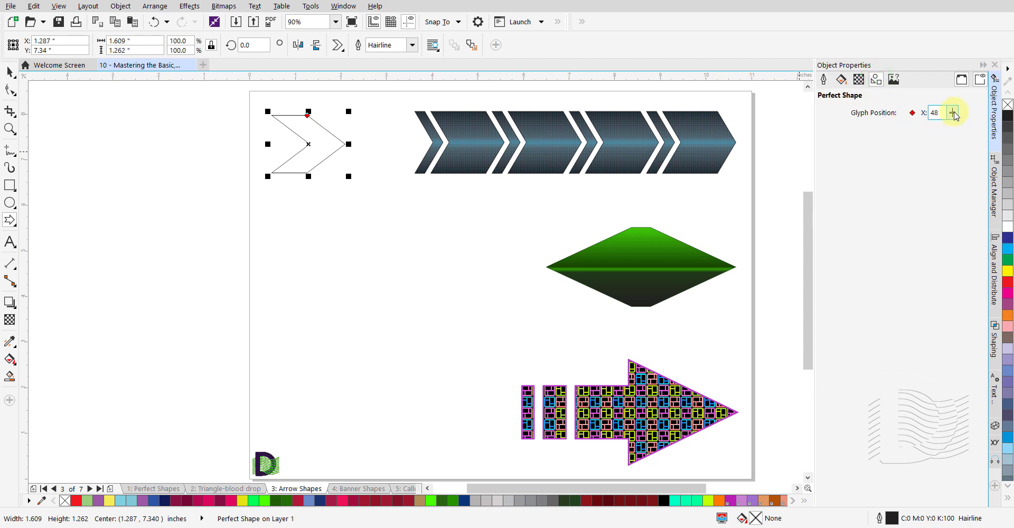
pyautogui.moveTo(955, 115)
pyautogui.mouseDown()
pyautogui.moveTo(945, 116)
pyautogui.moveTo(986, 113)
pyautogui.moveTo(968, 113)
pyautogui.mouseUp()
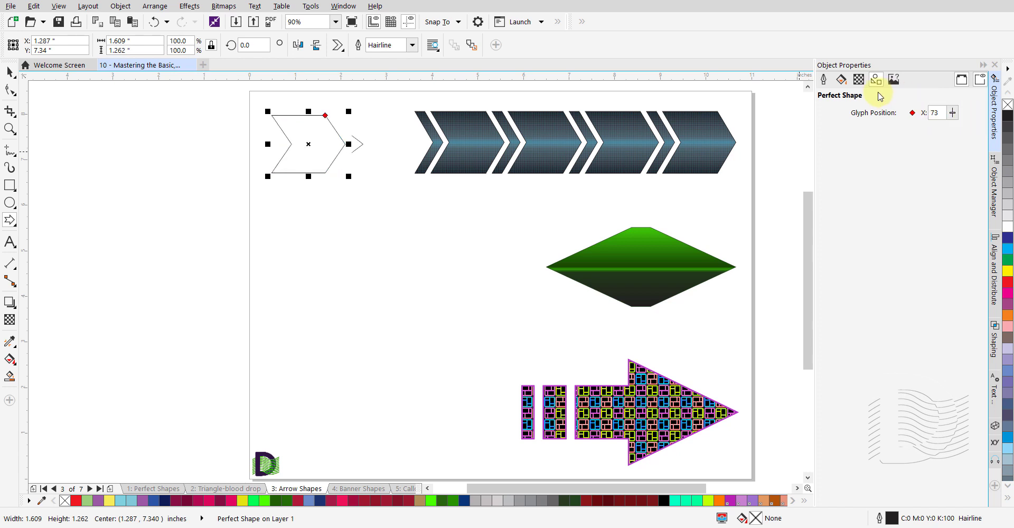
pyautogui.click(823, 79)
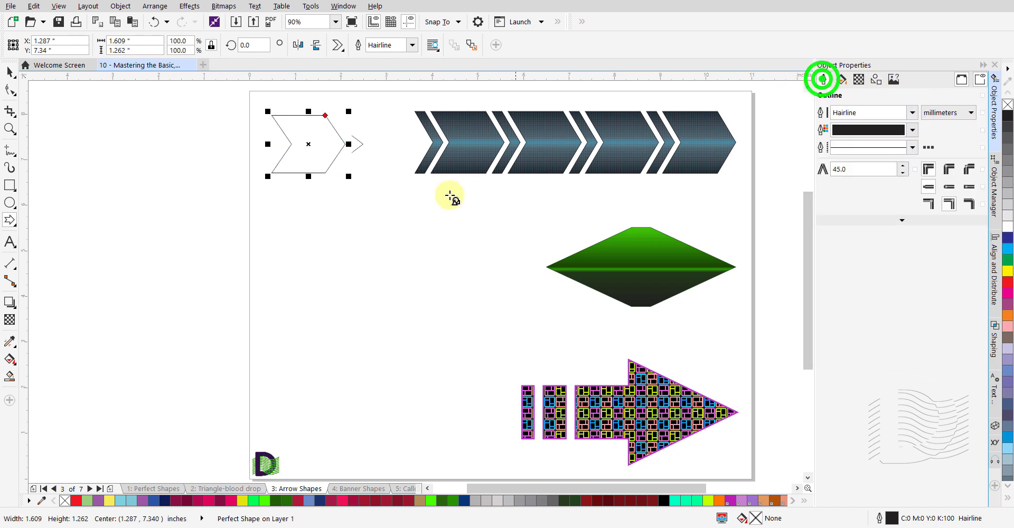
pyautogui.click(400, 216)
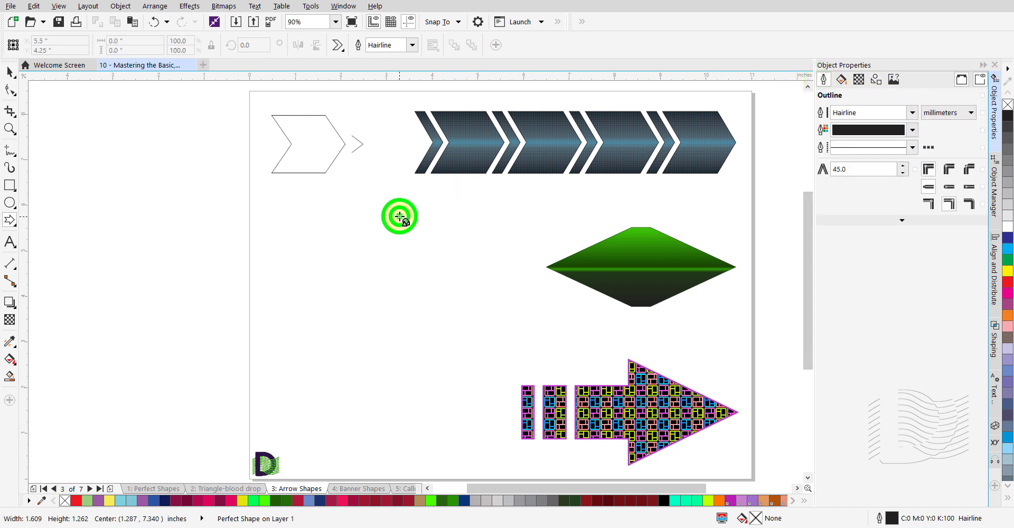
# - Draw a horizontal double-headed arrow about 3.17 by 1.71 inches beside the green diamond, below the chevron
pyautogui.click(342, 52)
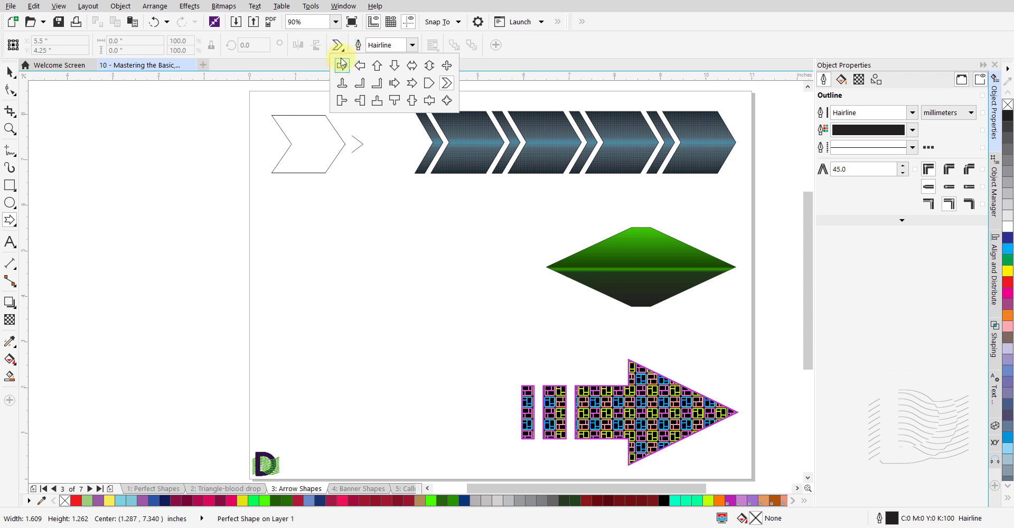
pyautogui.click(412, 70)
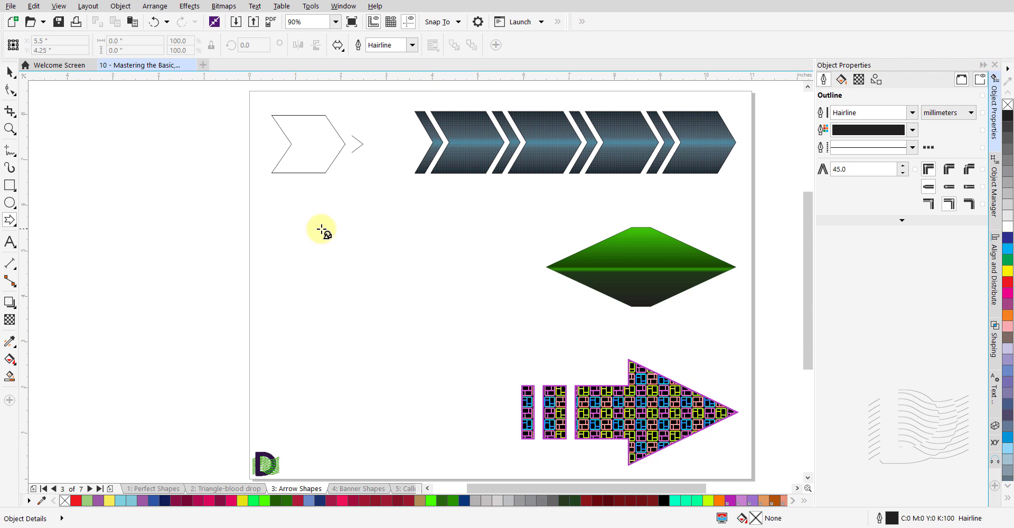
pyautogui.moveTo(322, 230); pyautogui.dragTo(467, 307)
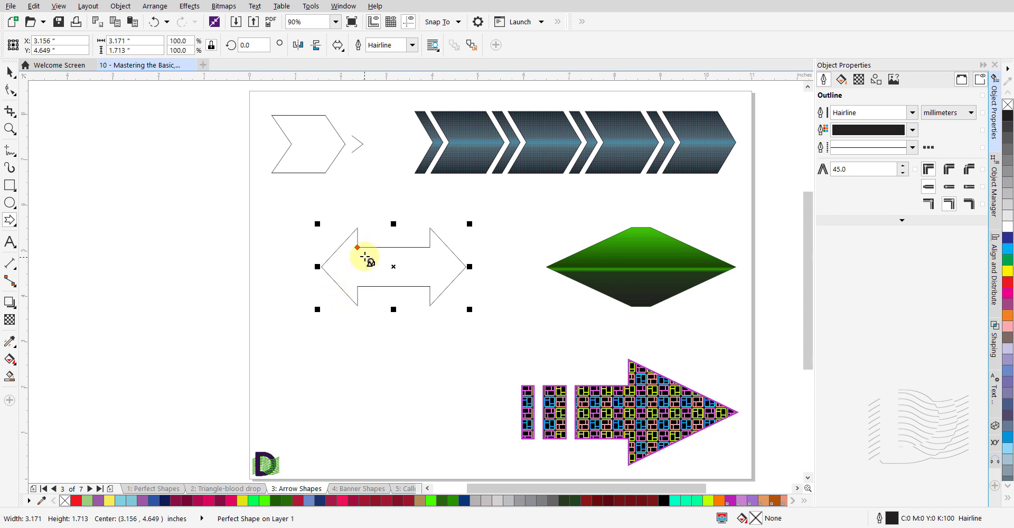
# - Reshape the double-headed arrow into a diamond with glyph position X 100 and Y 0, deselect it and return to the outline properties
pyautogui.moveTo(357, 247); pyautogui.dragTo(327, 268)
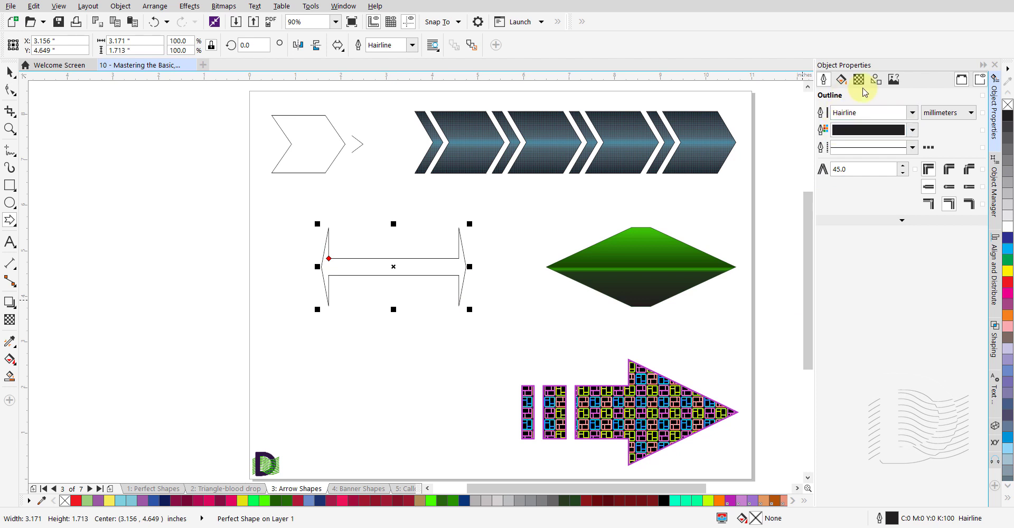
pyautogui.click(875, 79)
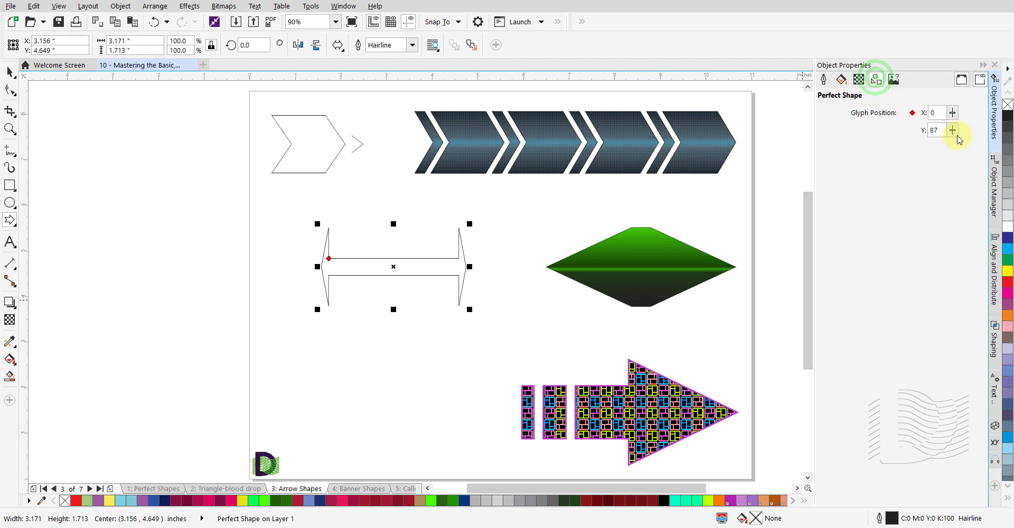
pyautogui.moveTo(953, 115); pyautogui.dragTo(892, 159)
pyautogui.click(512, 307)
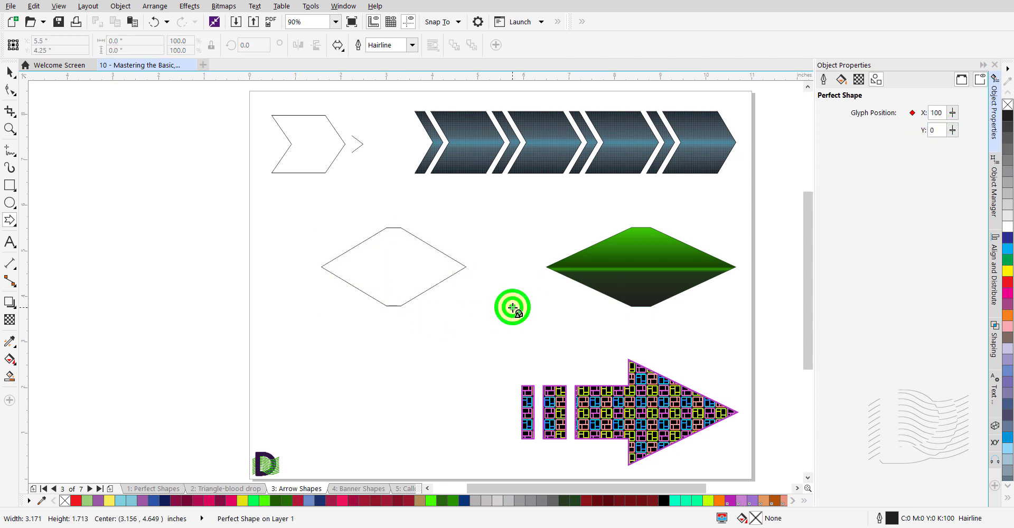
pyautogui.click(822, 79)
# - Draw a striped right arrow about 3.52 by 1.94 inches below the diamond outline and extend its head back to the tail end
pyautogui.click(341, 46)
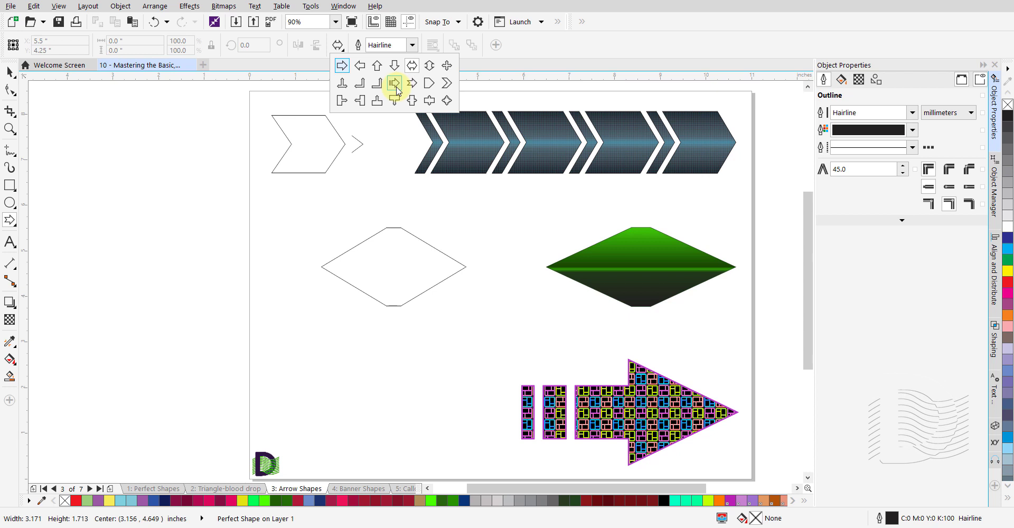
pyautogui.click(396, 86)
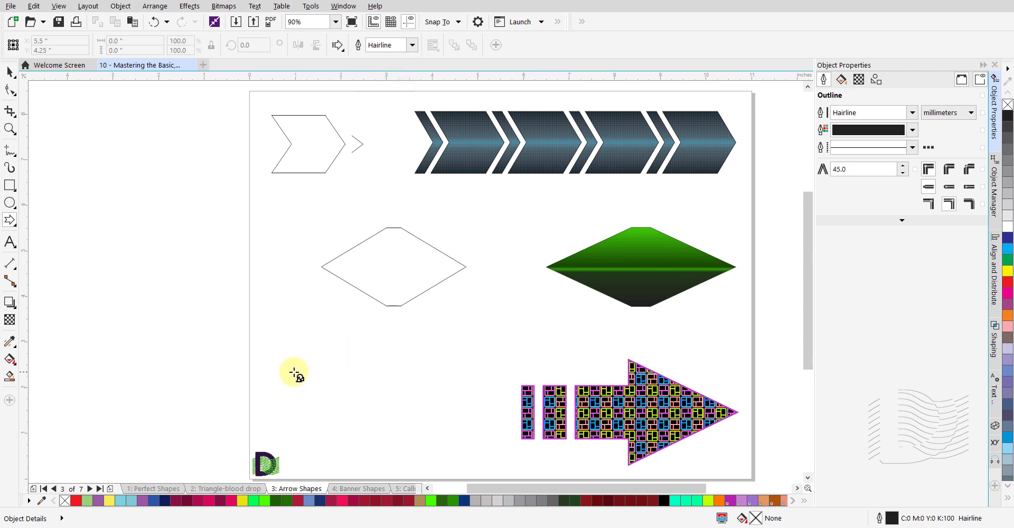
pyautogui.moveTo(289, 369)
pyautogui.mouseDown()
pyautogui.moveTo(334, 410)
pyautogui.moveTo(449, 459)
pyautogui.mouseUp()
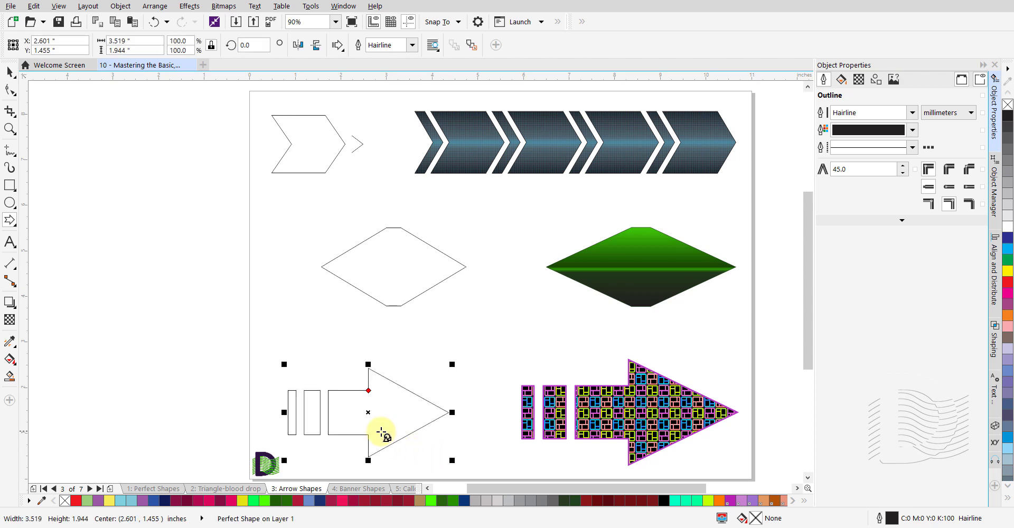
pyautogui.moveTo(368, 390); pyautogui.dragTo(279, 402)
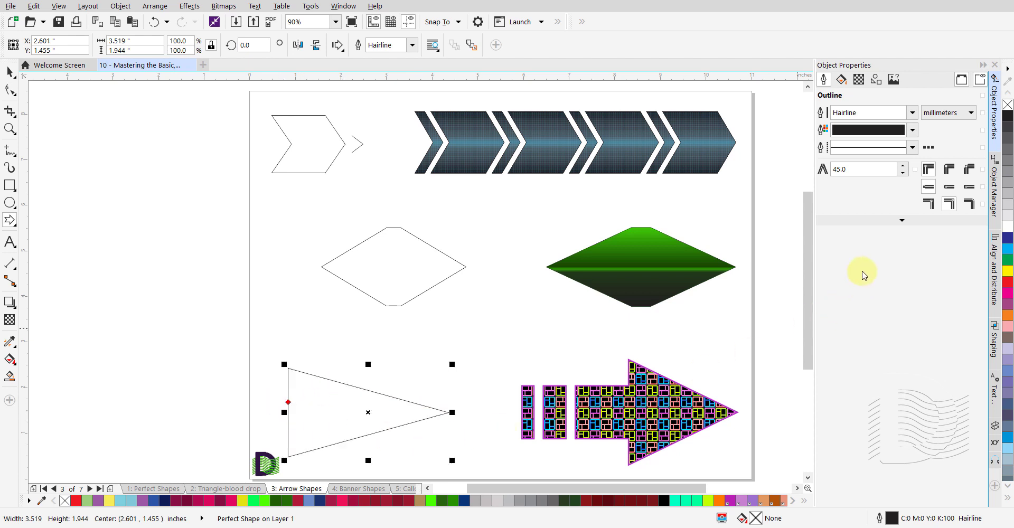
# - Reshape the striped arrow to glyph position X 49 and Y 53, return to the outline properties and deselect it
pyautogui.click(874, 81)
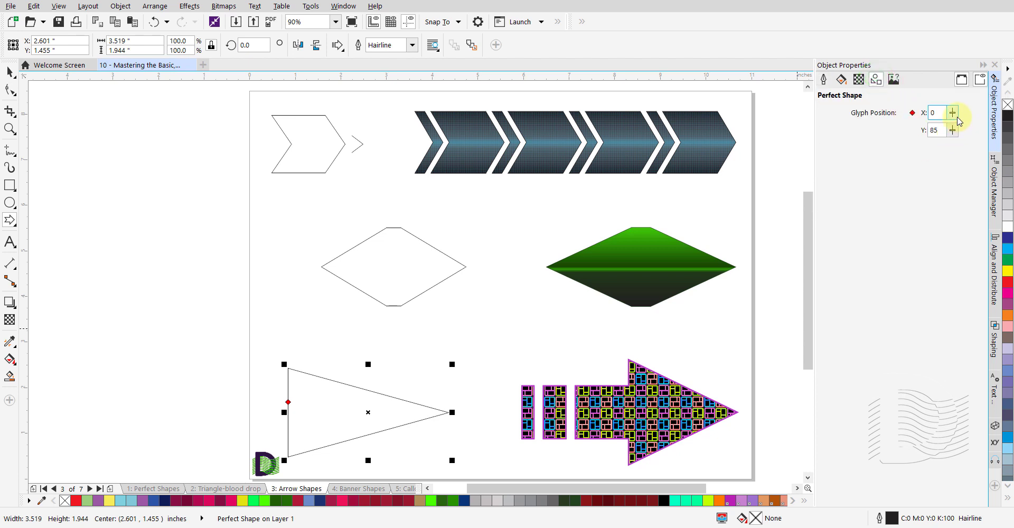
pyautogui.moveTo(952, 112)
pyautogui.mouseDown()
pyautogui.moveTo(968, 108)
pyautogui.moveTo(936, 141)
pyautogui.moveTo(961, 112)
pyautogui.mouseUp()
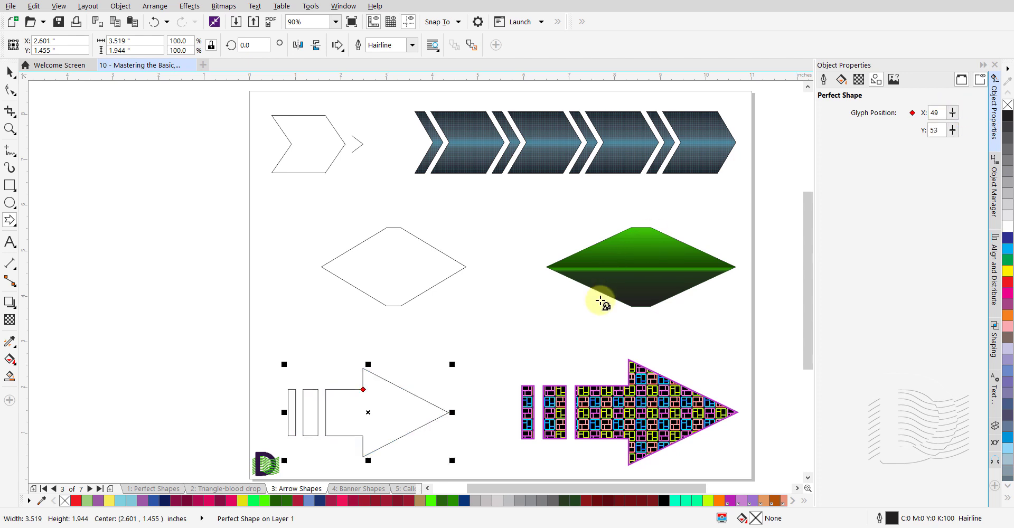
pyautogui.click(824, 78)
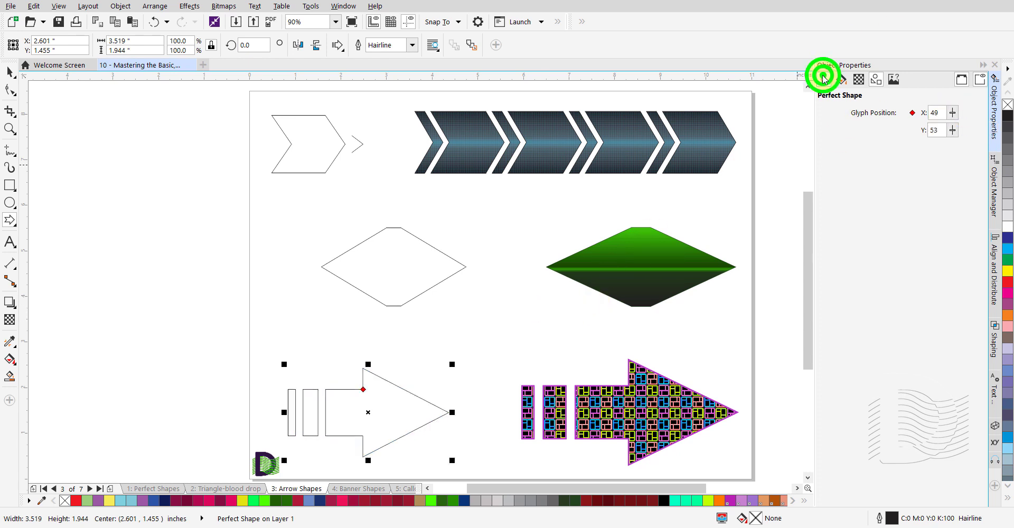
pyautogui.click(424, 316)
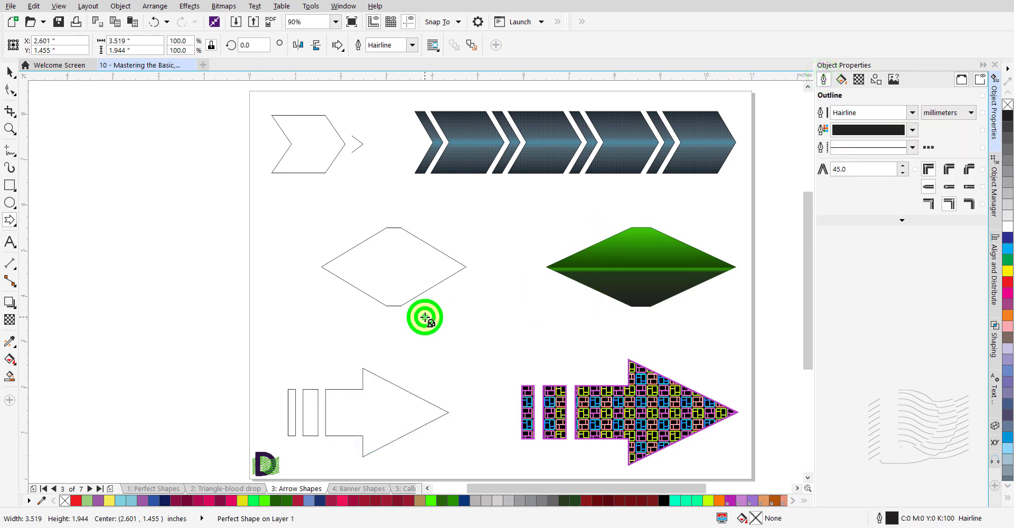
# - Draw a folded ribbon banner about 4.19 by 1.97 inches beside the purple ribbon on the Banner Shapes page
pyautogui.click(13, 223)
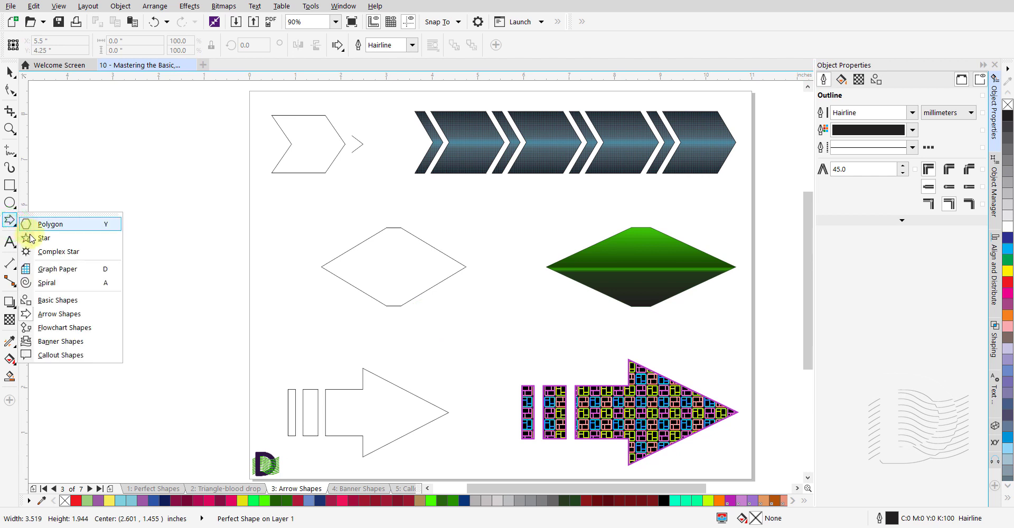
pyautogui.click(82, 342)
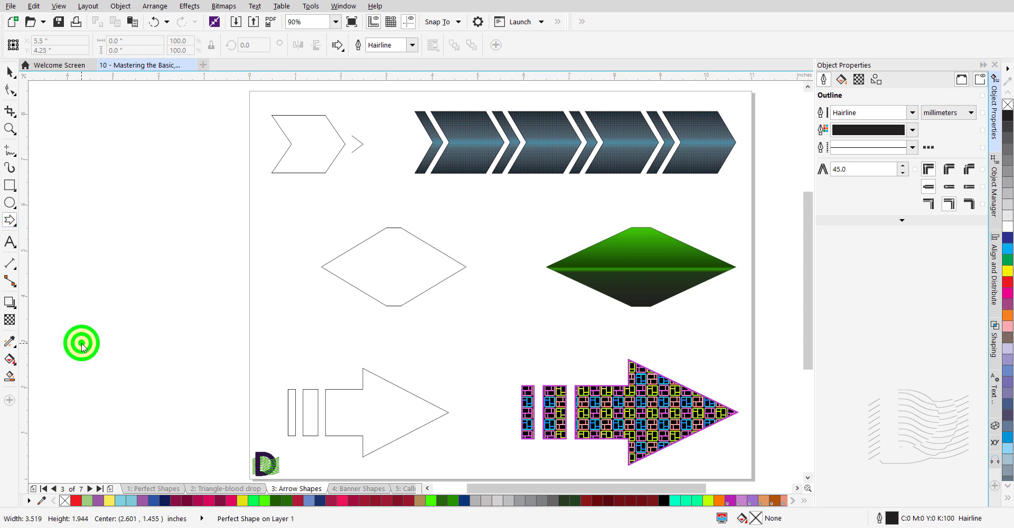
pyautogui.click(357, 489)
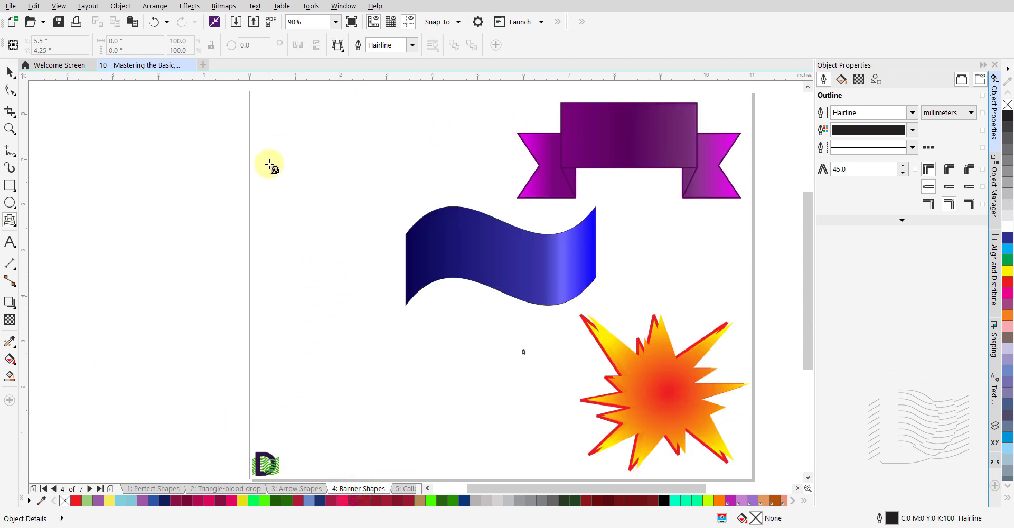
pyautogui.click(342, 49)
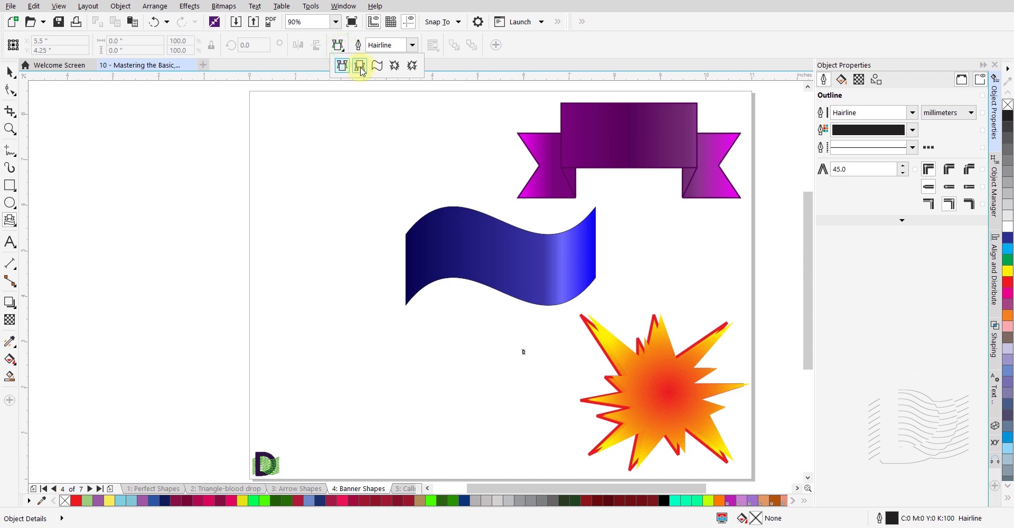
pyautogui.click(359, 67)
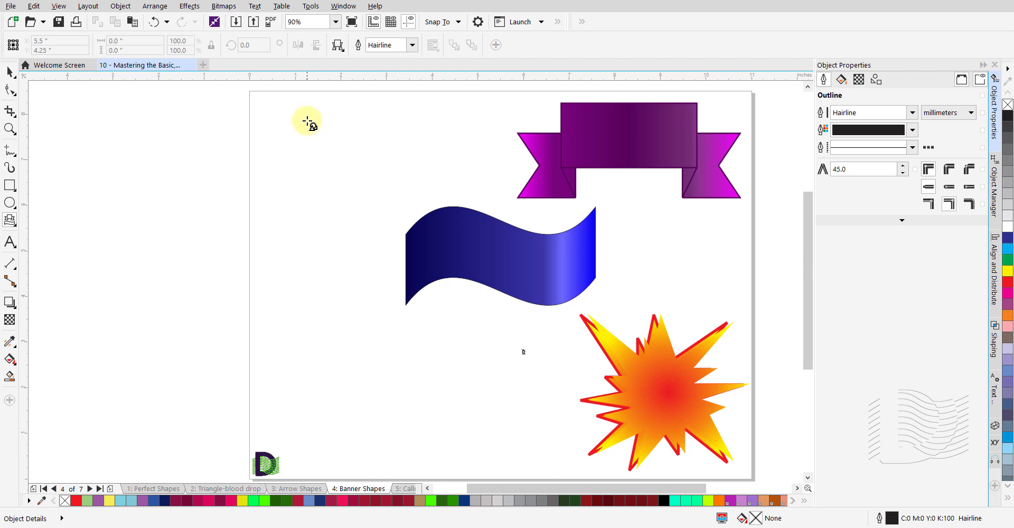
pyautogui.moveTo(296, 108)
pyautogui.mouseDown()
pyautogui.moveTo(414, 182)
pyautogui.moveTo(487, 196)
pyautogui.mouseUp()
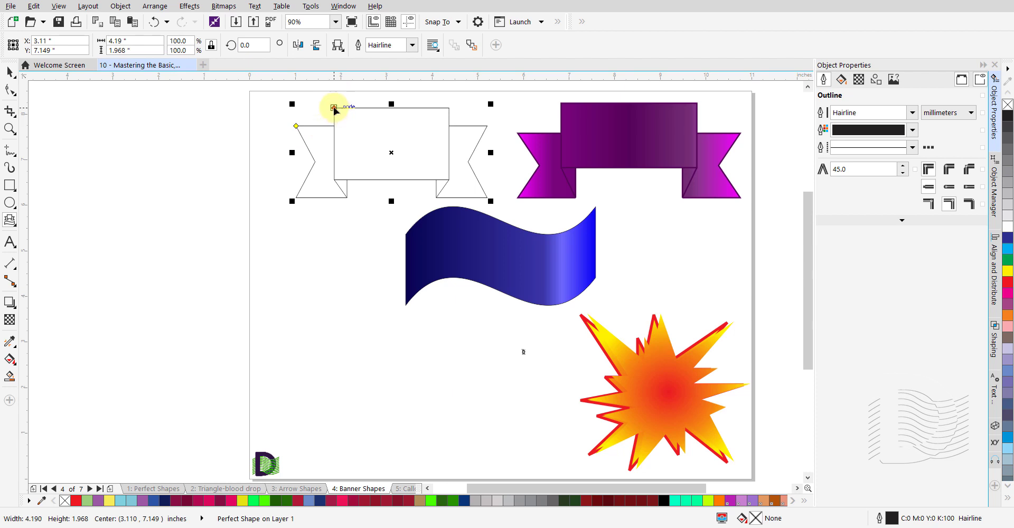
# - Reshape the ribbon banner to a red glyph position of 31 and a yellow one of 64, deselect it and return to the outline properties
pyautogui.moveTo(334, 108)
pyautogui.mouseDown()
pyautogui.moveTo(374, 109)
pyautogui.moveTo(352, 113)
pyautogui.mouseUp()
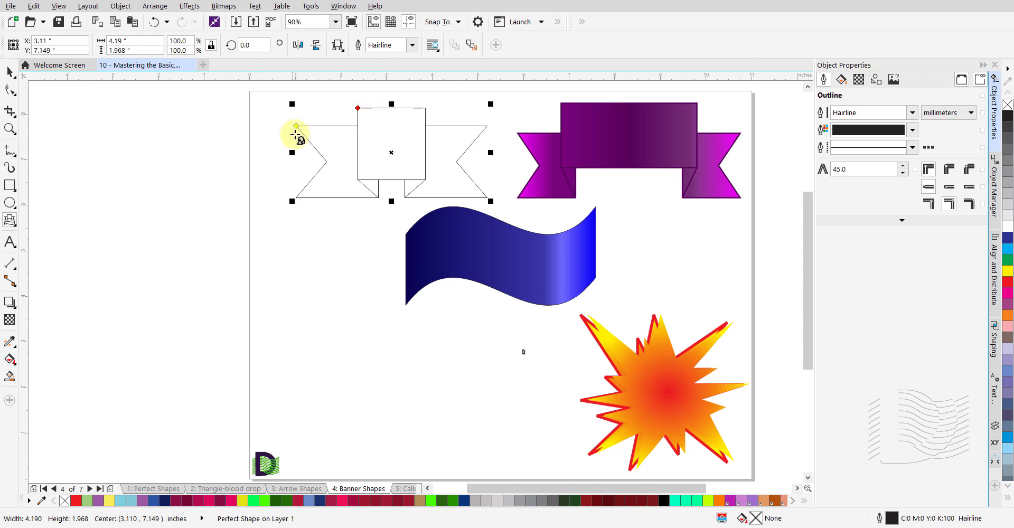
pyautogui.moveTo(296, 126); pyautogui.dragTo(296, 153)
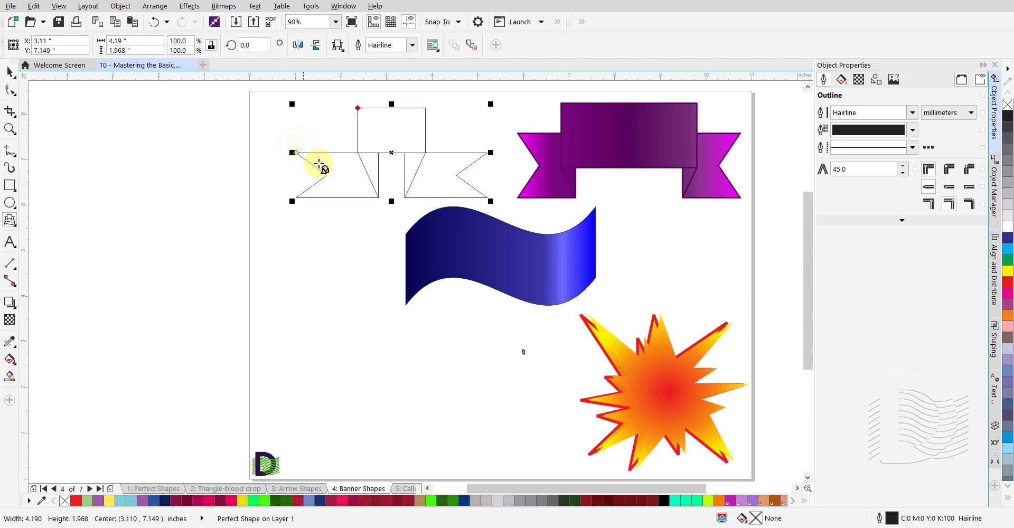
pyautogui.click(877, 80)
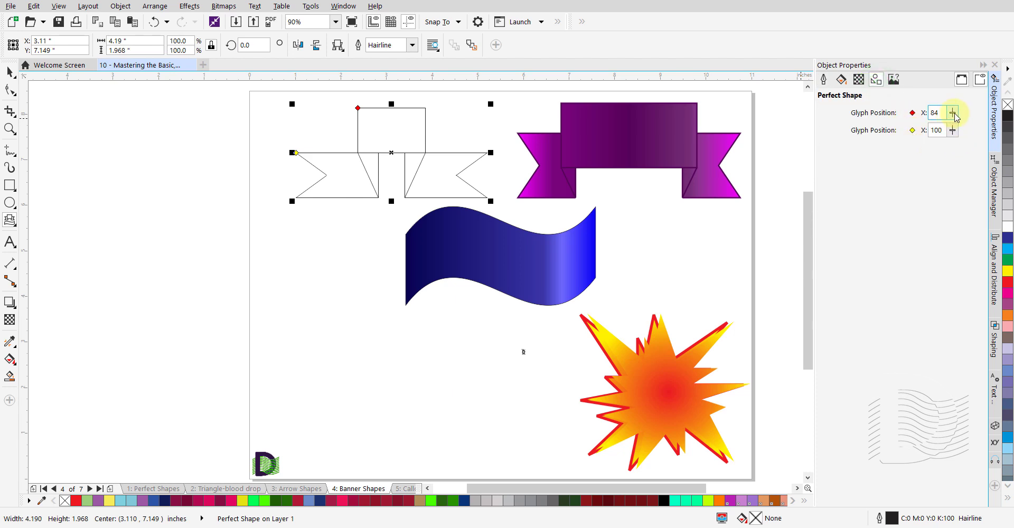
pyautogui.moveTo(952, 112); pyautogui.dragTo(915, 135)
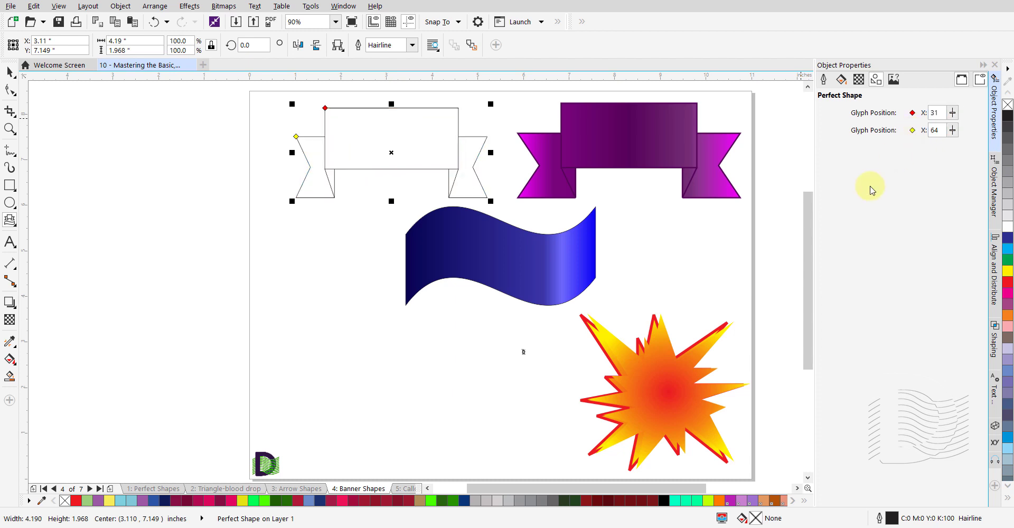
pyautogui.click(672, 252)
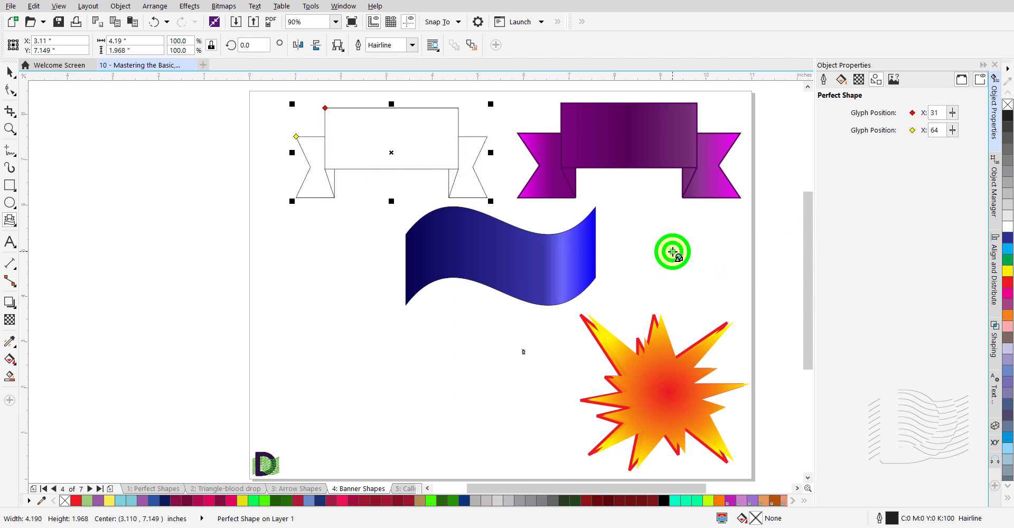
pyautogui.click(822, 79)
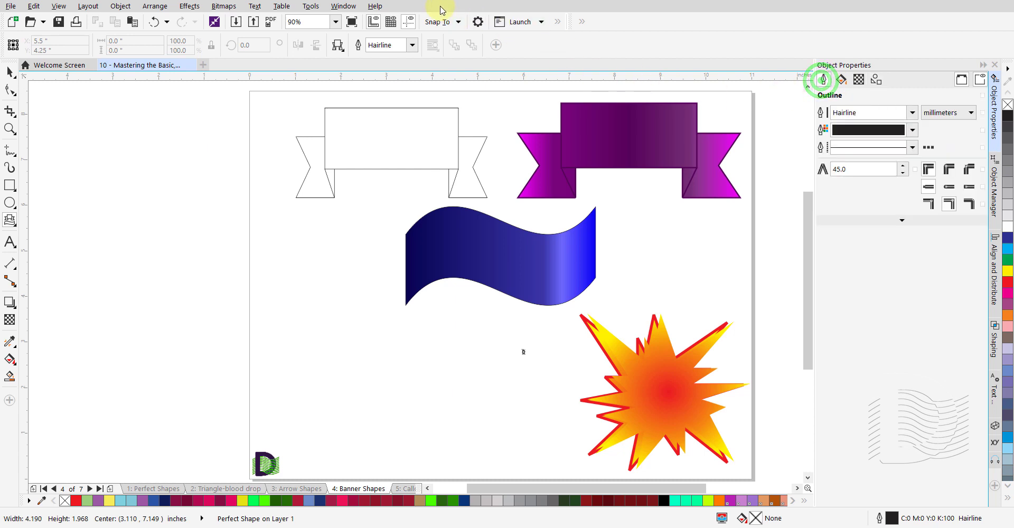
# - Draw a jagged explosion banner shape about 3.48 by 3.39 inches beside the orange starburst, below the ribbon outline
pyautogui.click(342, 47)
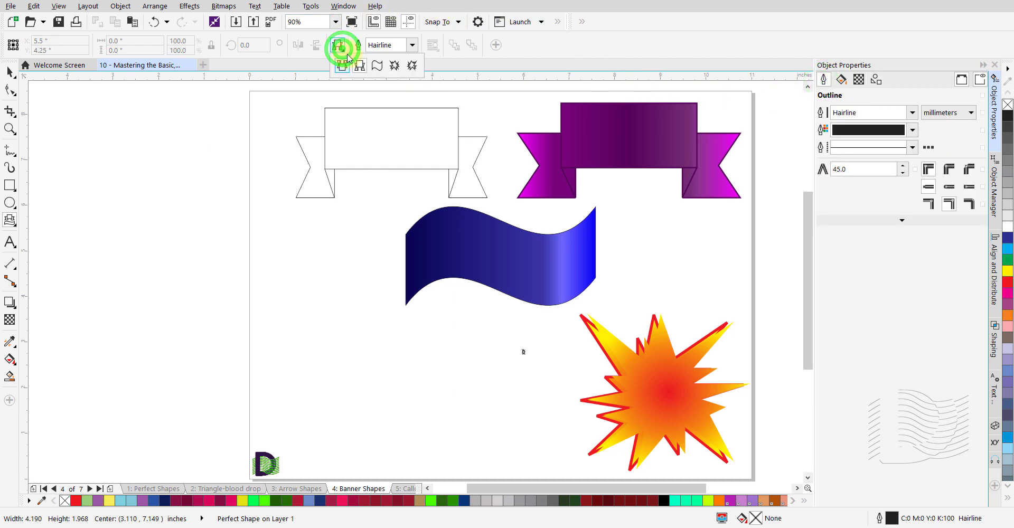
pyautogui.click(413, 65)
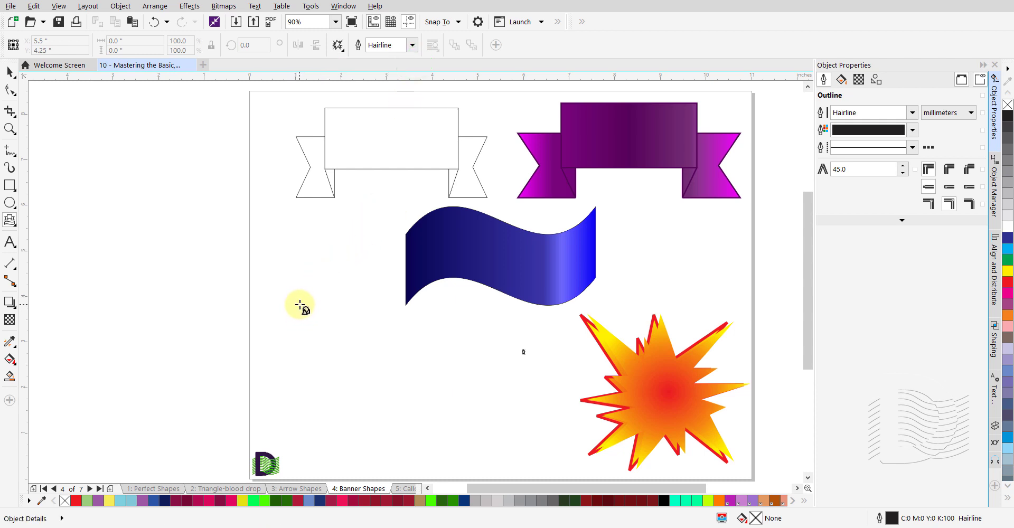
pyautogui.moveTo(299, 305); pyautogui.dragTo(459, 459)
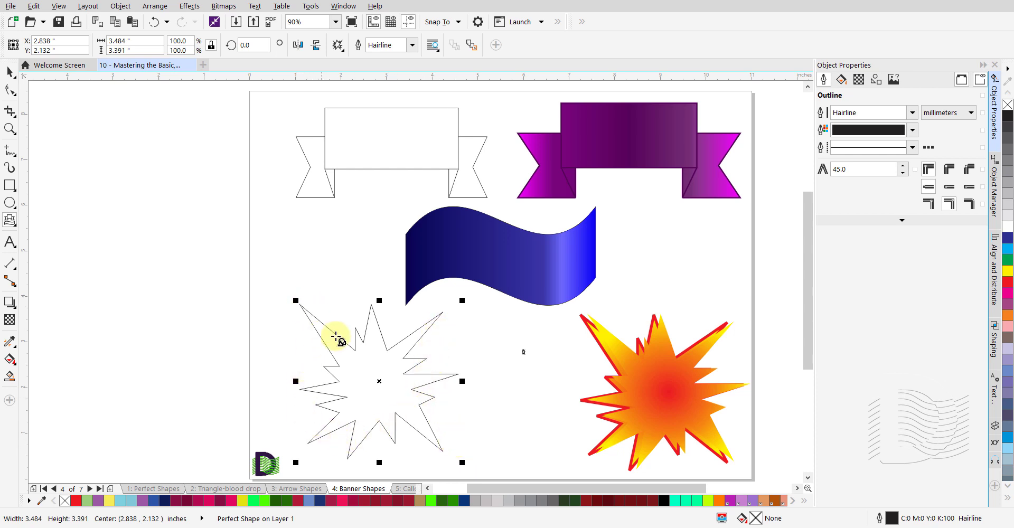
# - Check the explosion shape's Perfect Shape properties for glyph settings, return to the outline properties and deselect it
pyautogui.click(875, 82)
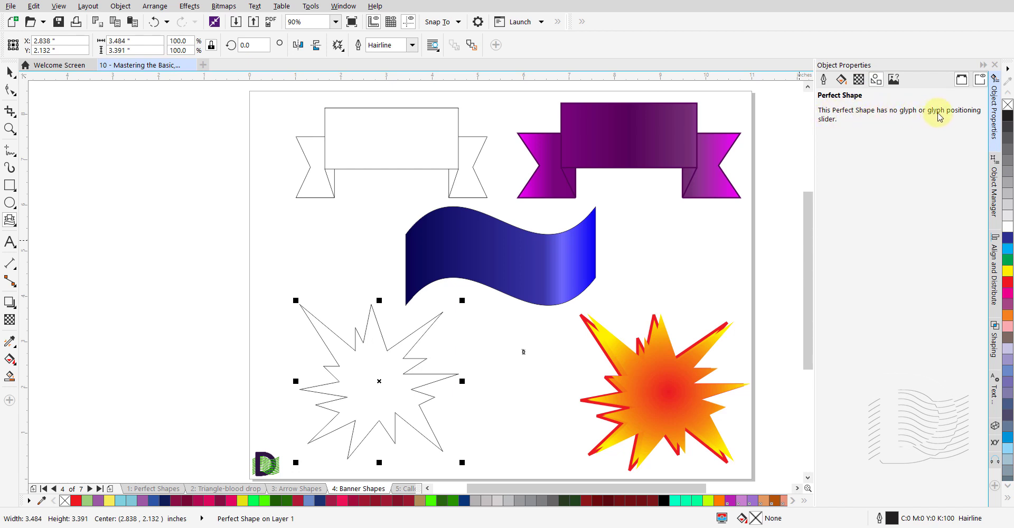
pyautogui.click(823, 79)
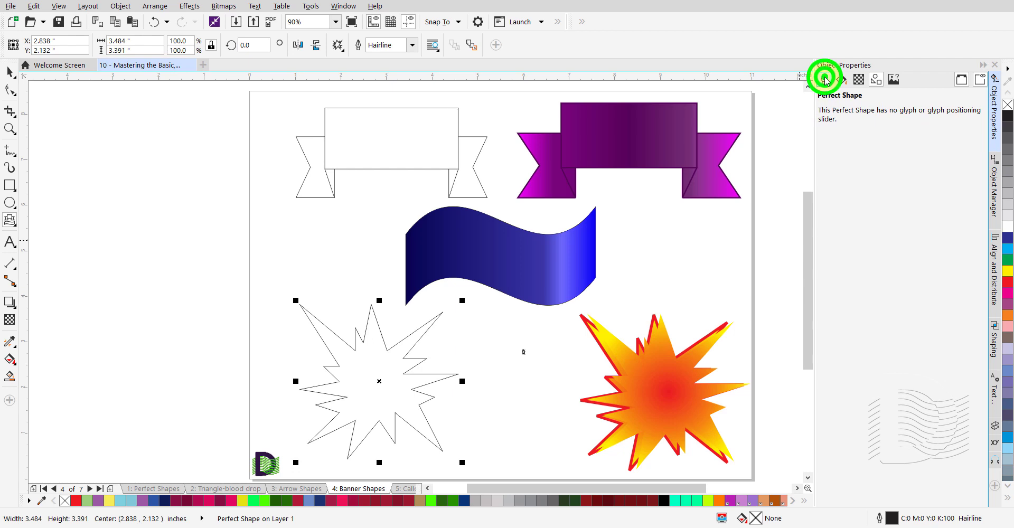
pyautogui.click(490, 322)
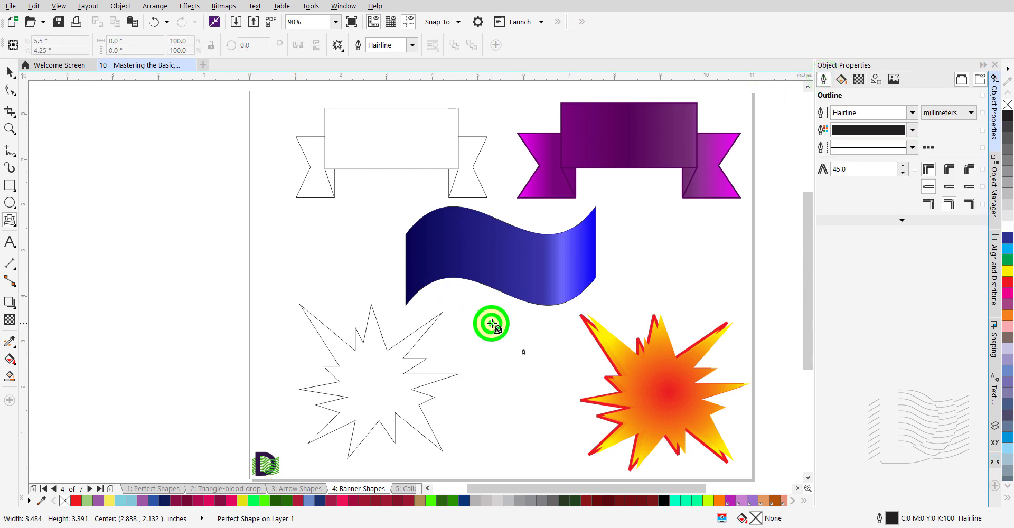
# - Draw a thought bubble callout about 3.26 by 3.76 inches beside the blue cloud on the Callout Shapes page
pyautogui.click(405, 490)
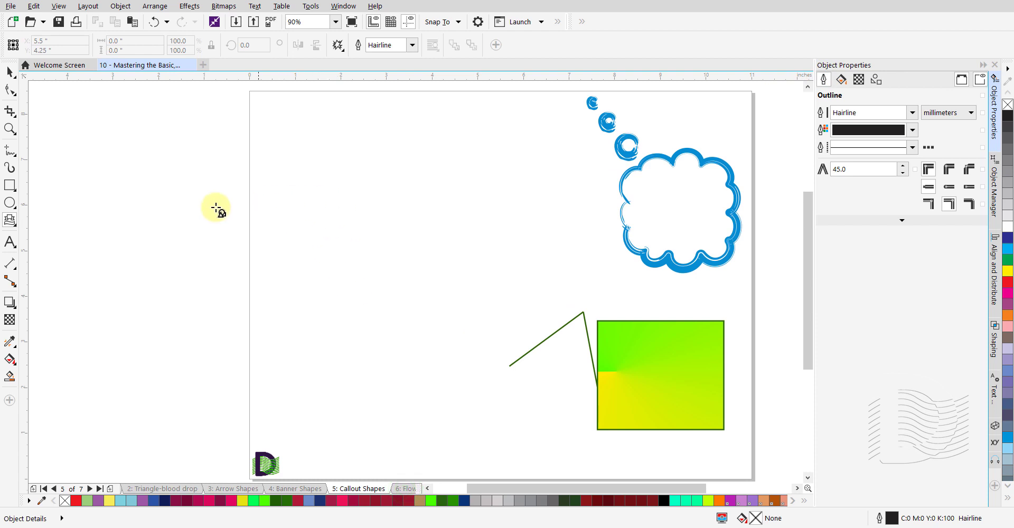
pyautogui.click(14, 227)
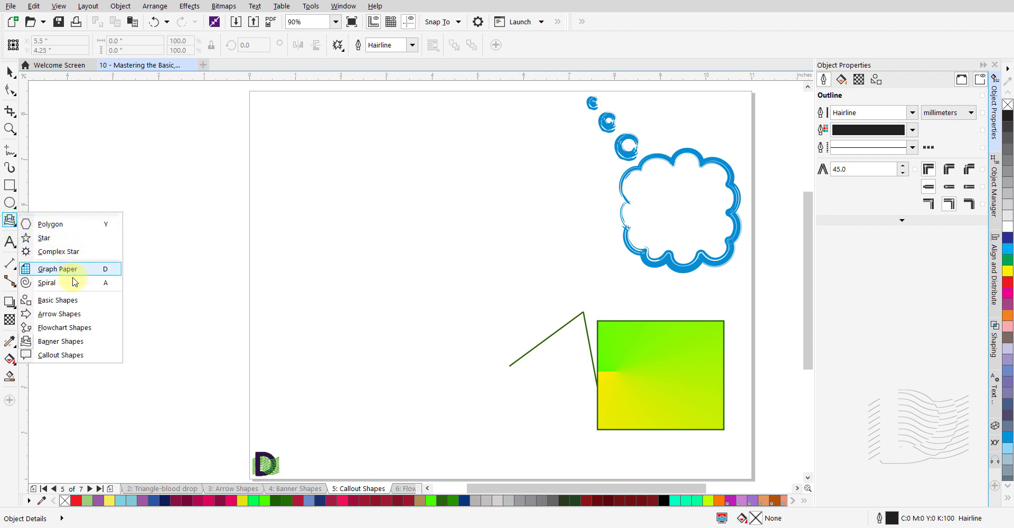
pyautogui.click(84, 356)
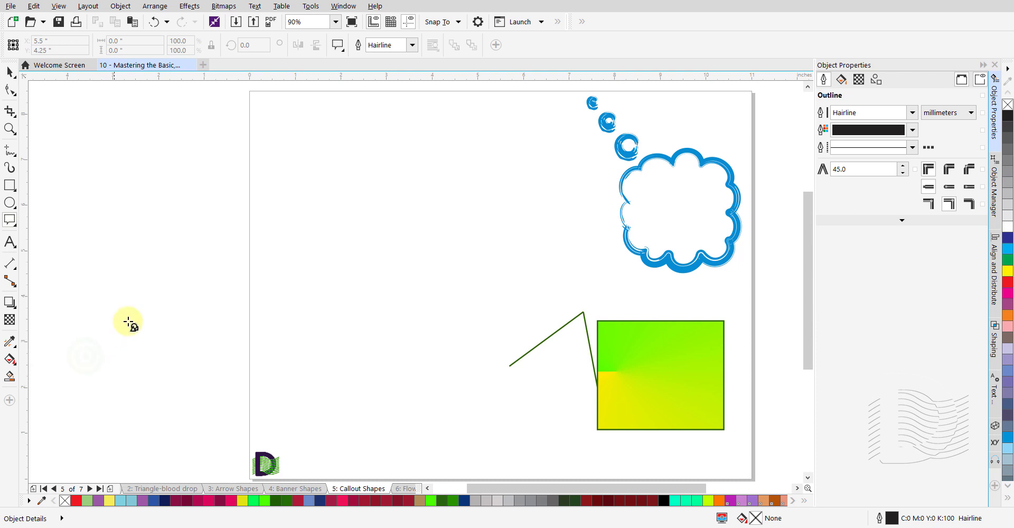
pyautogui.click(343, 51)
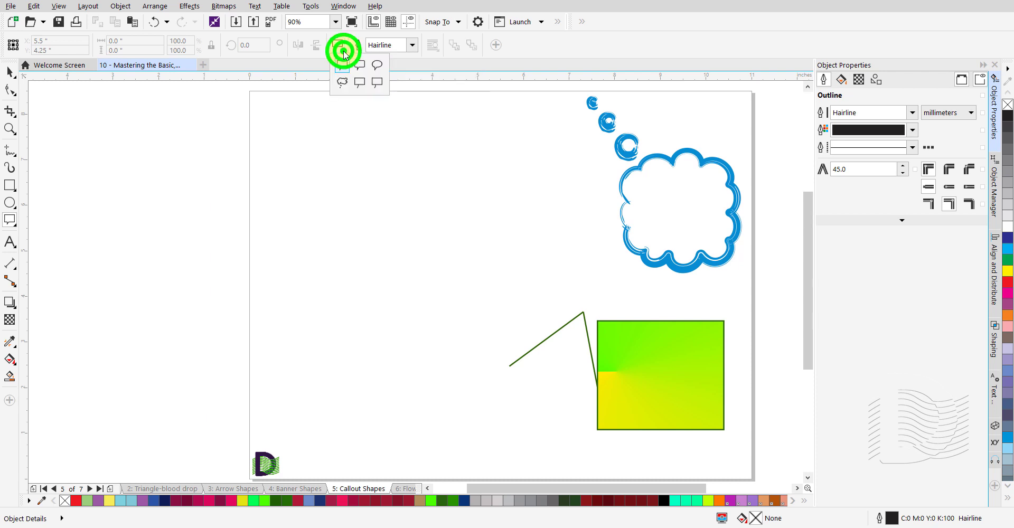
pyautogui.click(342, 83)
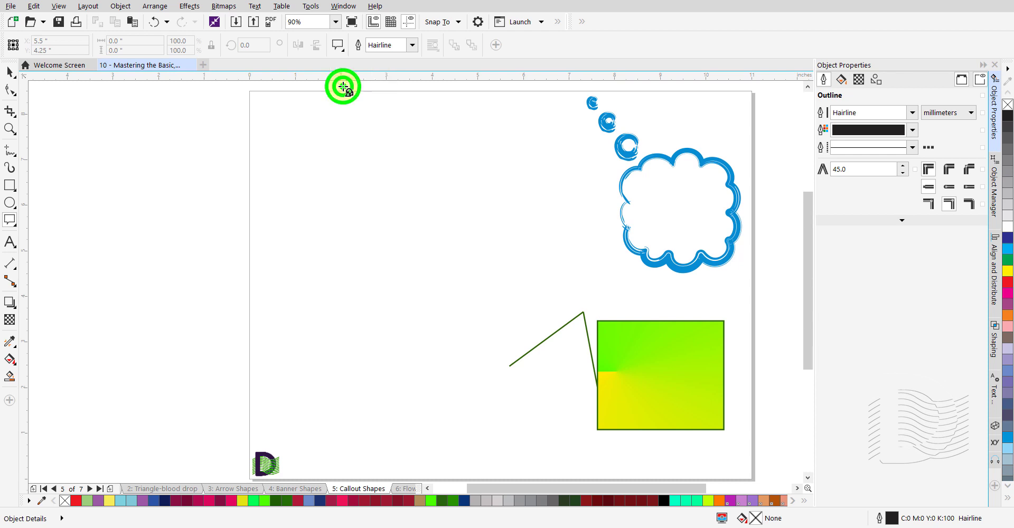
pyautogui.click(314, 114)
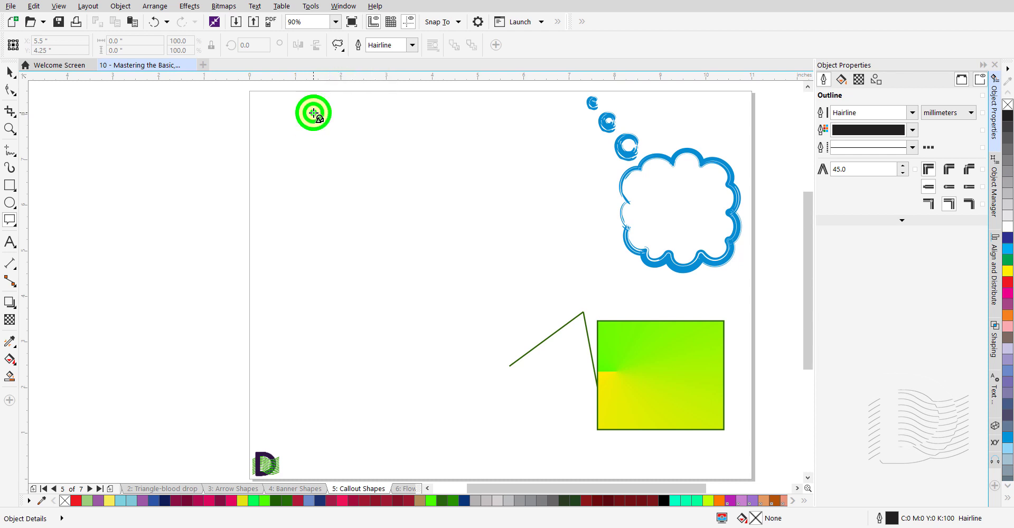
pyautogui.moveTo(315, 114); pyautogui.dragTo(461, 283)
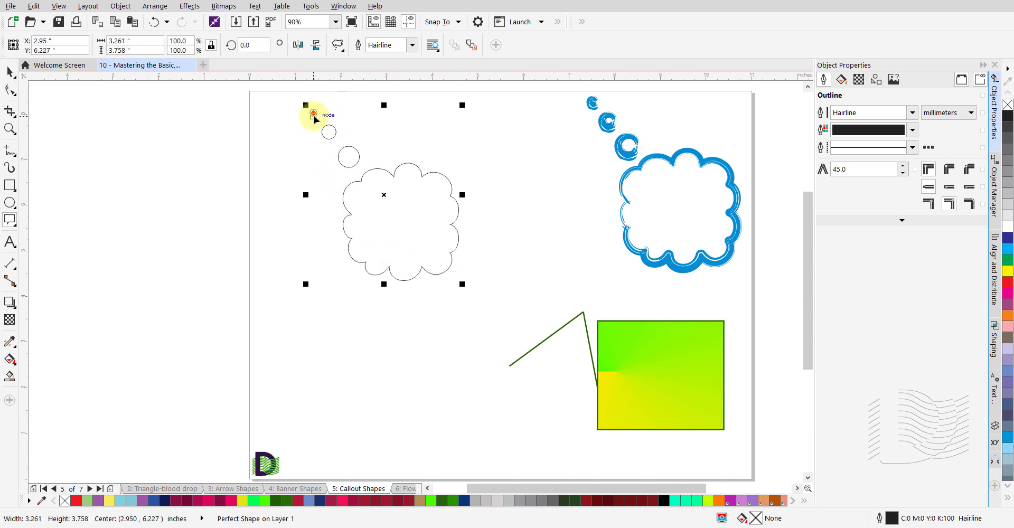
# - Shift the thought bubble's trail slightly inward with its glyph node and check its Perfect Shape properties before returning to the outline properties
pyautogui.moveTo(315, 113); pyautogui.dragTo(332, 108)
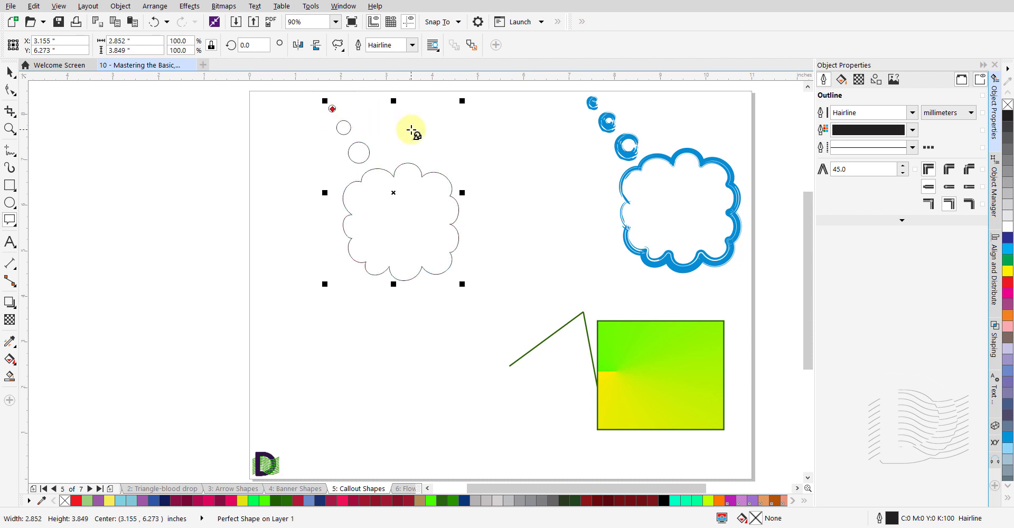
pyautogui.click(876, 80)
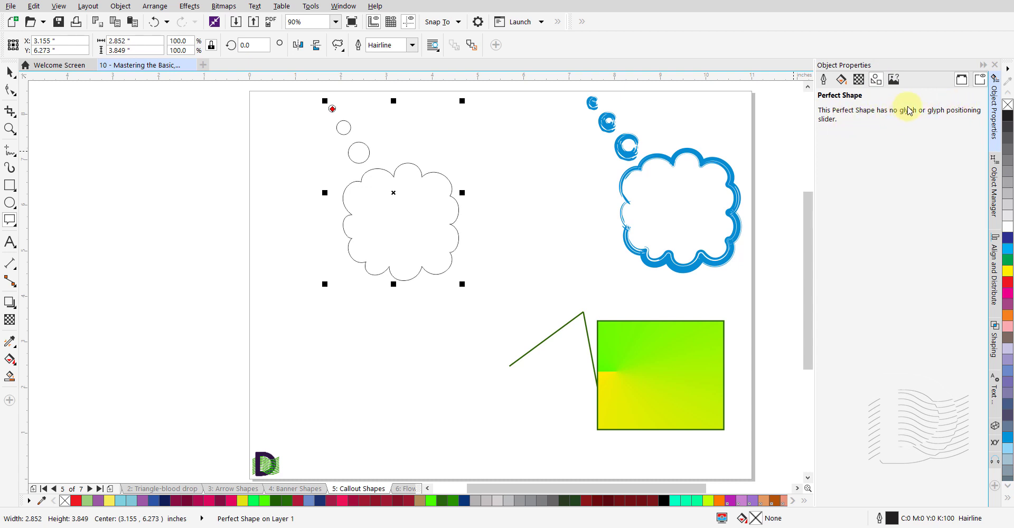
pyautogui.click(822, 78)
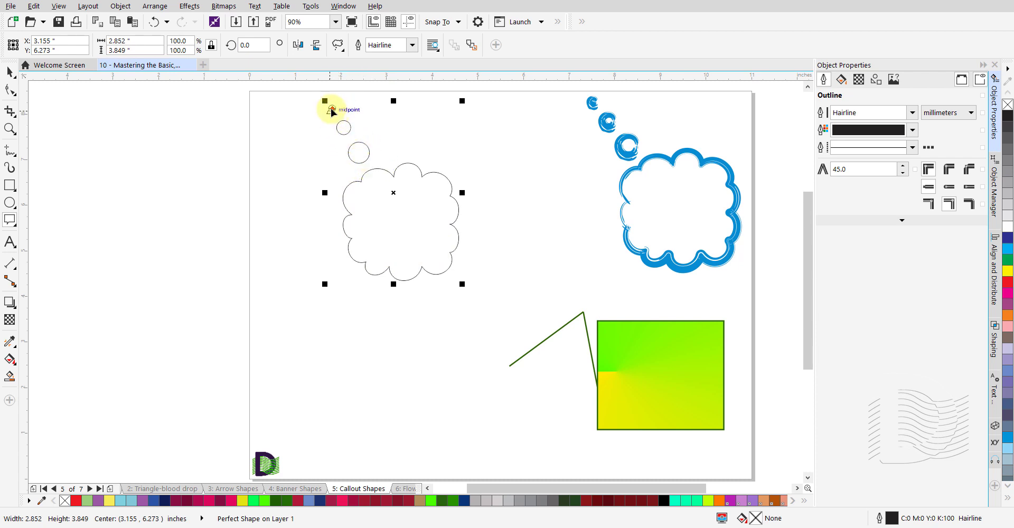
# - Swing the thought bubble's trail around to the cloud's upper right, making the callout about 3.37 by 2.58 inches, and deselect it
pyautogui.moveTo(332, 111); pyautogui.dragTo(448, 143)
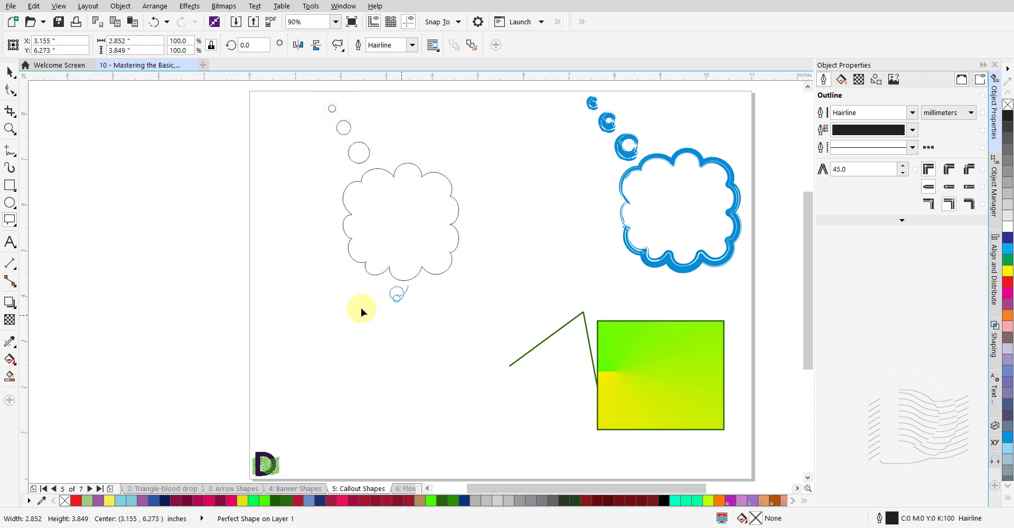
pyautogui.moveTo(323, 203); pyautogui.dragTo(375, 149)
pyautogui.moveTo(654, 210); pyautogui.dragTo(505, 182)
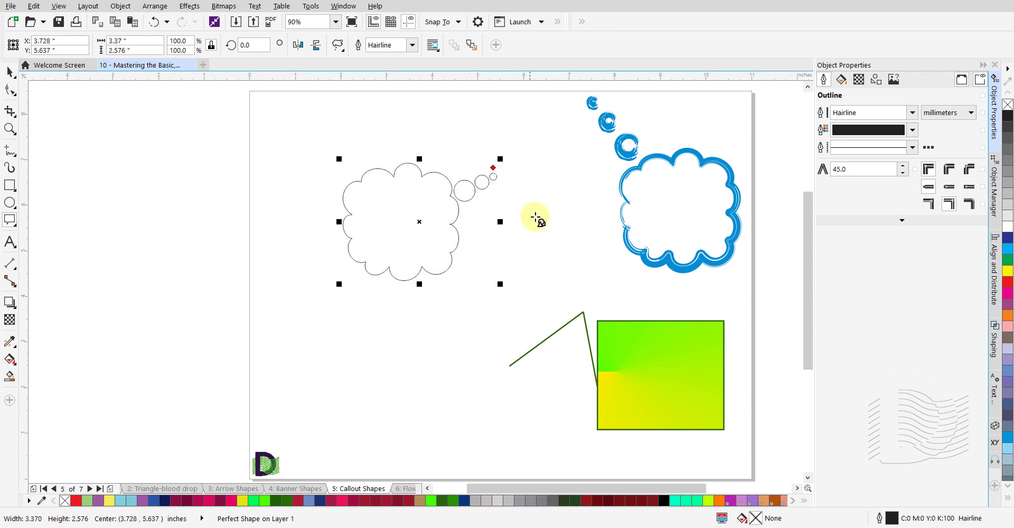
pyautogui.click(545, 248)
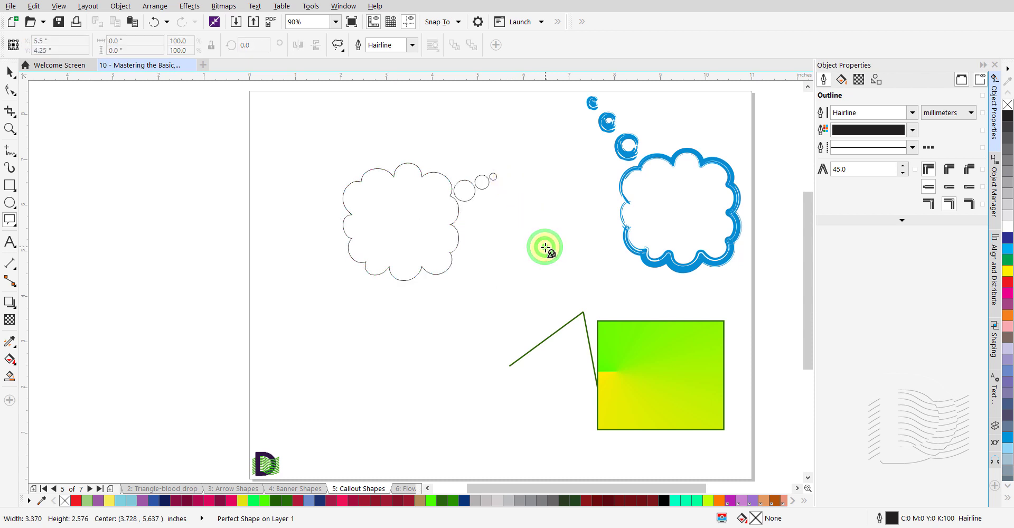
# - Draw a rectangular callout with a bent leader line, about 3.08 by 2.86 inches, below the thought bubble
pyautogui.click(341, 50)
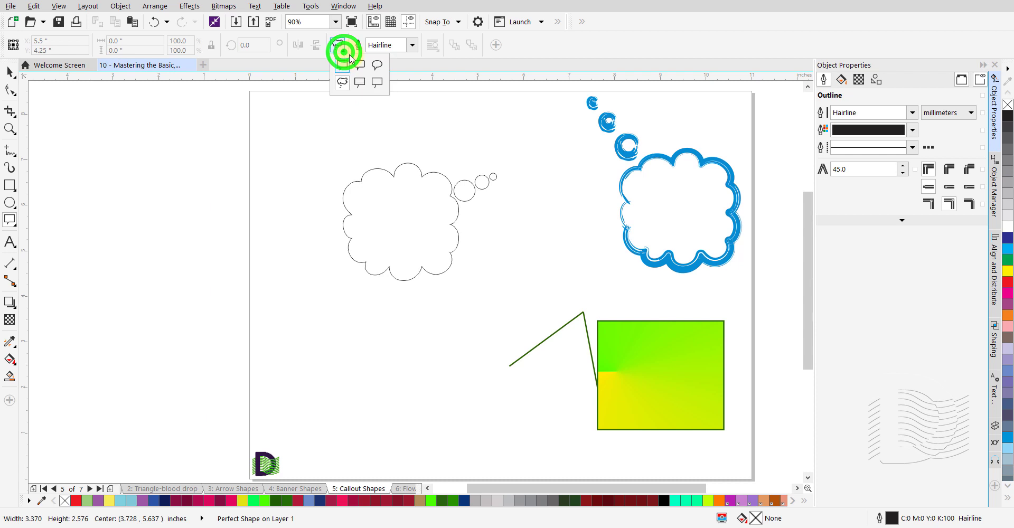
pyautogui.click(378, 83)
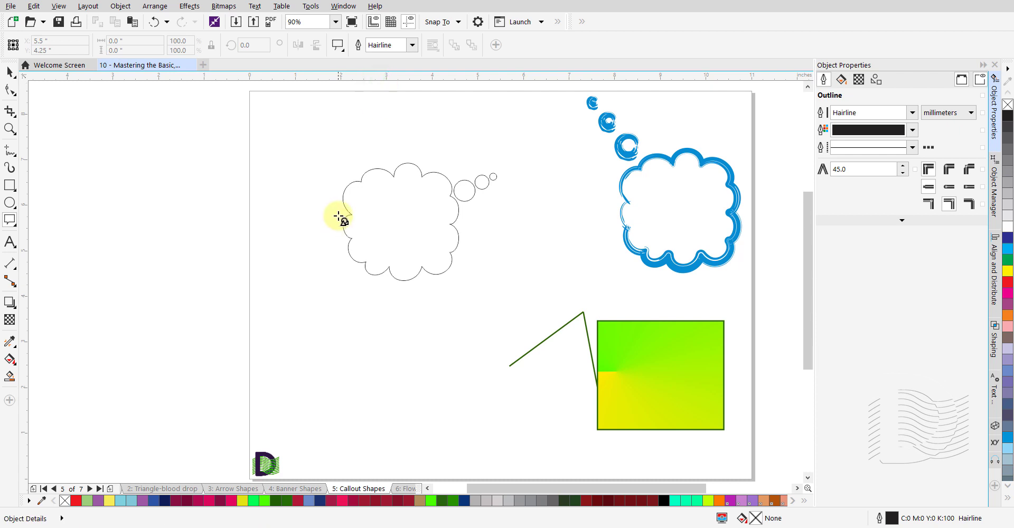
pyautogui.click(302, 299)
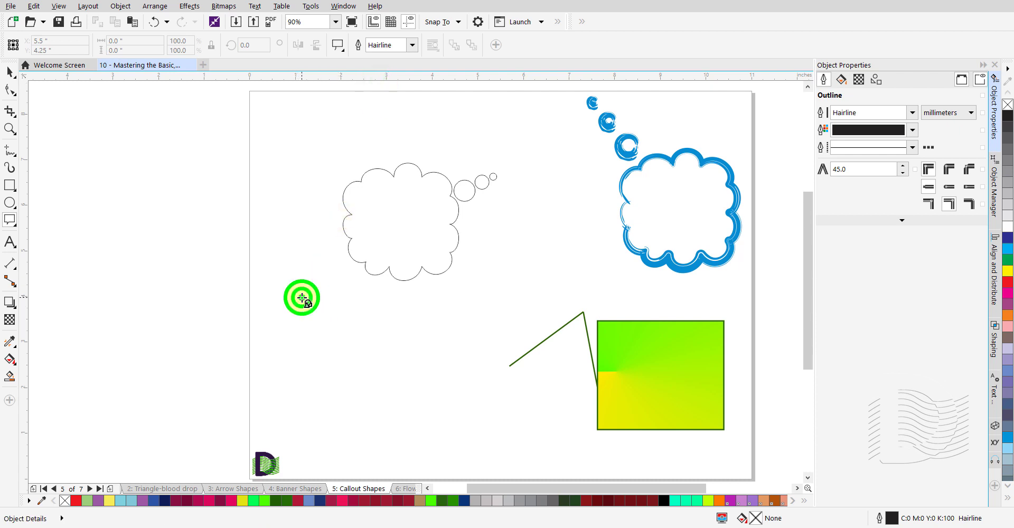
pyautogui.moveTo(302, 299); pyautogui.dragTo(442, 428)
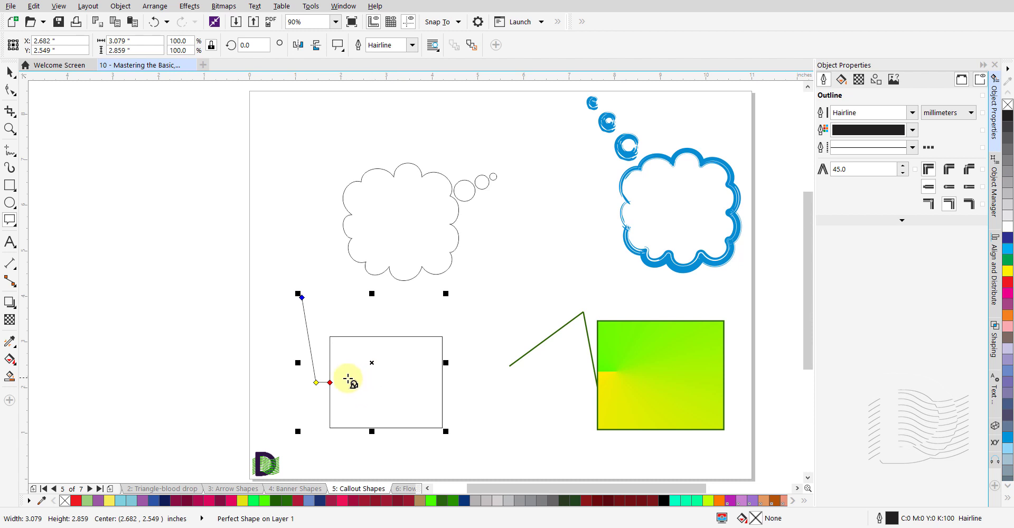
# - Move the leader's attachment glyph node inside the callout rectangle and its bend node beyond the rectangle's right side, widening the callout to about 3.80 inches
pyautogui.moveTo(331, 383); pyautogui.dragTo(330, 384)
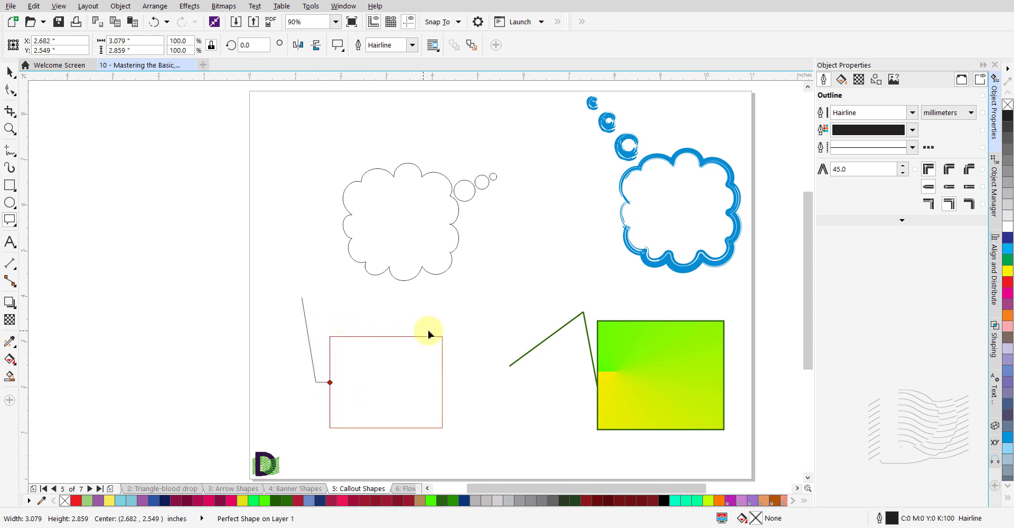
pyautogui.moveTo(428, 331); pyautogui.dragTo(341, 422)
pyautogui.moveTo(418, 358); pyautogui.dragTo(378, 374)
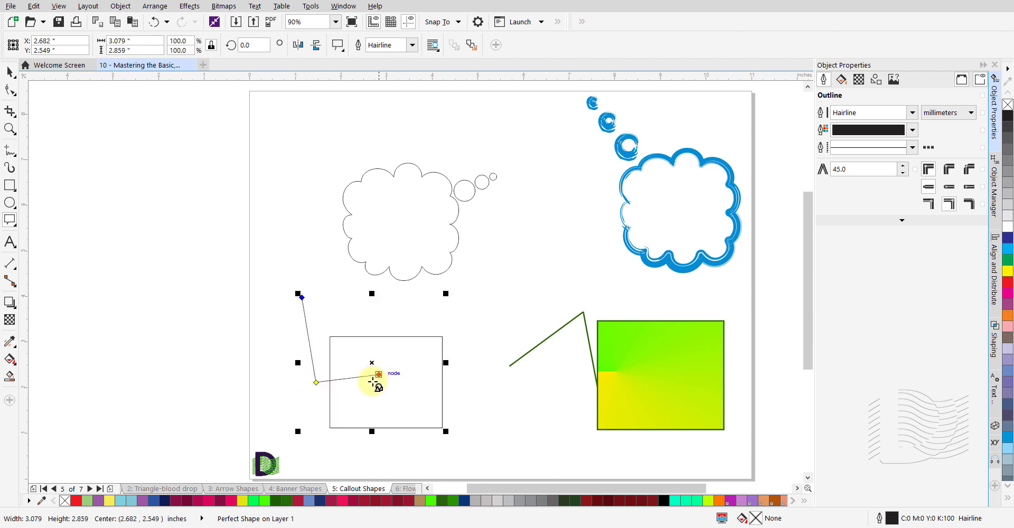
pyautogui.moveTo(316, 385); pyautogui.dragTo(474, 349)
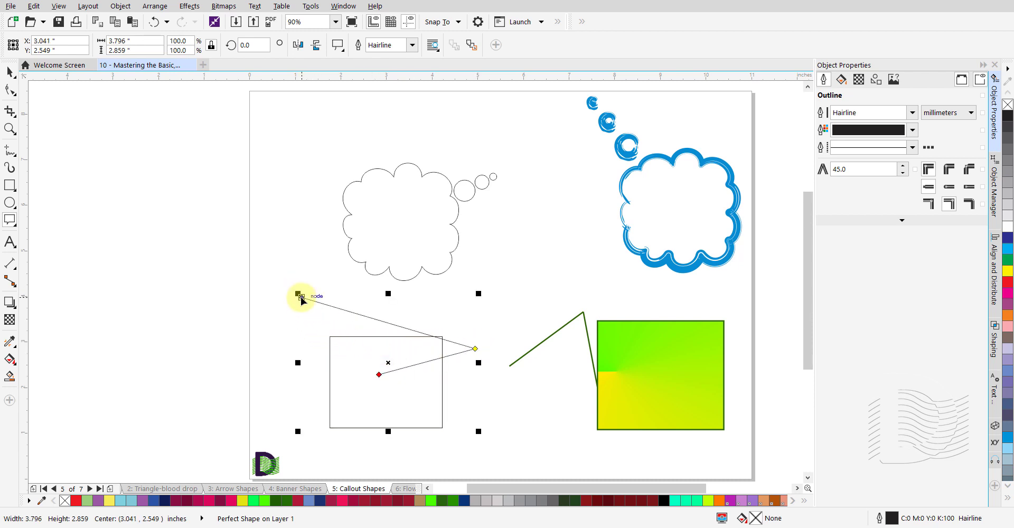
# - Swing the leader's end glyph node to the rectangle's upper right, making the callout about 4.30 by 2.84 inches, and deselect it
pyautogui.moveTo(301, 298); pyautogui.dragTo(473, 314)
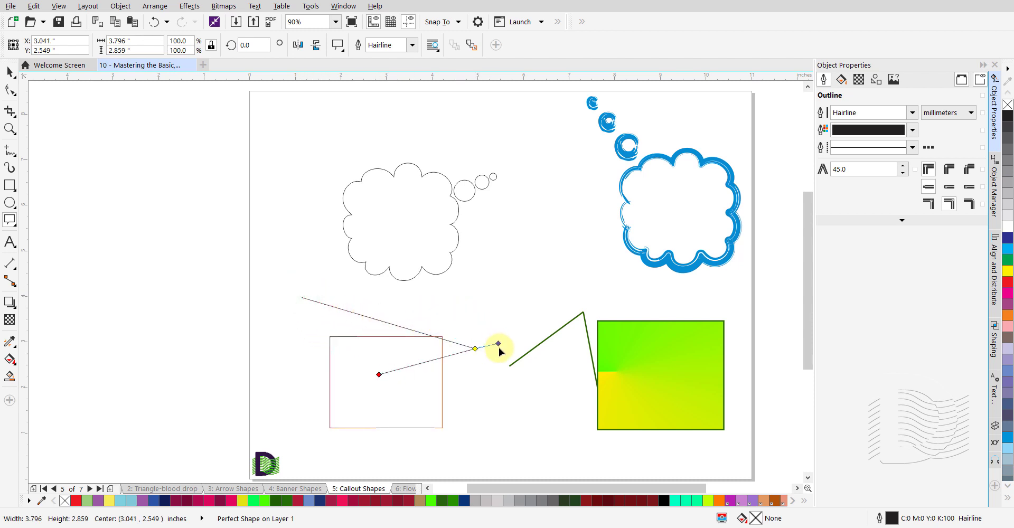
pyautogui.moveTo(480, 386); pyautogui.dragTo(447, 340)
pyautogui.moveTo(521, 302); pyautogui.dragTo(525, 298)
pyautogui.click(554, 399)
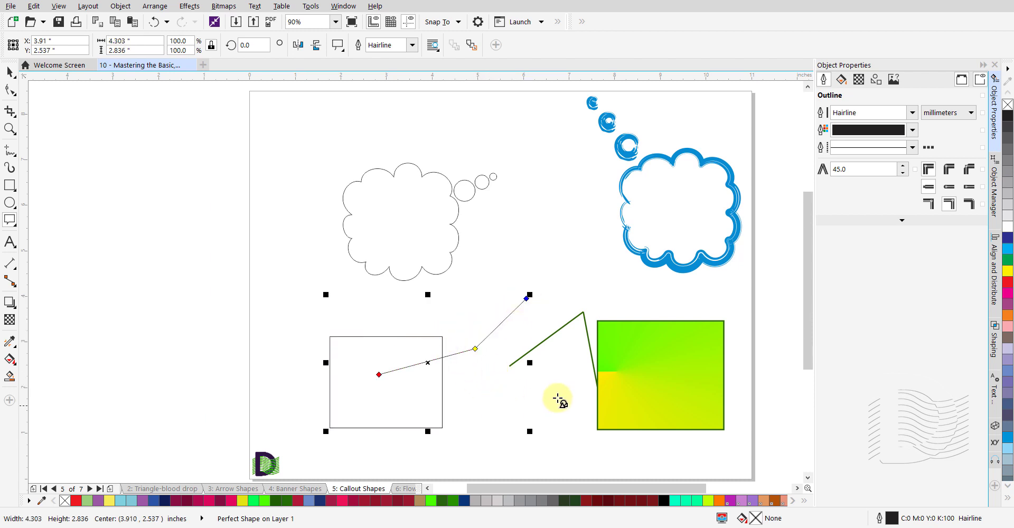
# - Draw an inverted trapezoid flowchart shape about 1.70 by 1.54 inches near the top of the Flowchart Shapes page
pyautogui.click(411, 489)
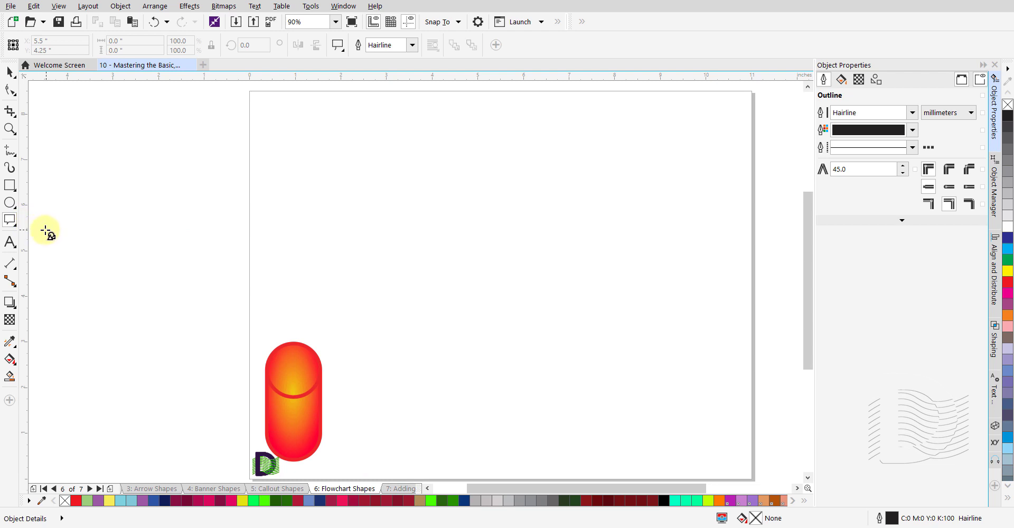
pyautogui.click(16, 227)
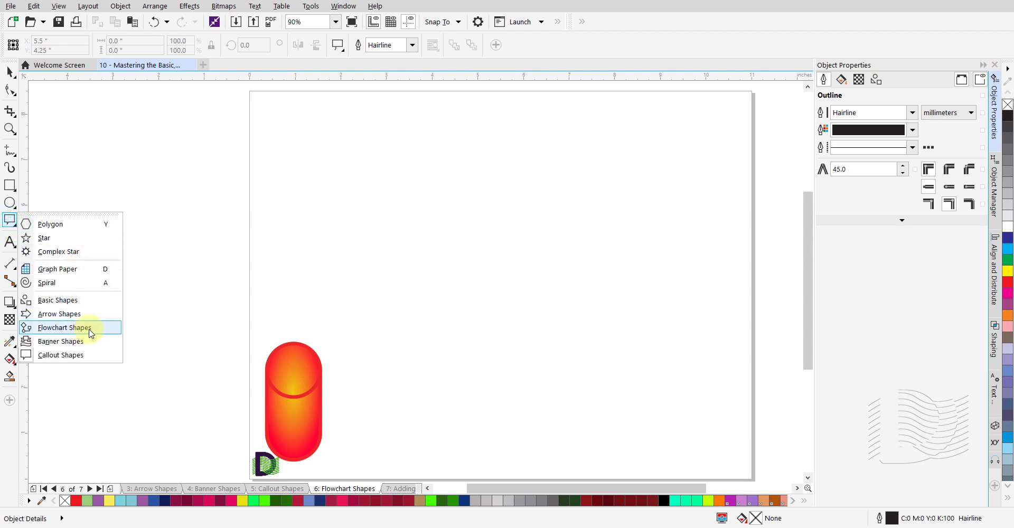
pyautogui.click(63, 327)
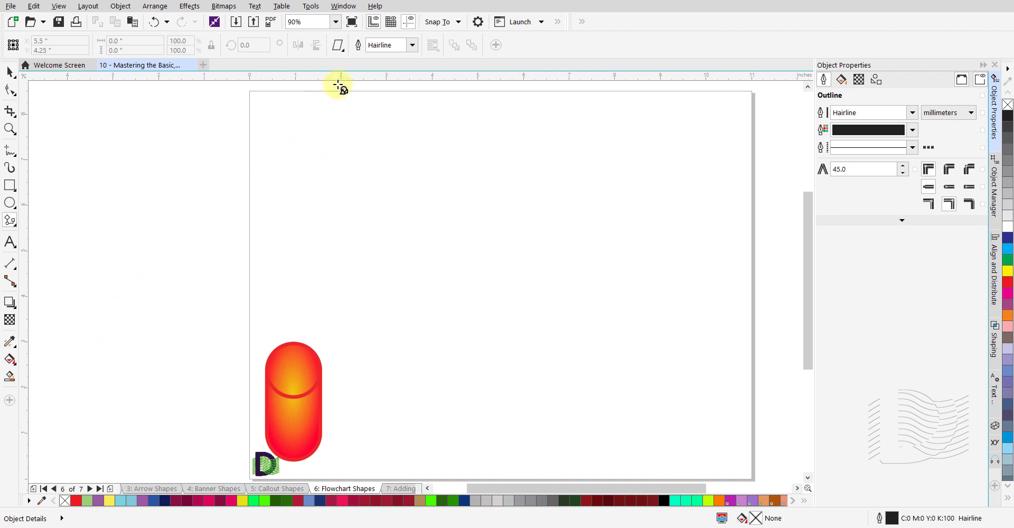
pyautogui.click(344, 51)
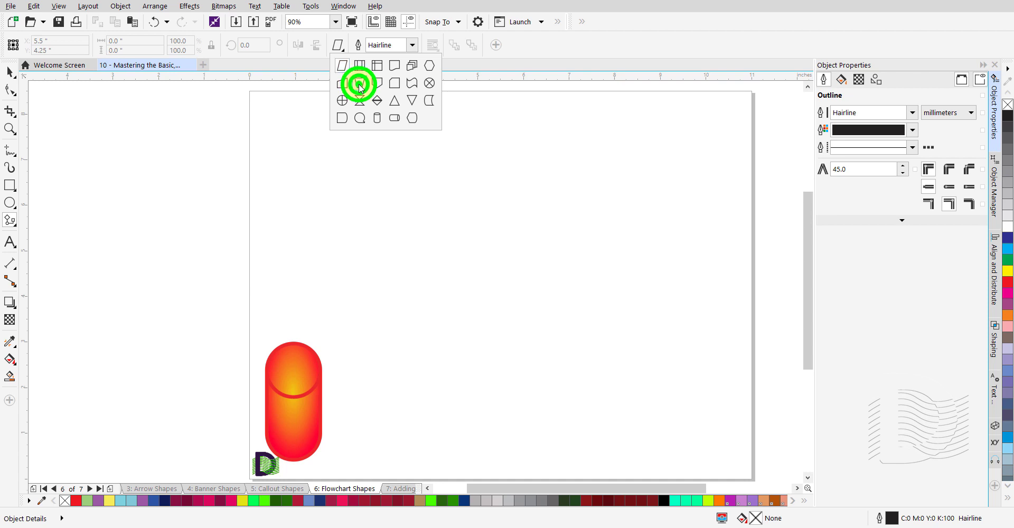
pyautogui.click(359, 83)
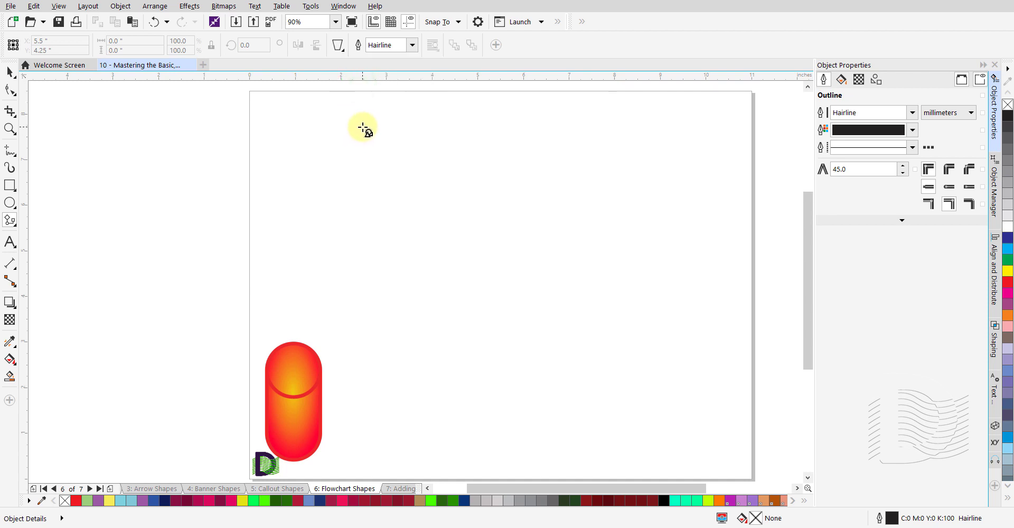
pyautogui.moveTo(363, 127); pyautogui.dragTo(441, 197)
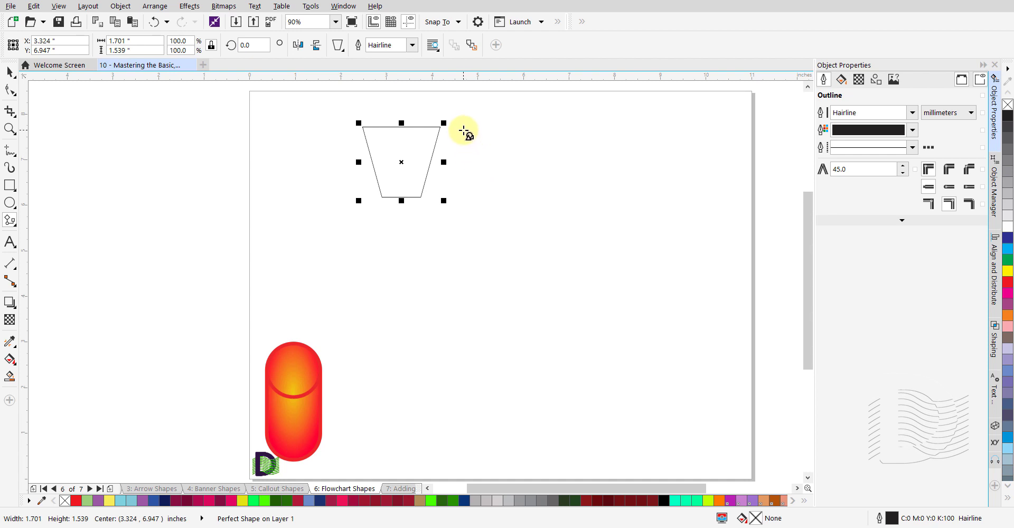
# - Draw a flowchart rectangle with two vertical dividers, about 1.75 by 1.61 inches, to the right of the trapezoid
pyautogui.click(341, 52)
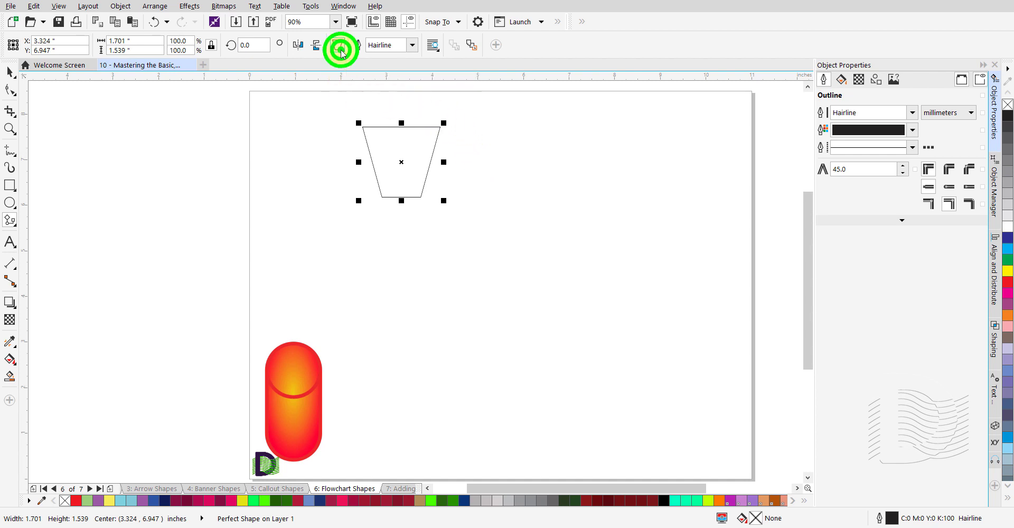
pyautogui.click(359, 65)
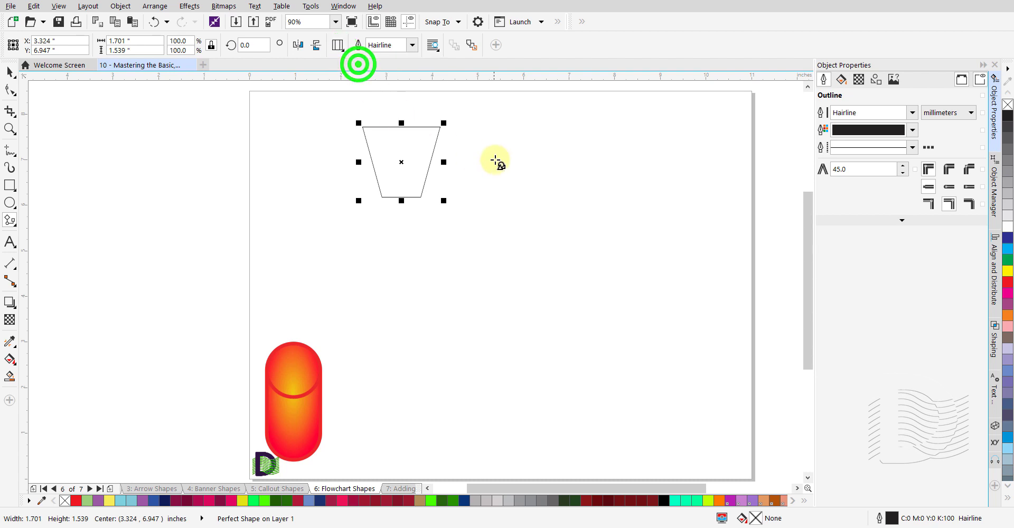
pyautogui.moveTo(509, 127); pyautogui.dragTo(590, 201)
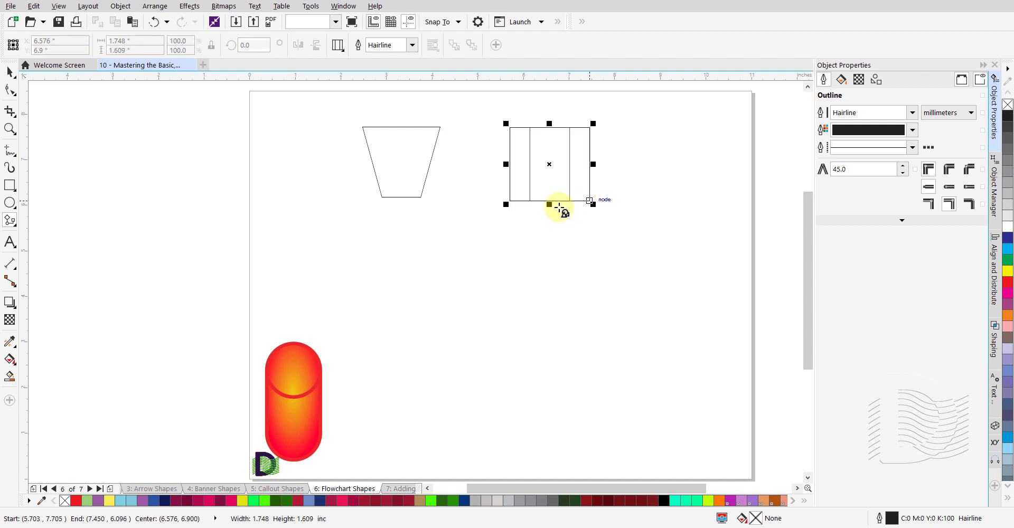
# - Draw a downward-pointing pentagon flowchart shape about 1.34 by 1.35 inches below the trapezoid
pyautogui.click(339, 49)
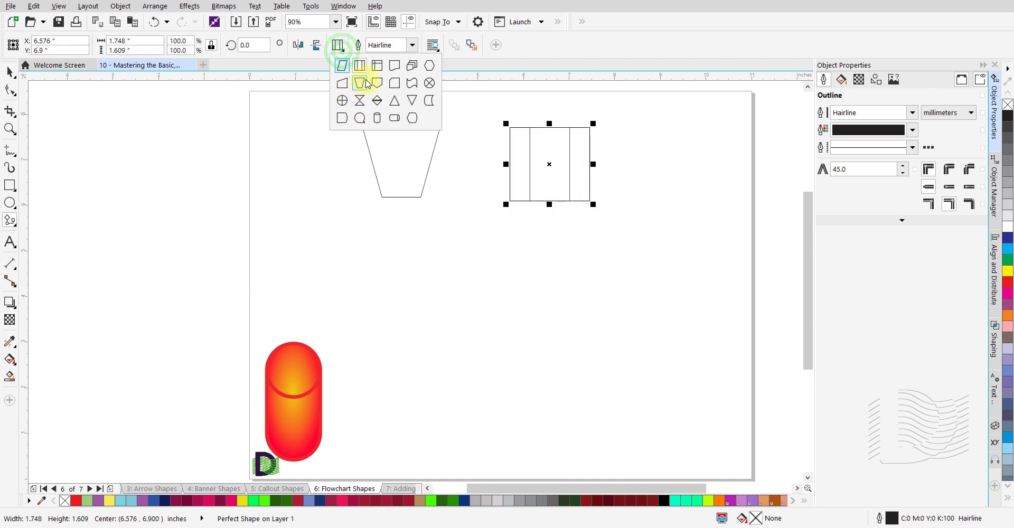
pyautogui.click(377, 84)
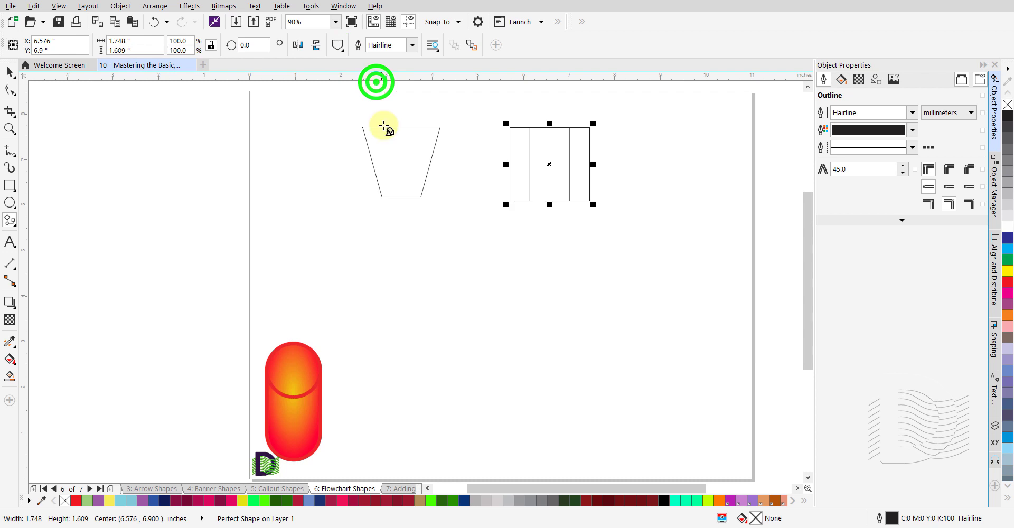
pyautogui.click(410, 257)
pyautogui.moveTo(419, 269); pyautogui.dragTo(472, 319)
# - Draw a crossed circle flowchart shape about 1.30 inches in diameter near the page's right edge, level with the pentagon
pyautogui.click(343, 48)
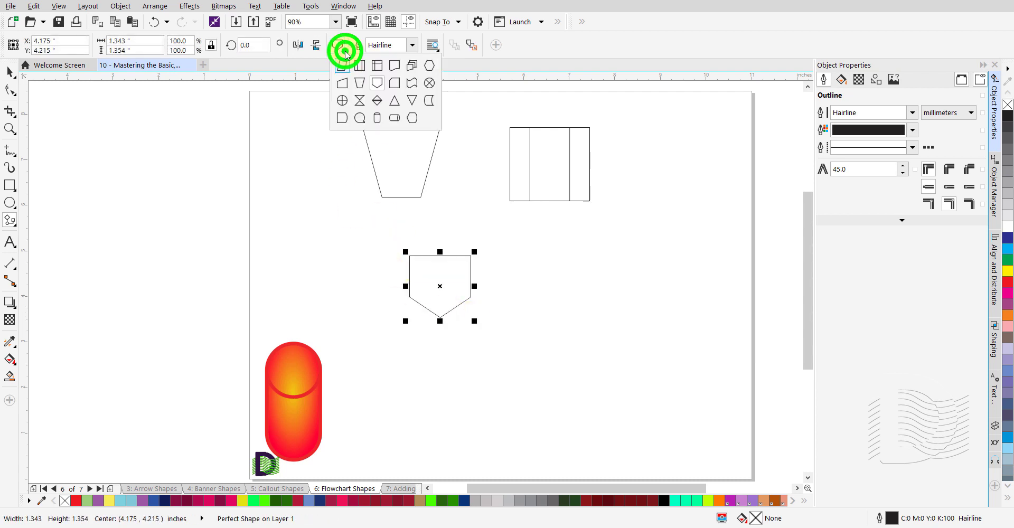
pyautogui.click(345, 100)
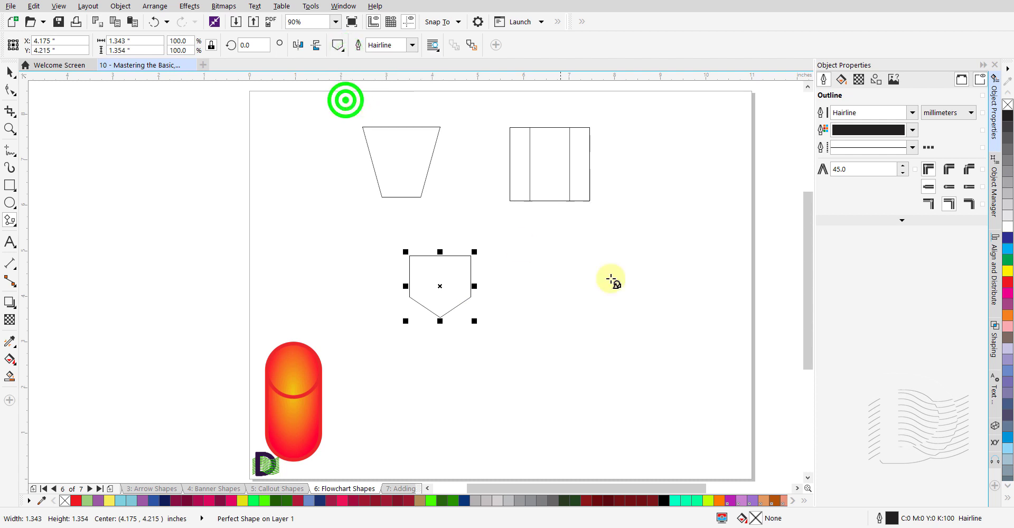
pyautogui.click(683, 281)
pyautogui.moveTo(700, 292); pyautogui.dragTo(713, 305)
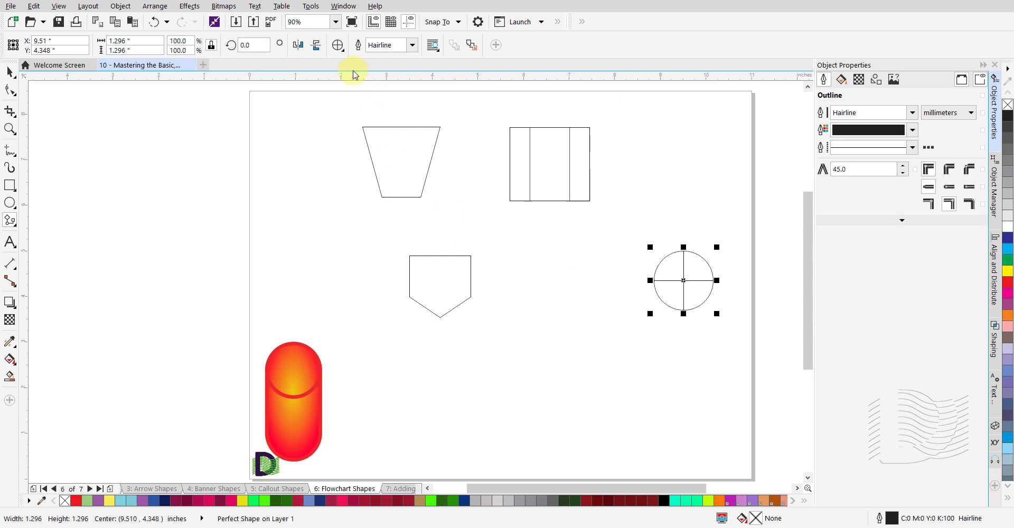
# - Draw a D-shaped flowchart shape about 1.89 by 1.35 inches in the lower middle of the page
pyautogui.click(338, 47)
pyautogui.click(342, 117)
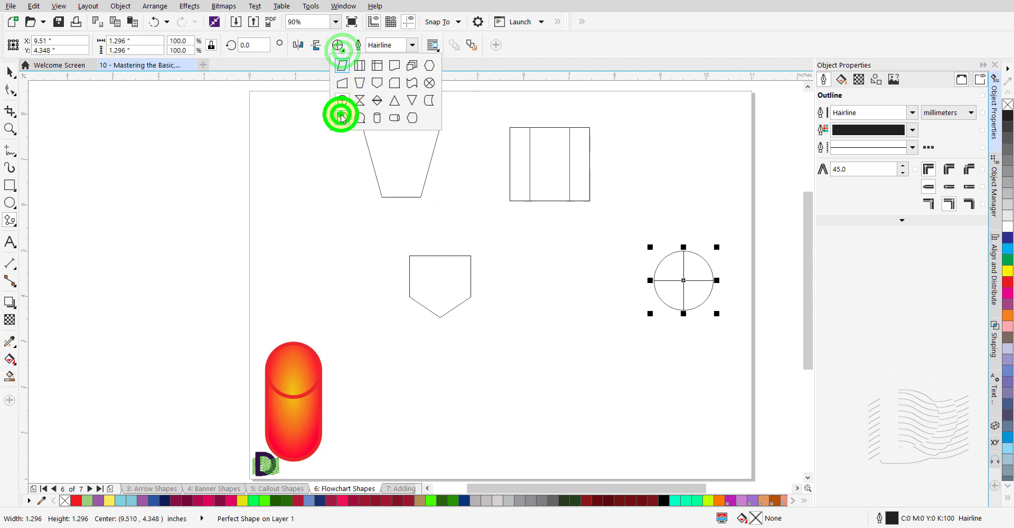
pyautogui.moveTo(502, 371)
pyautogui.mouseDown()
pyautogui.moveTo(549, 423)
pyautogui.moveTo(591, 431)
pyautogui.mouseUp()
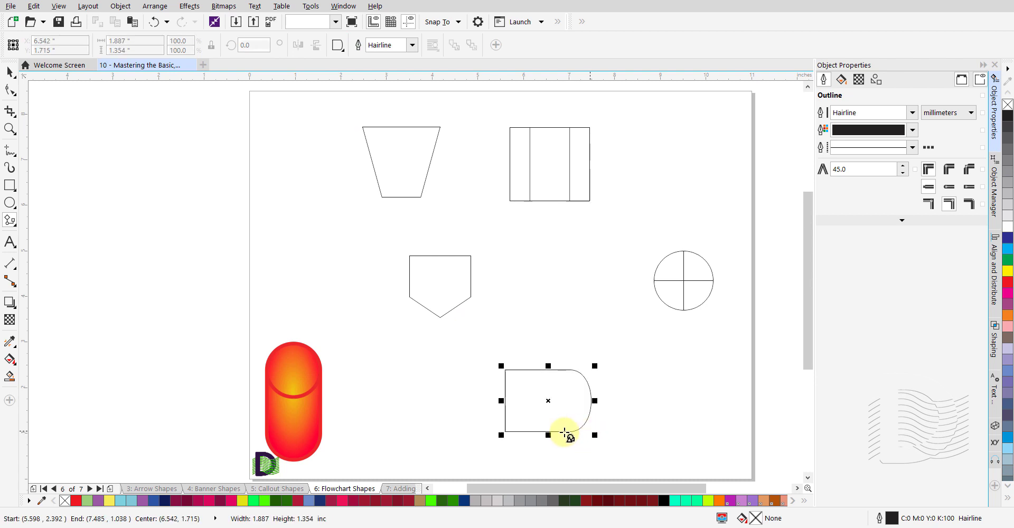
# - Draw a tall cylinder flowchart shape about 1.08 by 2.41 inches beside the red-orange cylinder
pyautogui.click(341, 47)
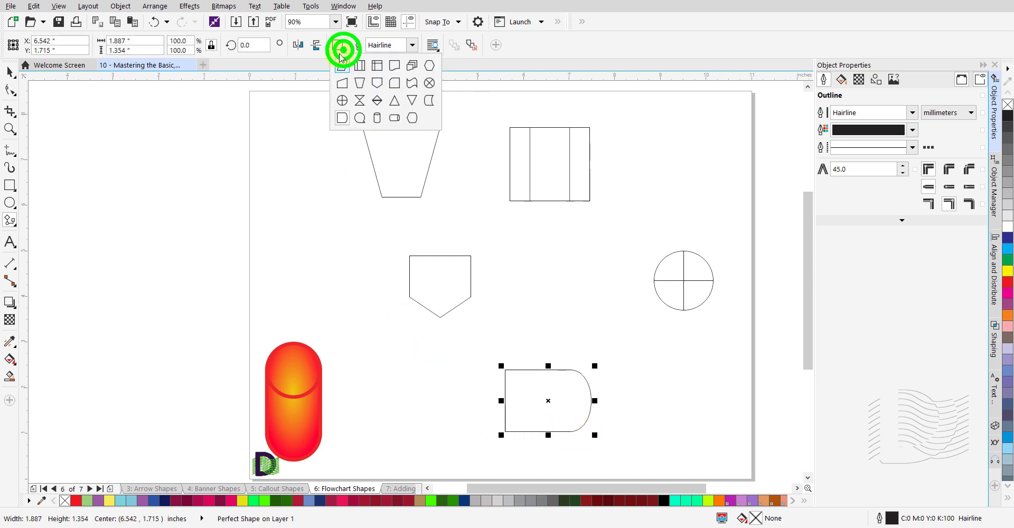
pyautogui.click(378, 121)
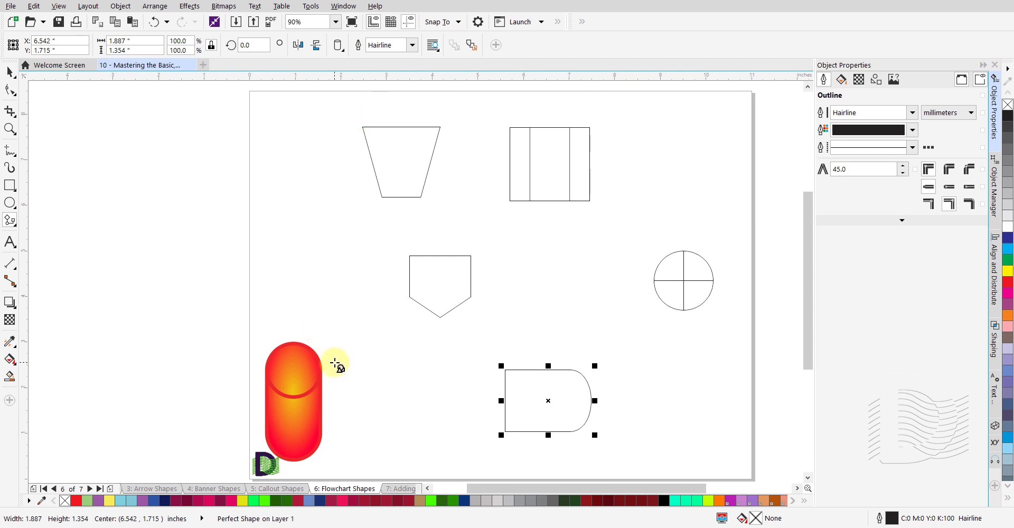
pyautogui.moveTo(335, 364); pyautogui.dragTo(384, 443)
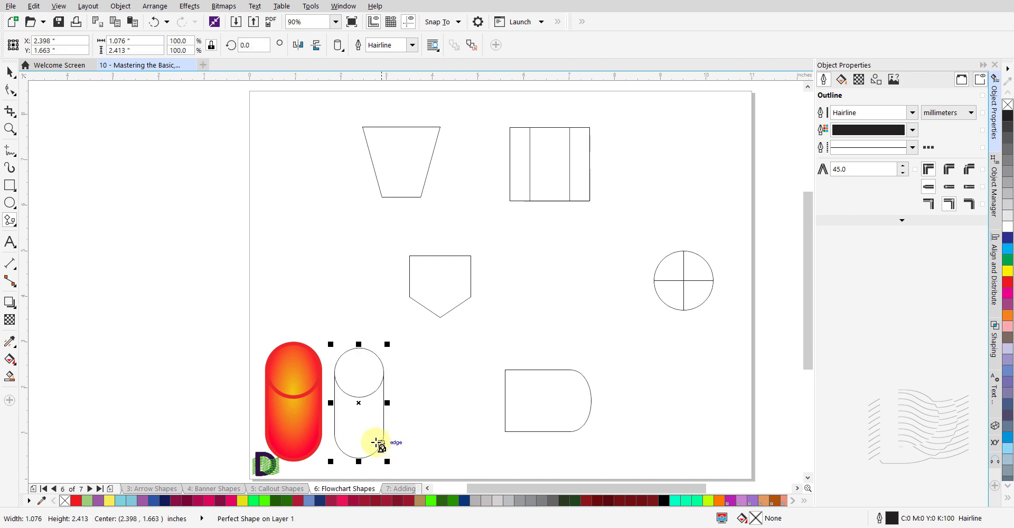
# - Copy the red-orange cylinder's fountain fill and 2.0 mm red outline to the new cylinder with the Attributes Eyedropper, leaving nothing selected
pyautogui.click(286, 411)
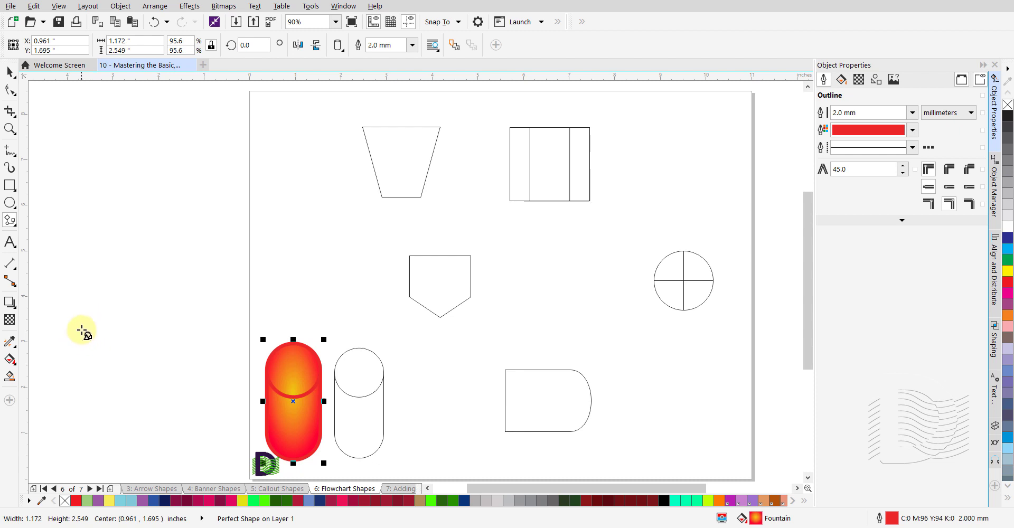
pyautogui.click(10, 343)
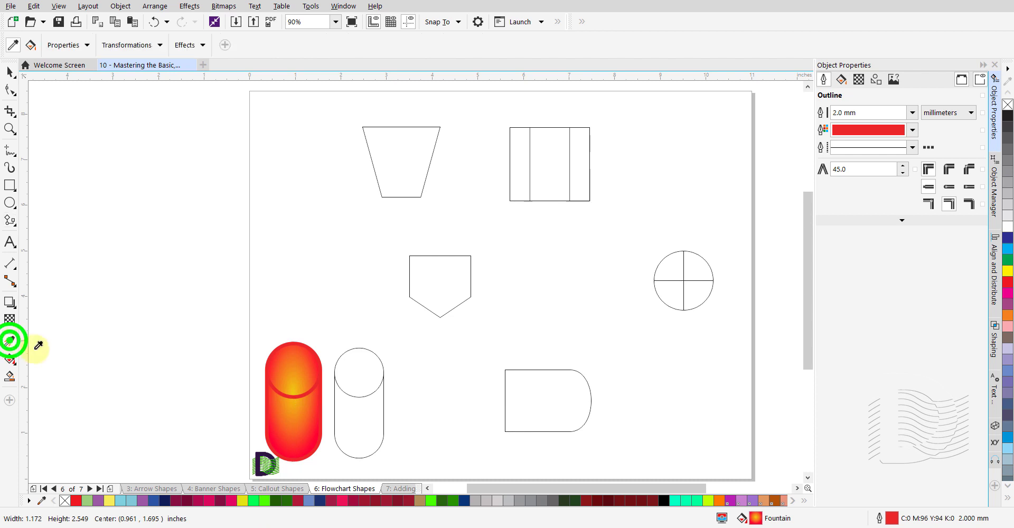
pyautogui.click(297, 403)
pyautogui.click(345, 395)
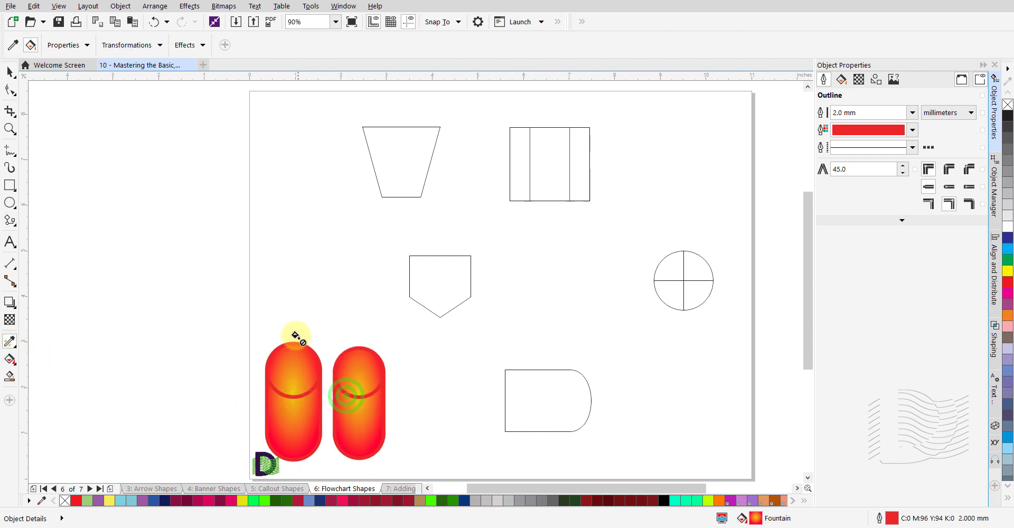
pyautogui.click(10, 71)
pyautogui.click(153, 198)
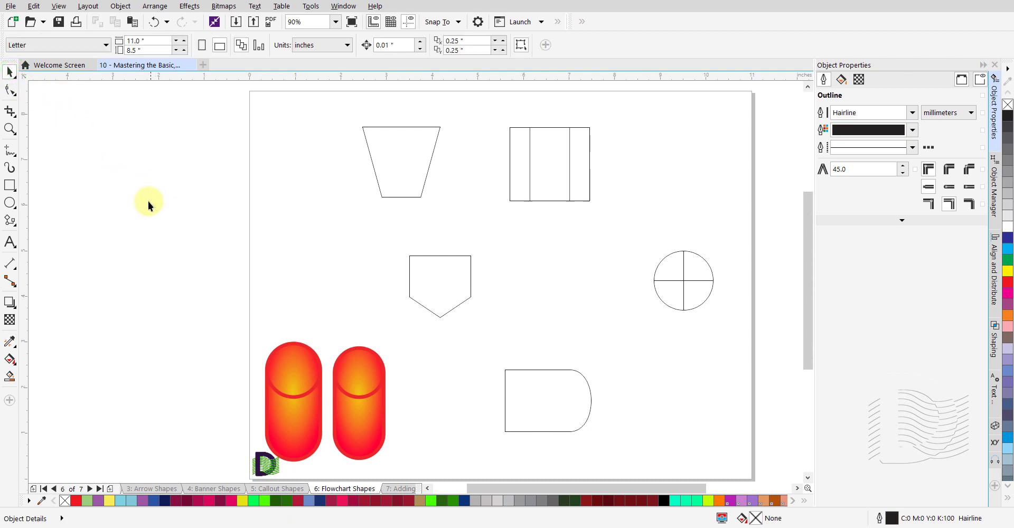
# - Connect the trapezoid's right anchor to the divided rectangle's left anchor with a straight hairline connector
pyautogui.click(10, 281)
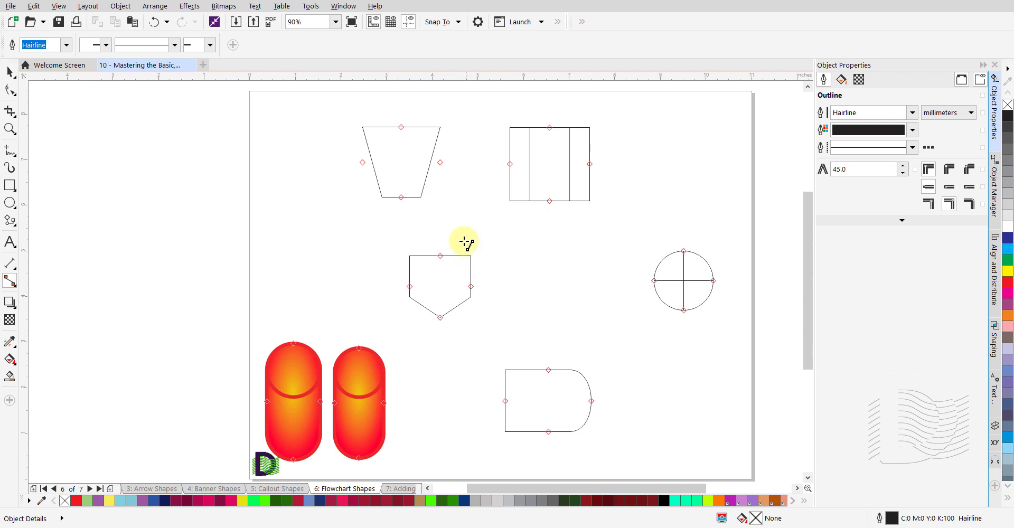
pyautogui.click(440, 164)
pyautogui.moveTo(441, 163); pyautogui.dragTo(510, 166)
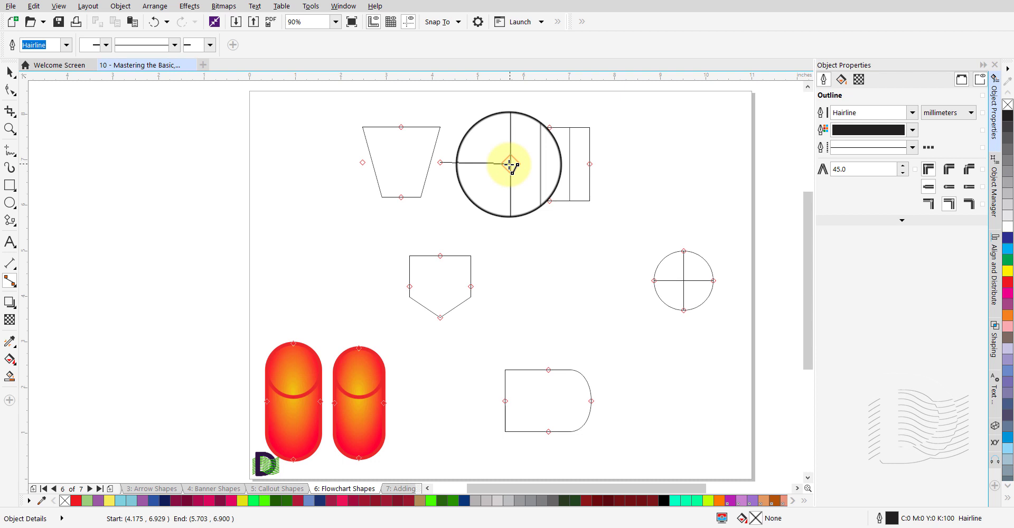
pyautogui.moveTo(510, 164)
pyautogui.mouseDown()
pyautogui.moveTo(503, 177)
pyautogui.moveTo(510, 164)
pyautogui.mouseUp()
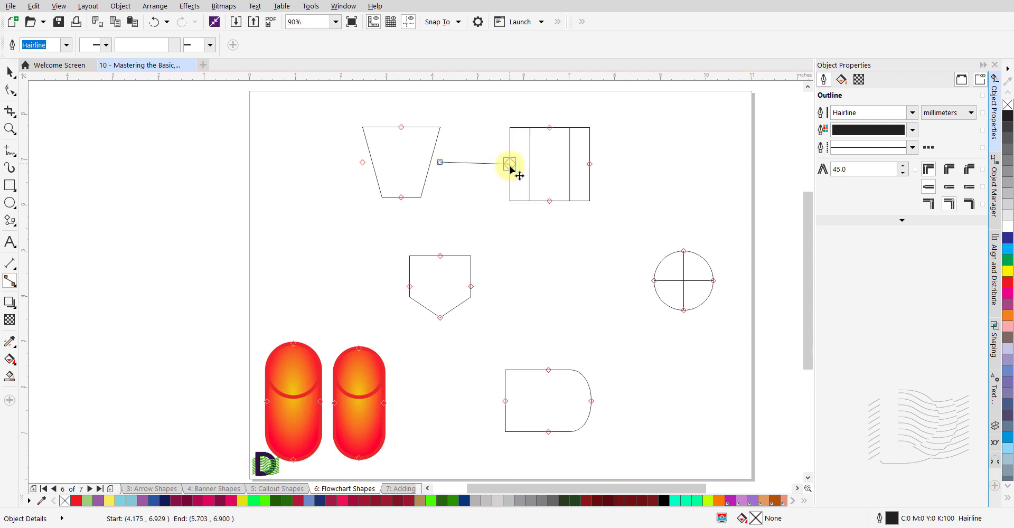
# - Connect the divided rectangle's bottom anchor to the pentagon's top anchor with a right-angle hairline connector, leaving nothing selected
pyautogui.click(492, 200)
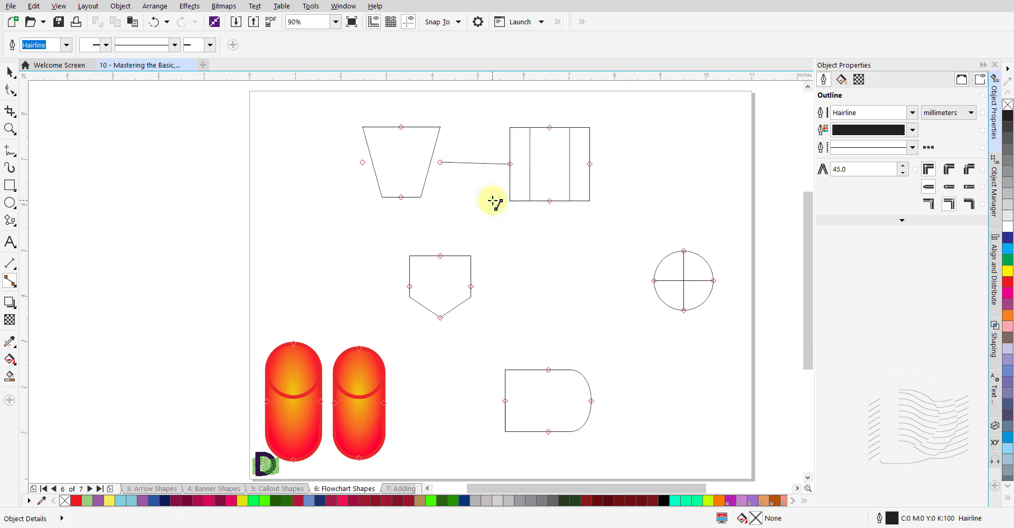
pyautogui.click(15, 288)
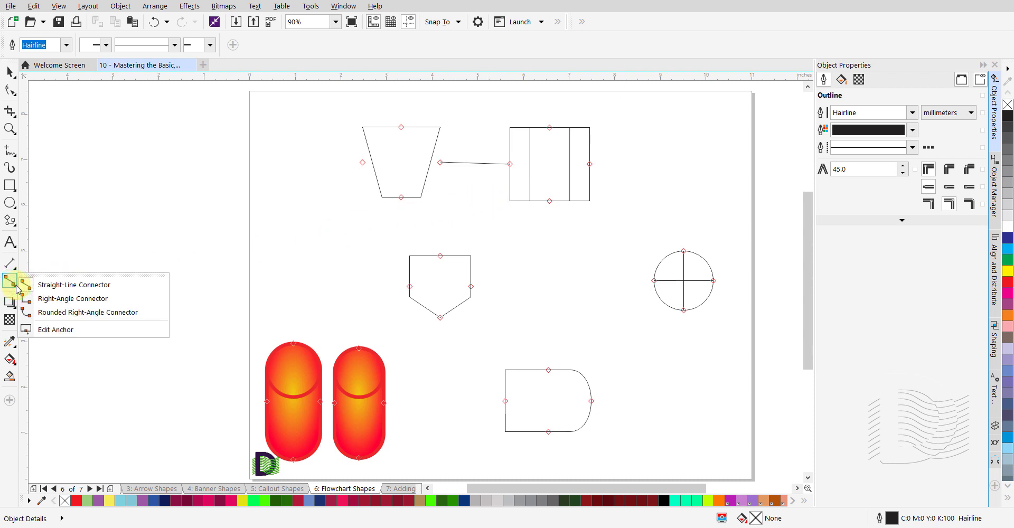
pyautogui.click(121, 301)
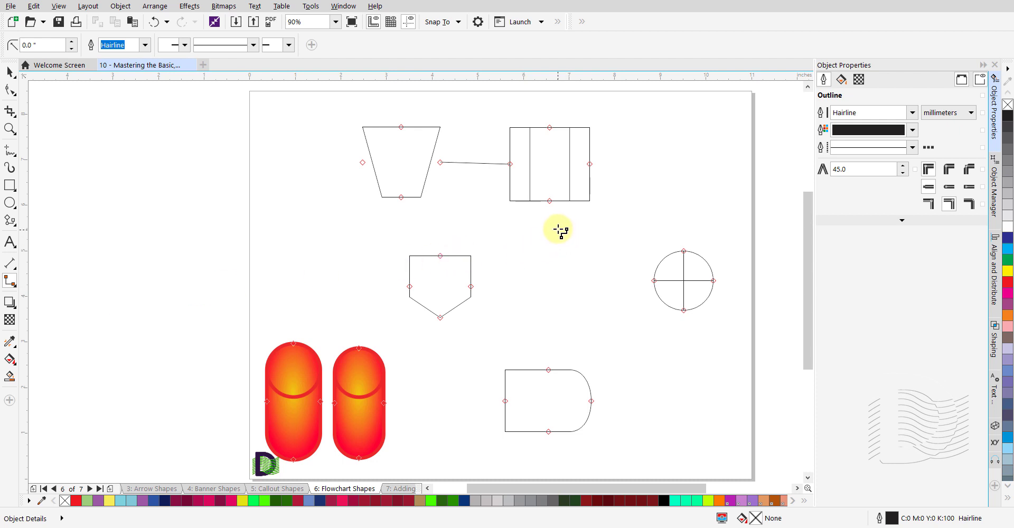
pyautogui.click(549, 201)
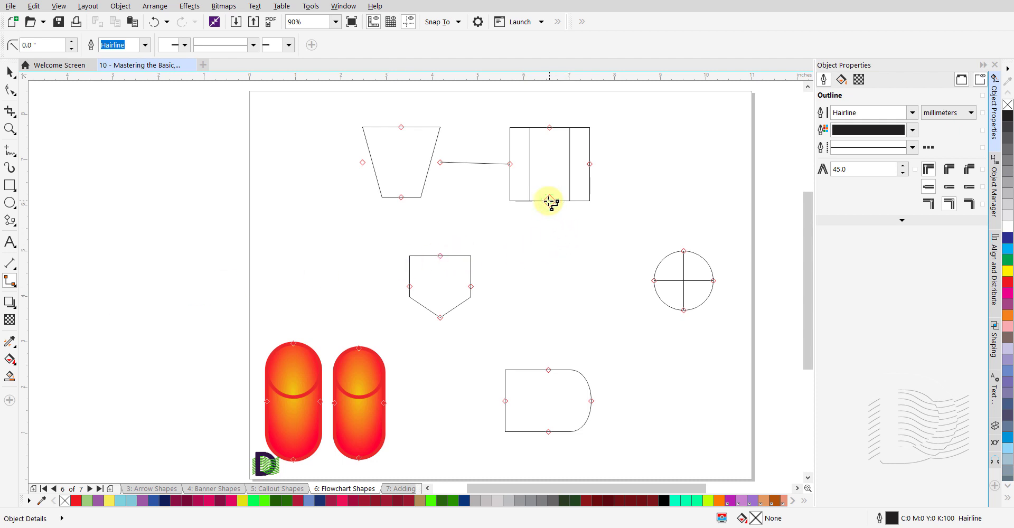
pyautogui.moveTo(549, 201); pyautogui.dragTo(442, 256)
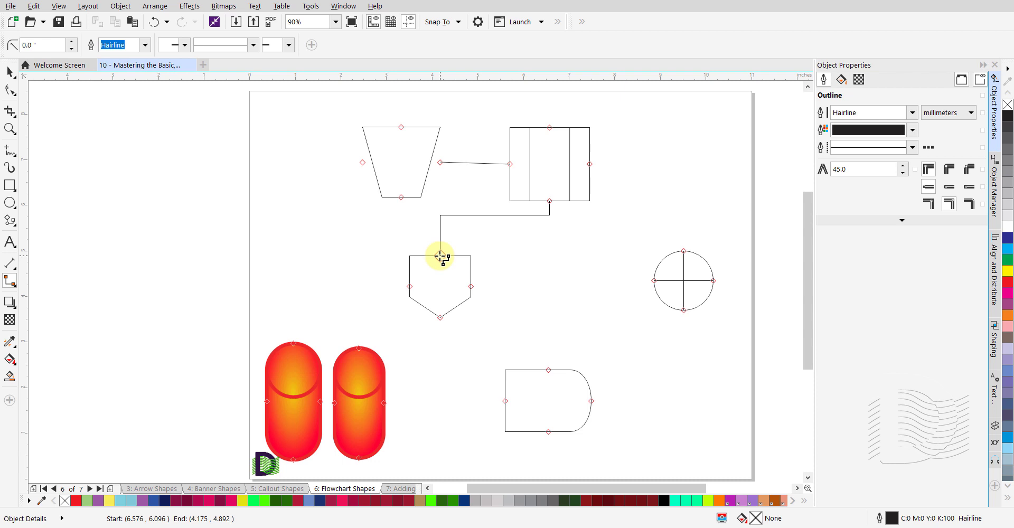
pyautogui.moveTo(440, 256); pyautogui.dragTo(440, 257)
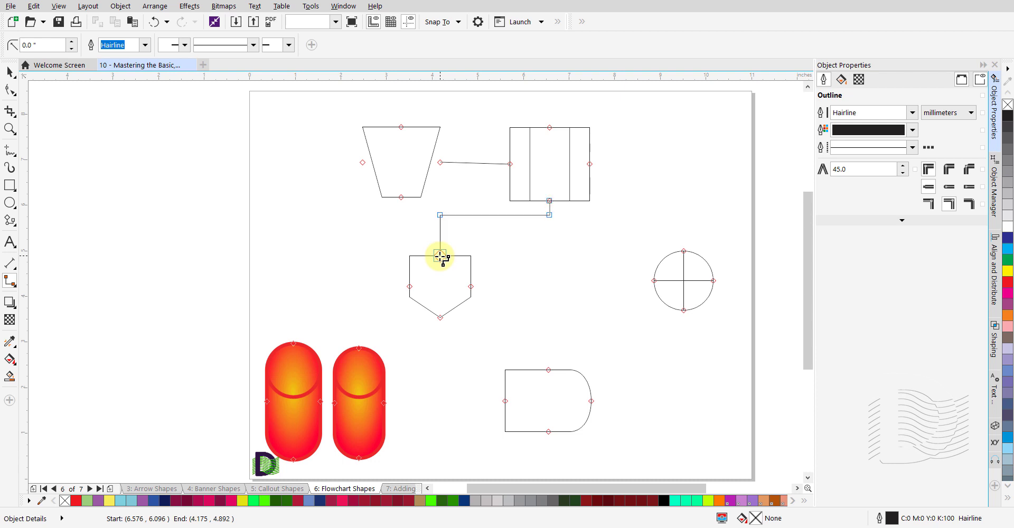
pyautogui.click(501, 246)
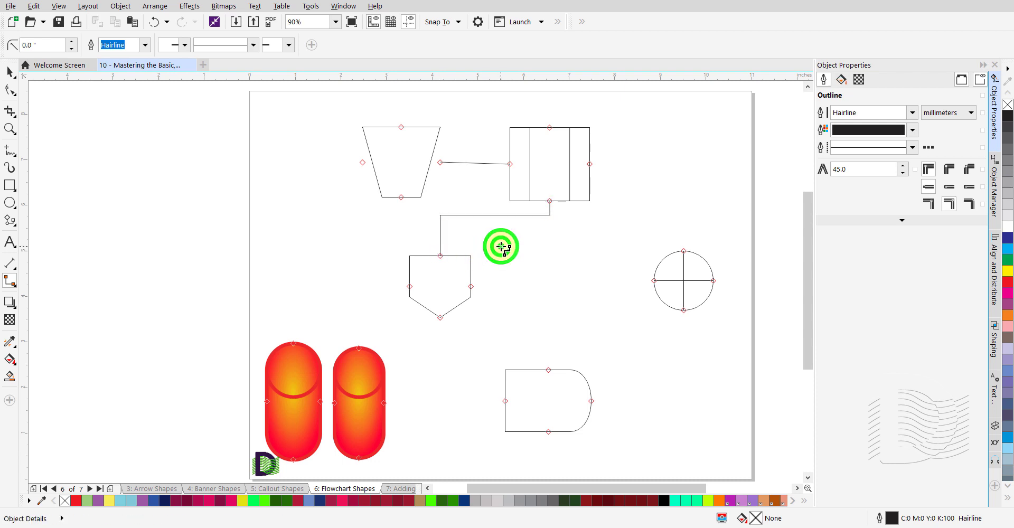
# - Connect the divided rectangle's right anchor to the crossed circle's top anchor with a rounded right-angle connector
pyautogui.click(17, 288)
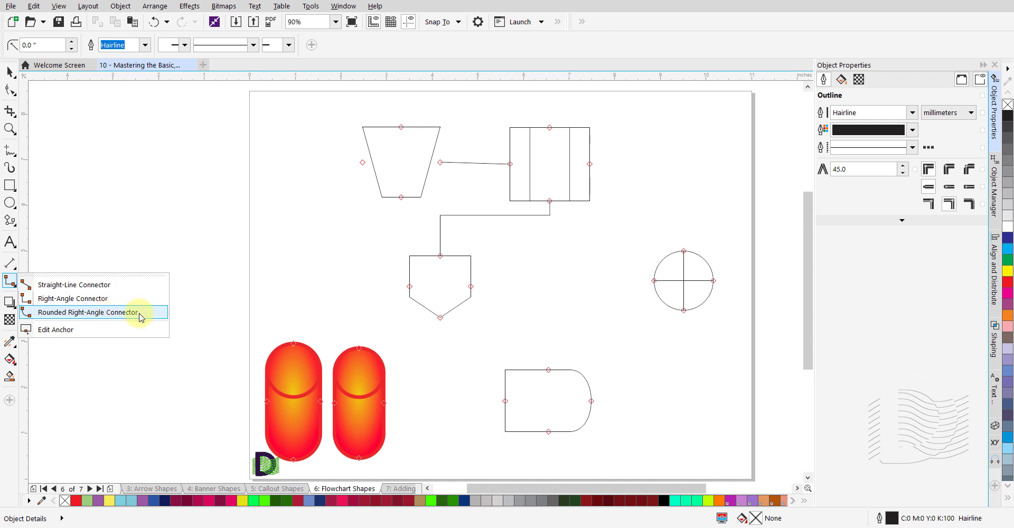
pyautogui.click(129, 312)
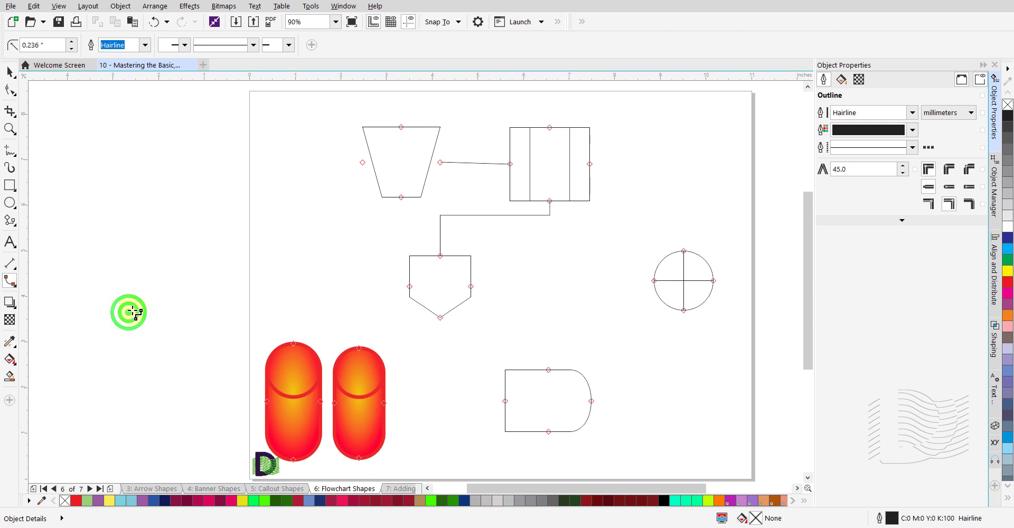
pyautogui.click(590, 165)
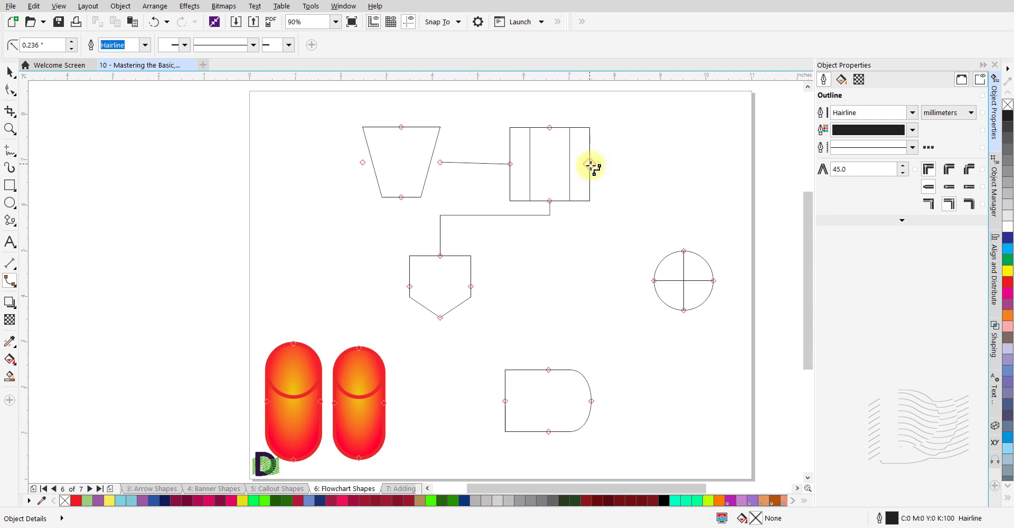
pyautogui.moveTo(591, 165); pyautogui.dragTo(683, 251)
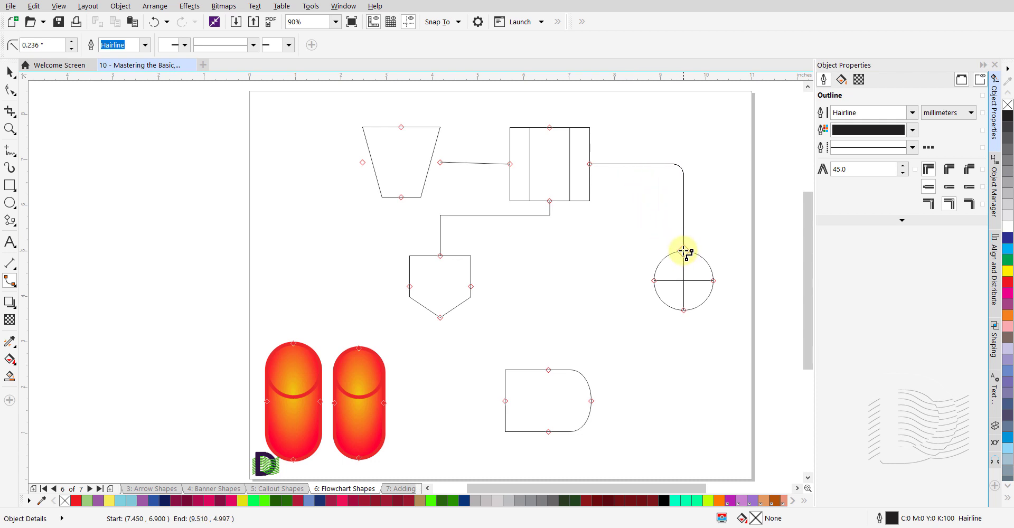
pyautogui.moveTo(683, 250); pyautogui.dragTo(683, 250)
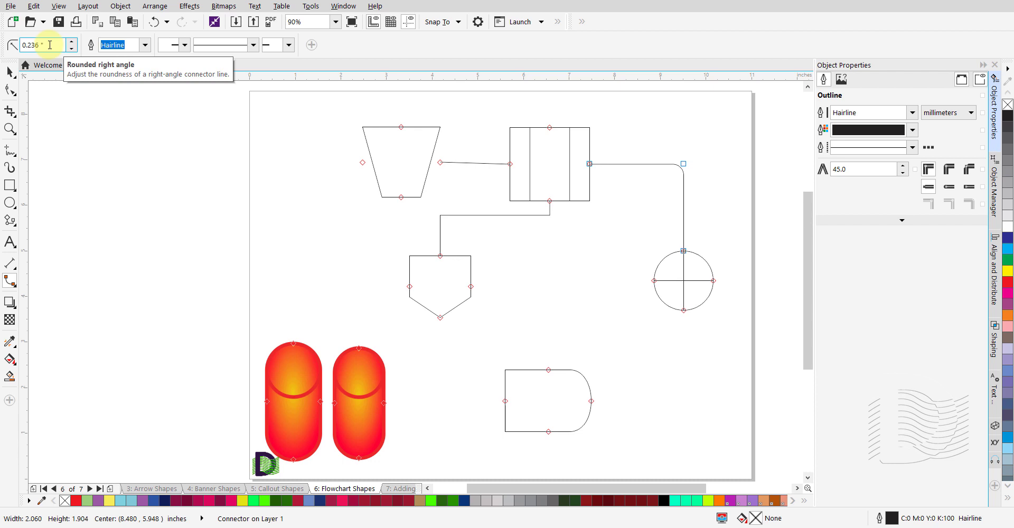
# - Set the roundness of the connector between the divided rectangle and the crossed circle to 0.5 inches
pyautogui.click(50, 45)
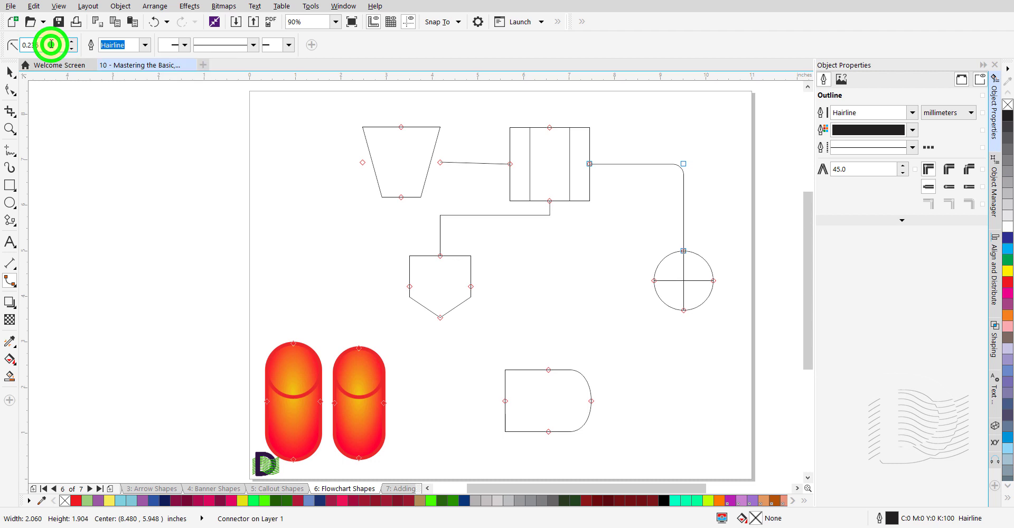
pyautogui.doubleClick(50, 45)
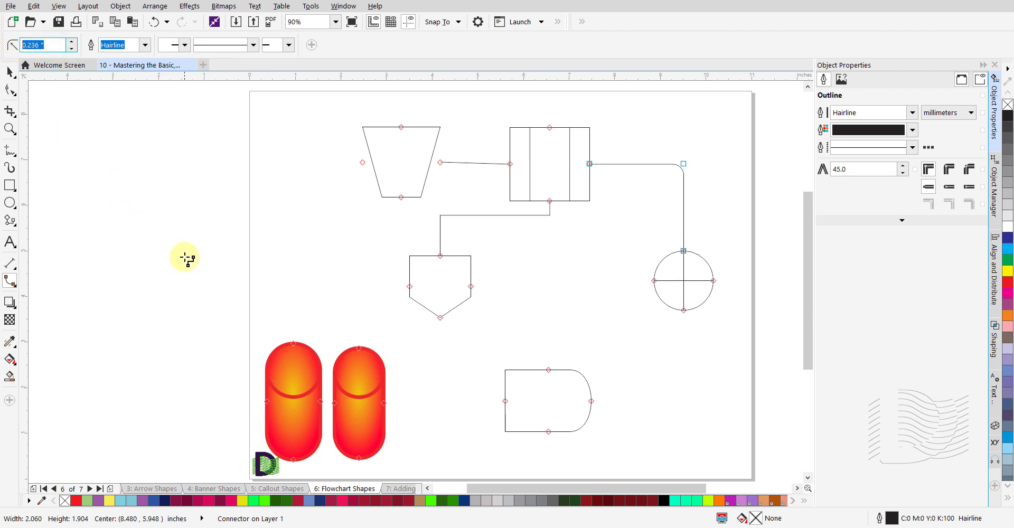
pyautogui.write('0.5')
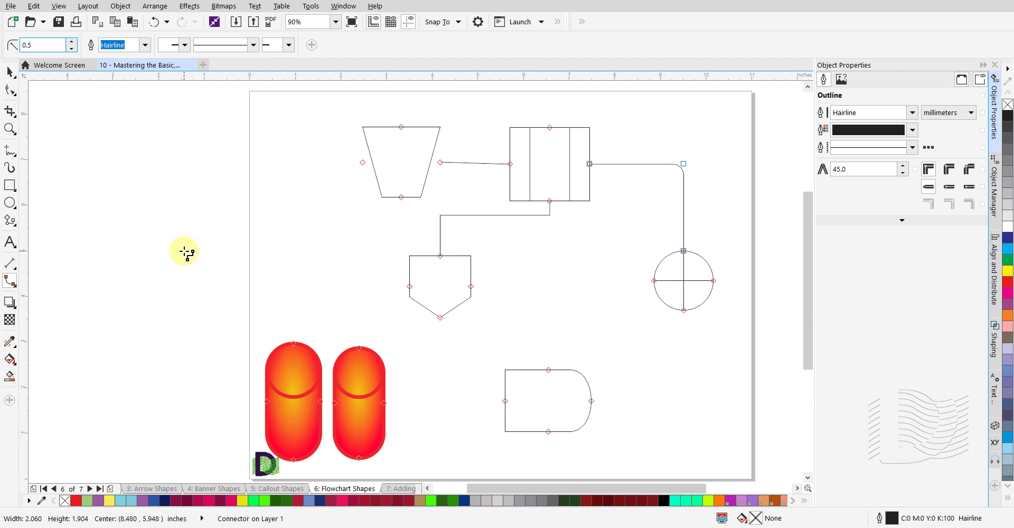
pyautogui.press('Return')
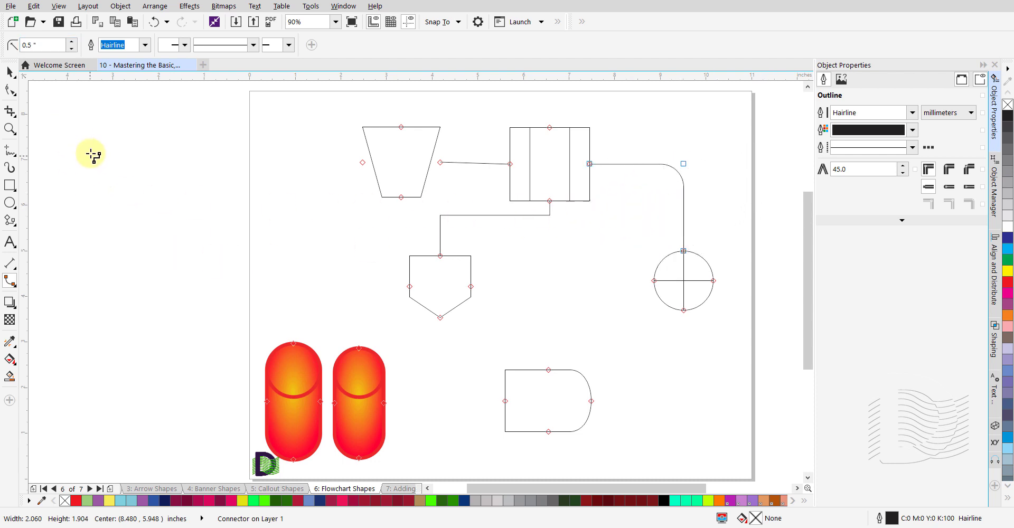
# - Square the corner of the connector to the crossed circle by setting its roundness to 0, and deselect it
pyautogui.doubleClick(47, 44)
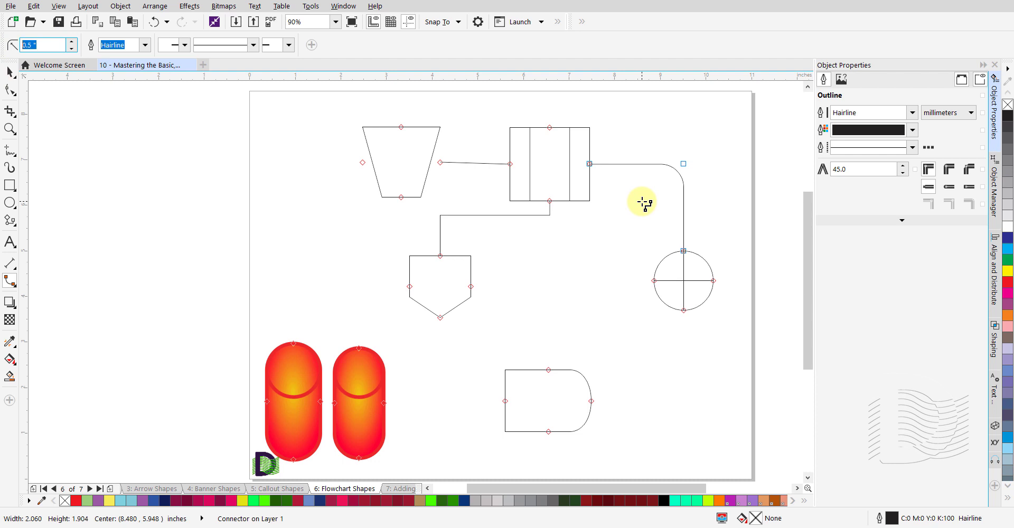
pyautogui.write('0')
pyautogui.press('Return')
pyautogui.click(692, 181)
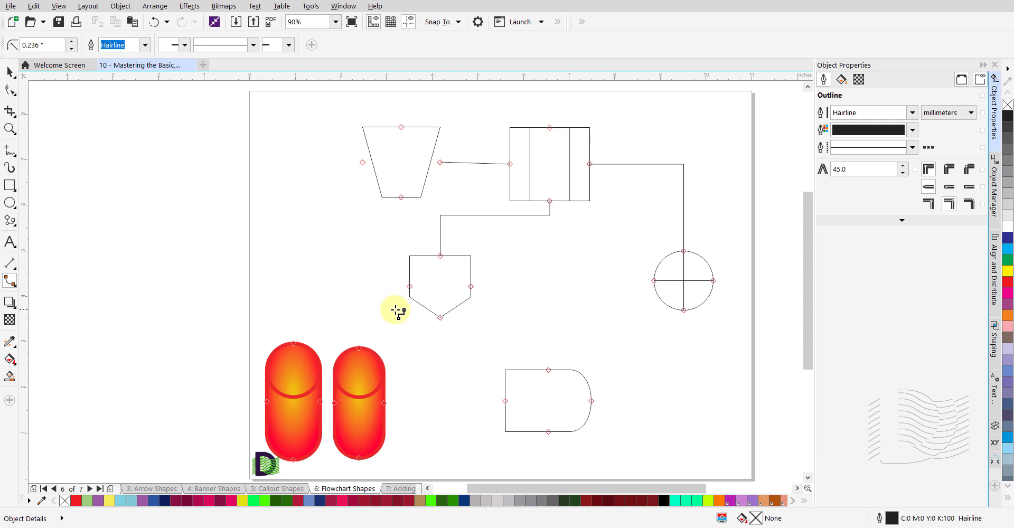
# - Connect the pentagon's left anchor to the top anchor of the narrower red-orange cylinder with a rounded right-angle connector
pyautogui.click(409, 286)
pyautogui.moveTo(409, 286)
pyautogui.mouseDown()
pyautogui.moveTo(380, 306)
pyautogui.moveTo(361, 350)
pyautogui.mouseUp()
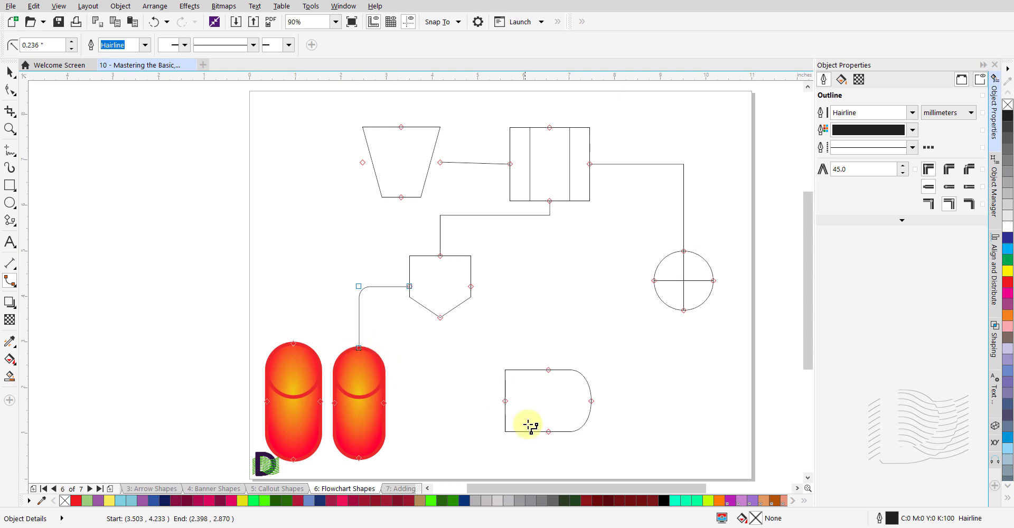
# - Link the D-shape's left anchor to the pentagon's bottom point and its right anchor to the crossed circle's bottom with rounded right-angle connectors
pyautogui.moveTo(442, 316); pyautogui.dragTo(506, 401)
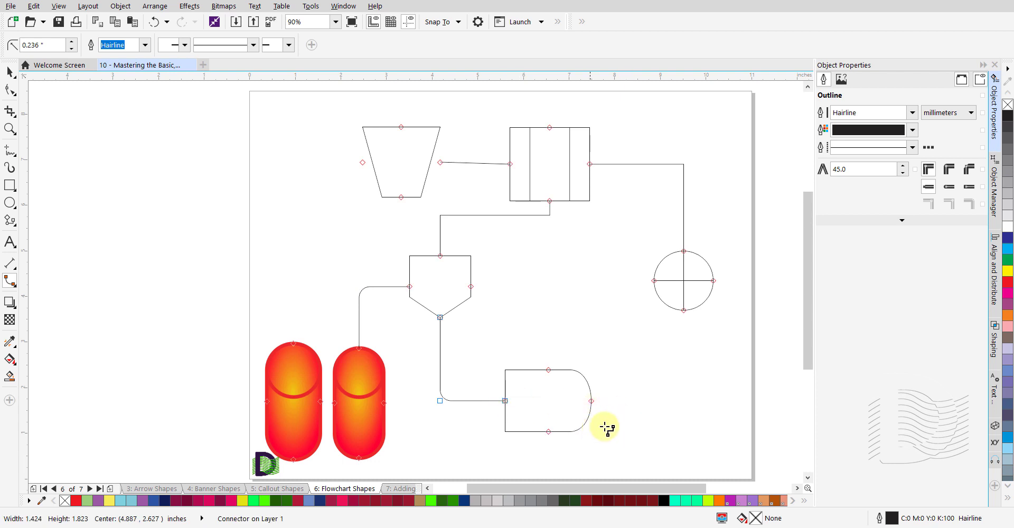
pyautogui.moveTo(591, 401); pyautogui.dragTo(683, 310)
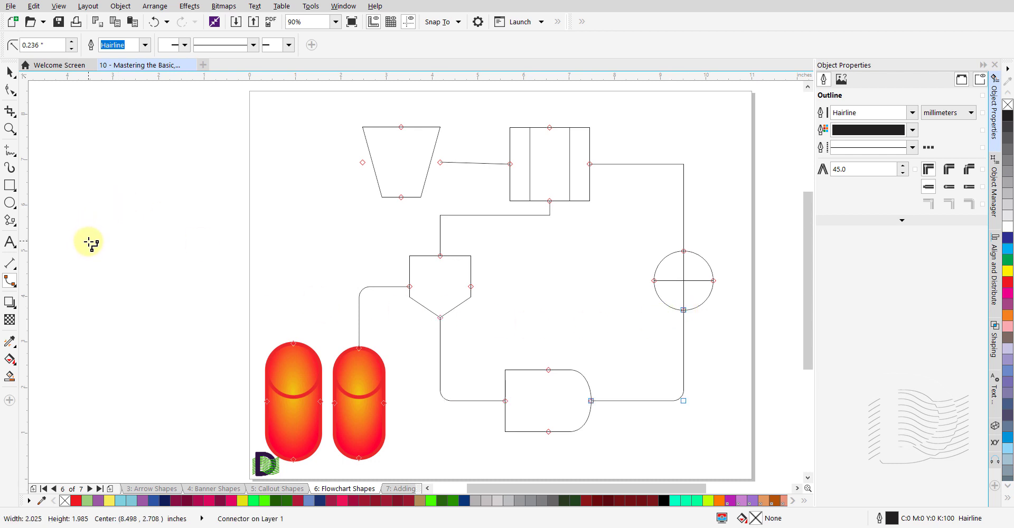
# - Move the trapezoid's right anchor onto its slanted edge at about X 3.95, Y 6.89 inches with Edit Anchor, and deselect the shape
pyautogui.click(15, 288)
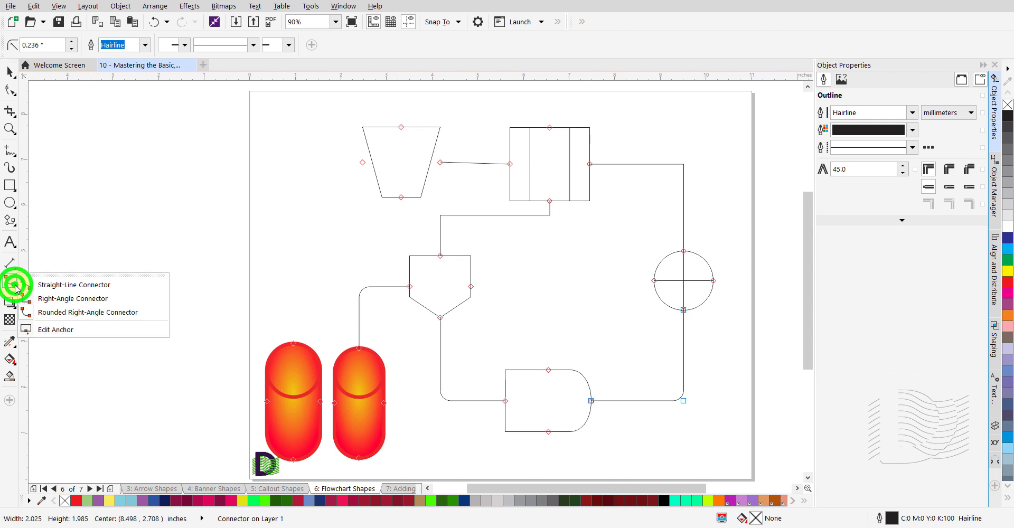
pyautogui.click(79, 330)
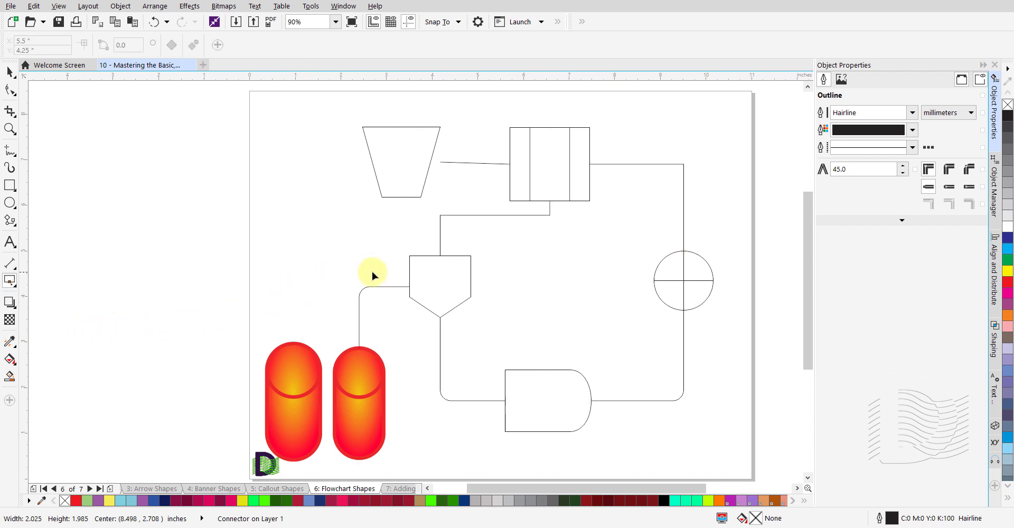
pyautogui.click(419, 195)
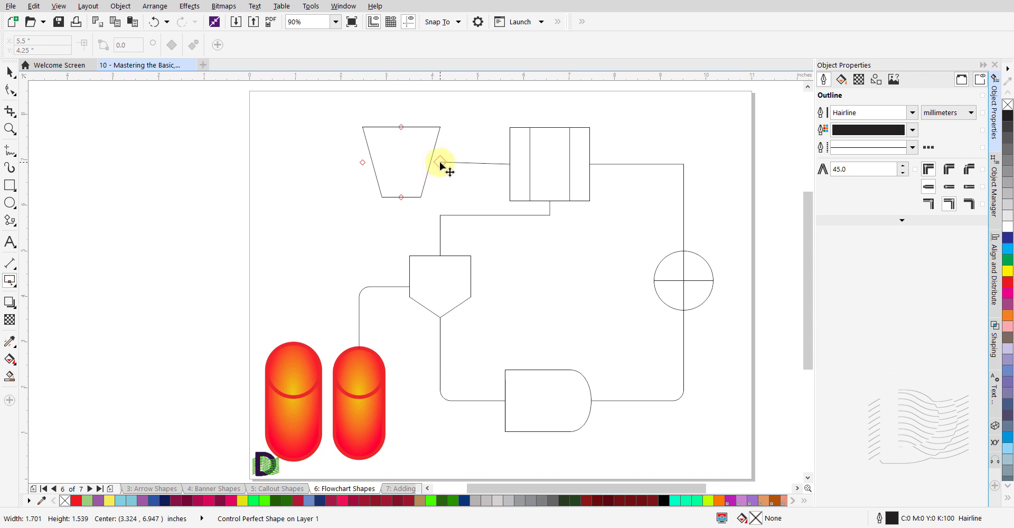
pyautogui.click(440, 163)
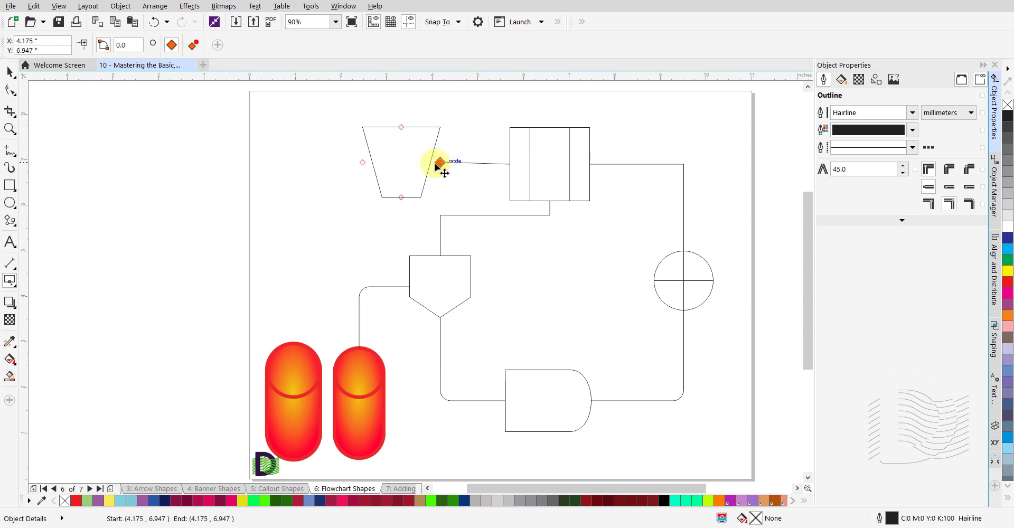
pyautogui.moveTo(439, 163); pyautogui.dragTo(430, 162)
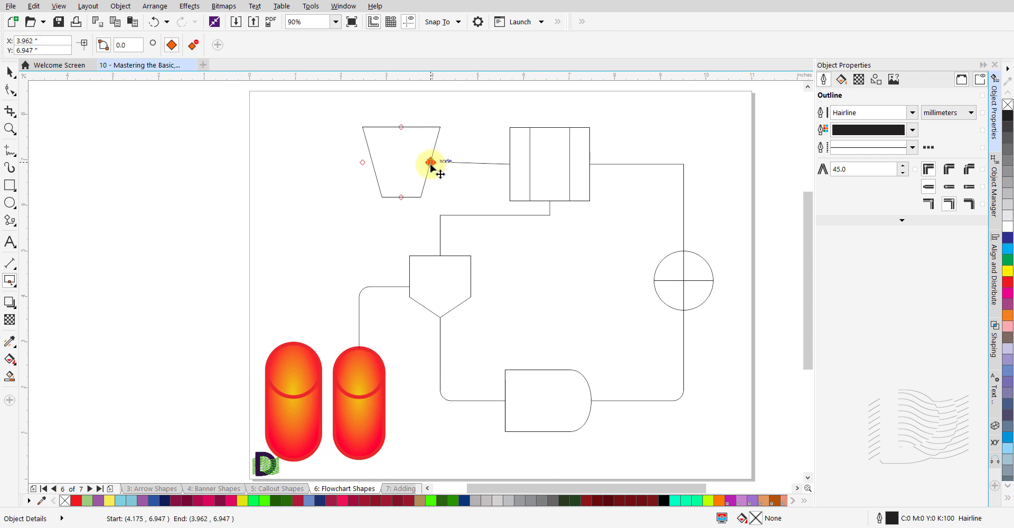
pyautogui.moveTo(430, 164); pyautogui.dragTo(429, 165)
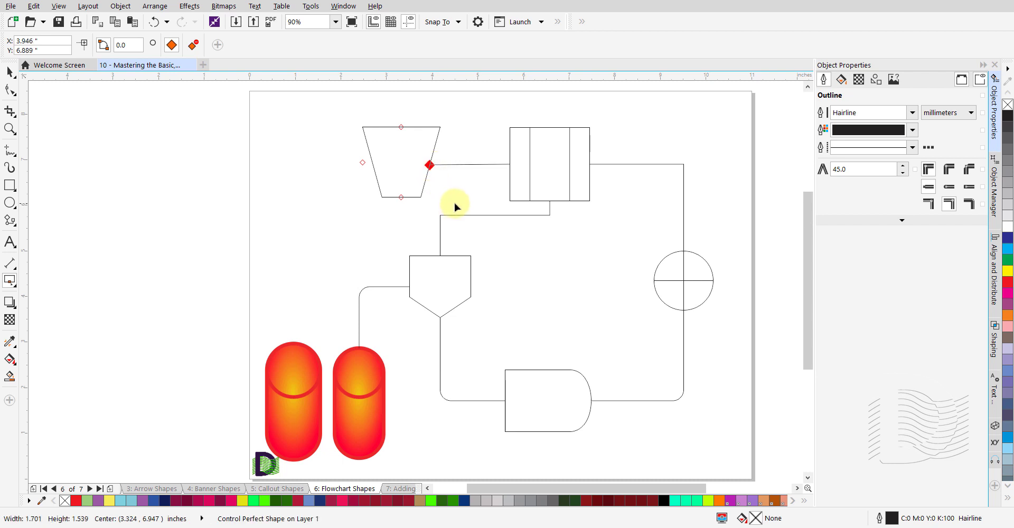
pyautogui.click(454, 201)
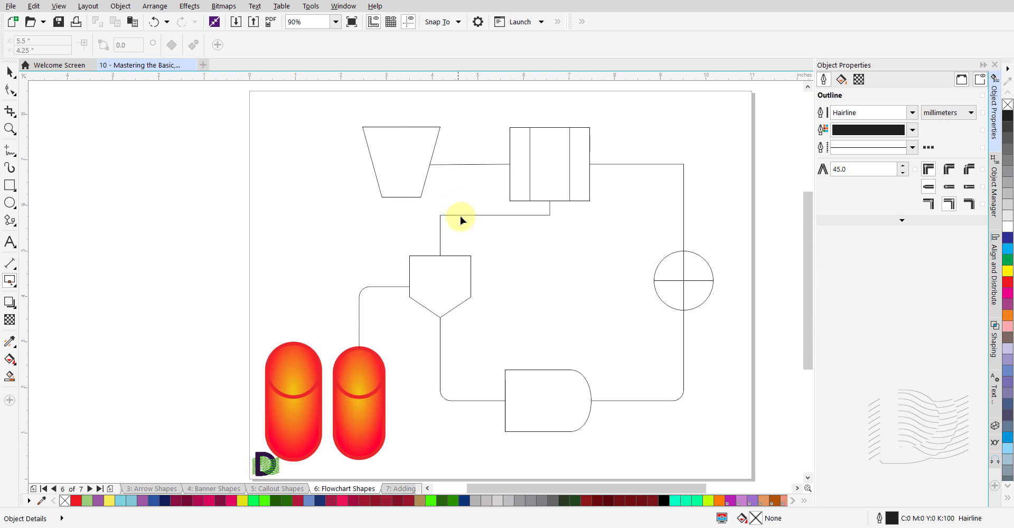
# - Move the D-shape's left anchor to the shape's center, and reposition it outside the shape at about X 3.94, Y 1.06 inches
pyautogui.click(543, 369)
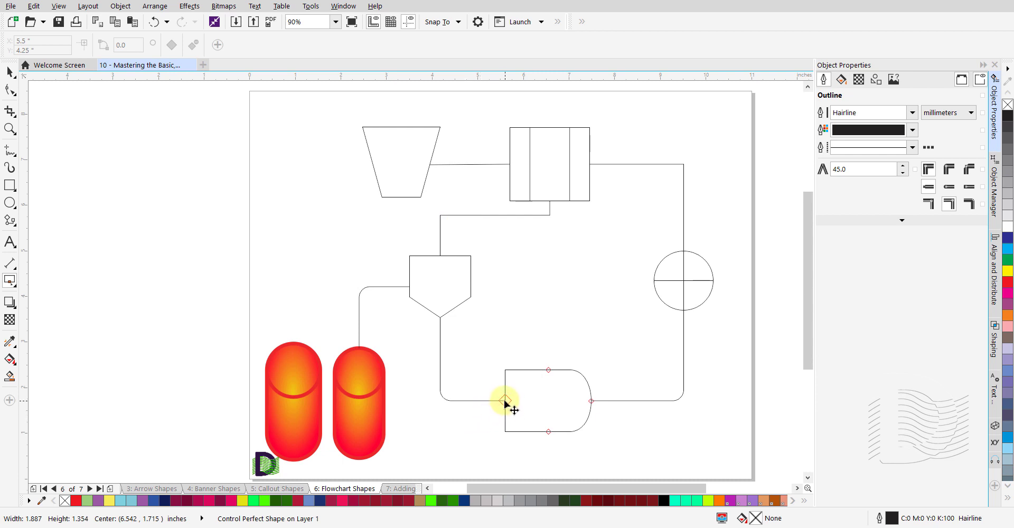
pyautogui.moveTo(505, 400); pyautogui.dragTo(548, 400)
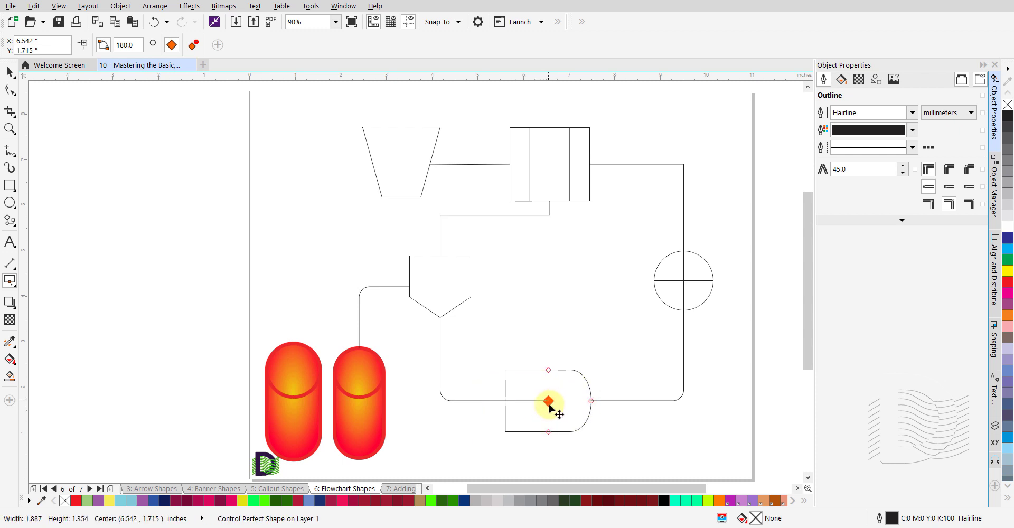
pyautogui.click(567, 432)
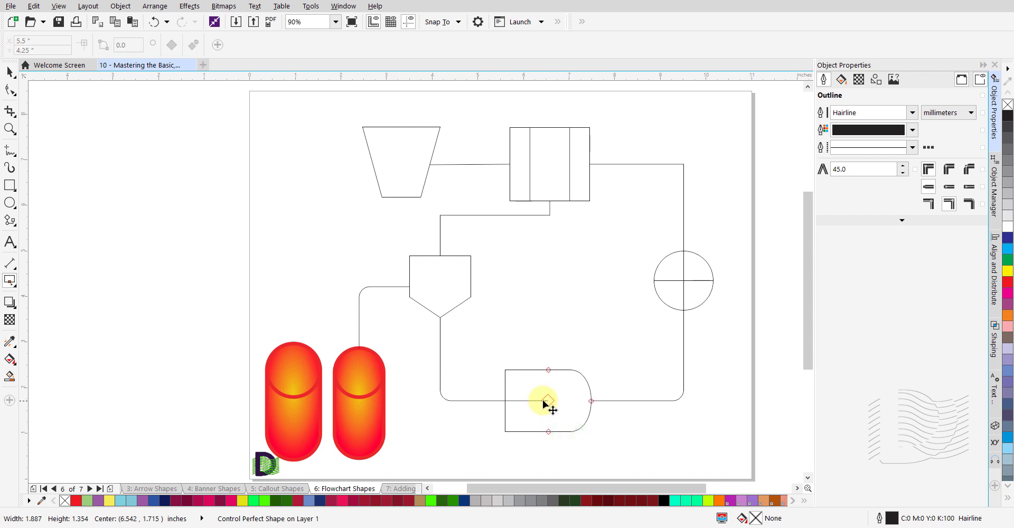
pyautogui.moveTo(544, 401); pyautogui.dragTo(429, 431)
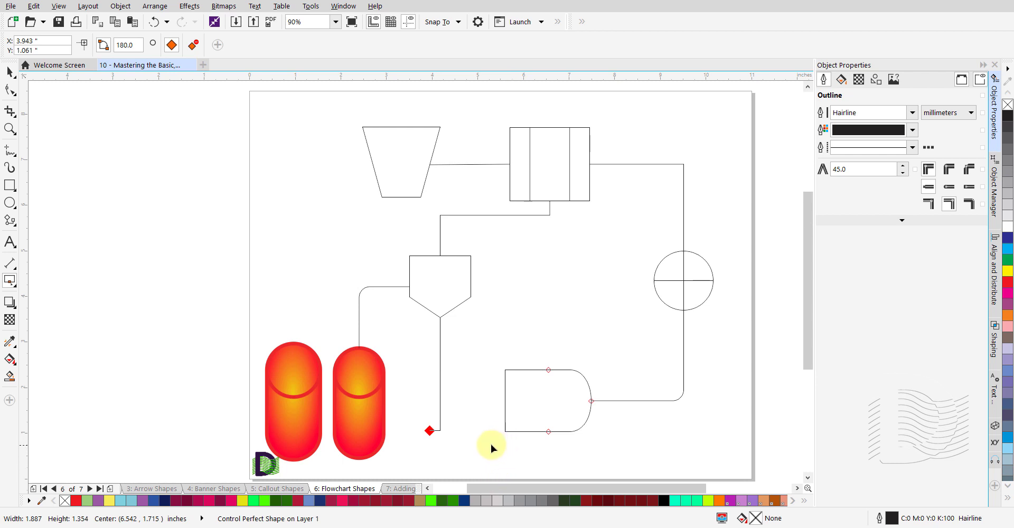
# - Delete the D-shape flowchart shape together with its attached connectors
pyautogui.click(11, 72)
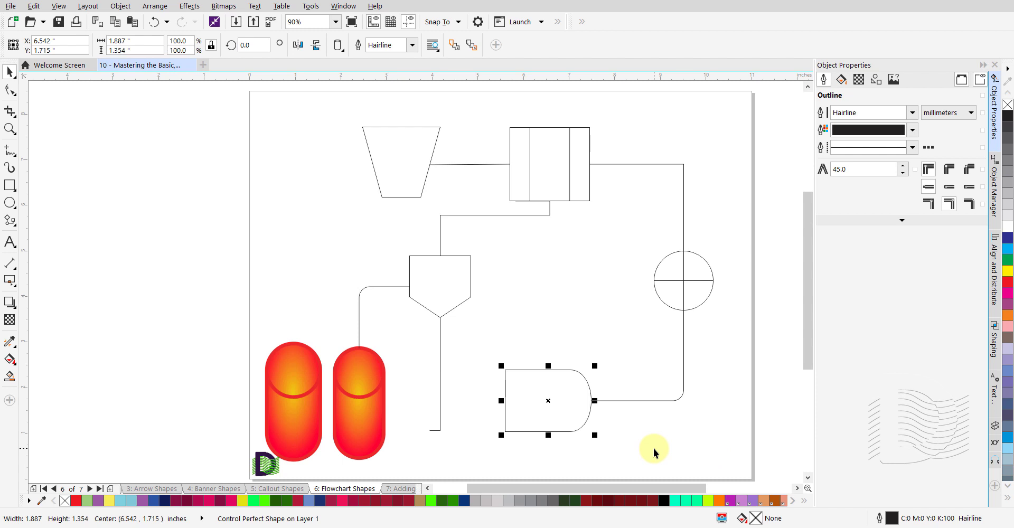
pyautogui.press('Delete')
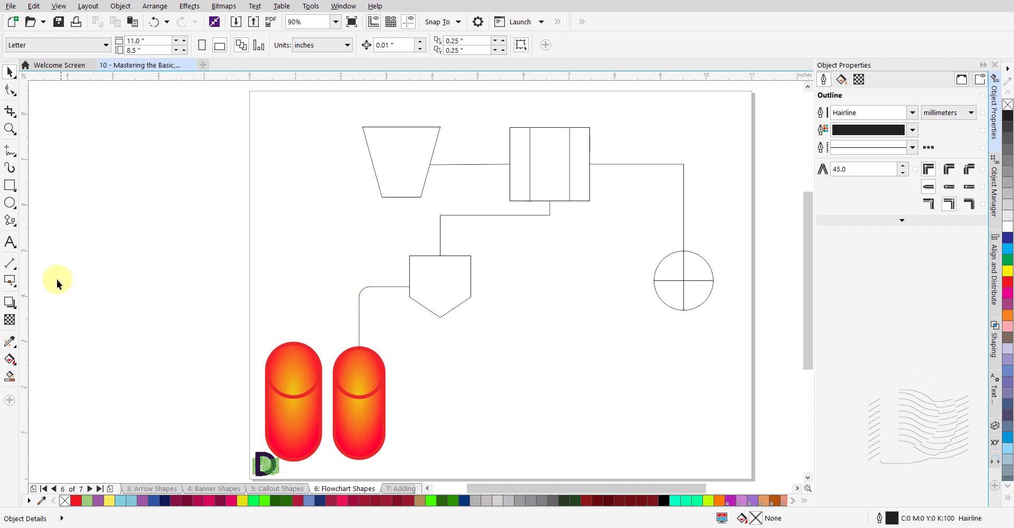
# - Delete the anchor at the bottom of the crossed circle with Edit Anchor, and deselect the shape
pyautogui.click(10, 283)
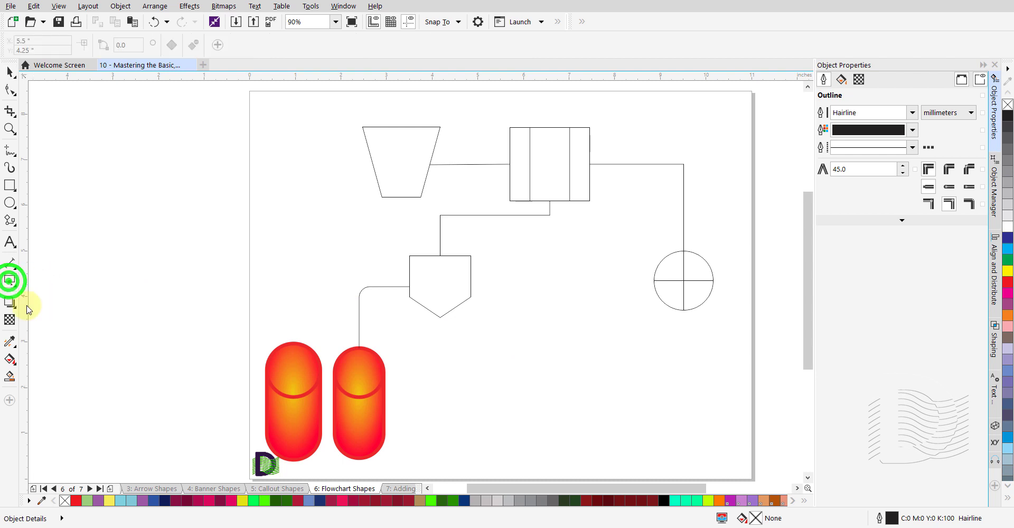
pyautogui.click(695, 306)
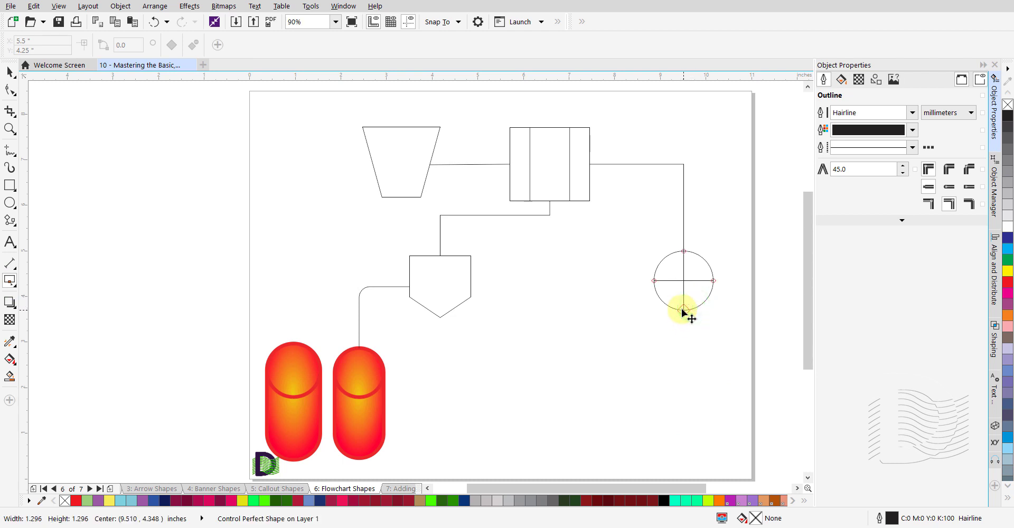
pyautogui.click(682, 310)
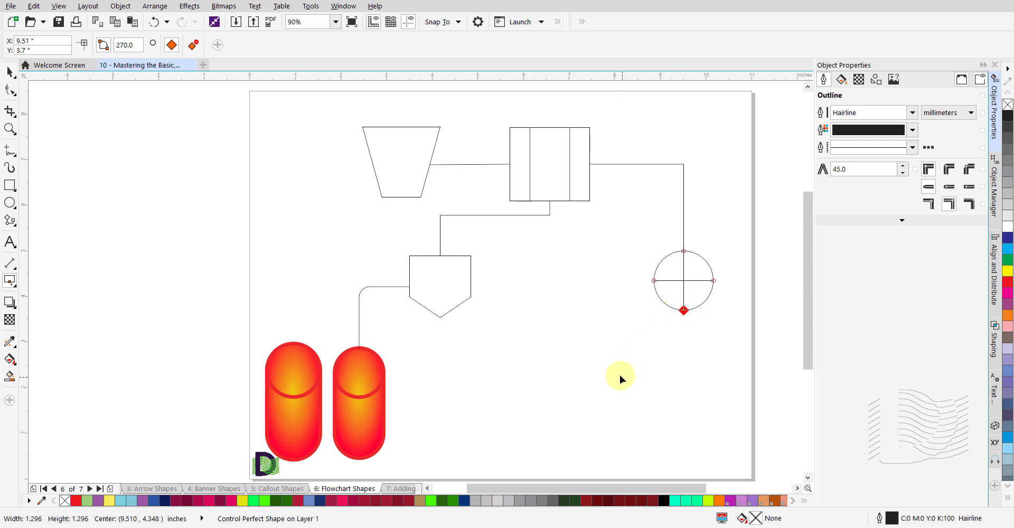
pyautogui.click(194, 47)
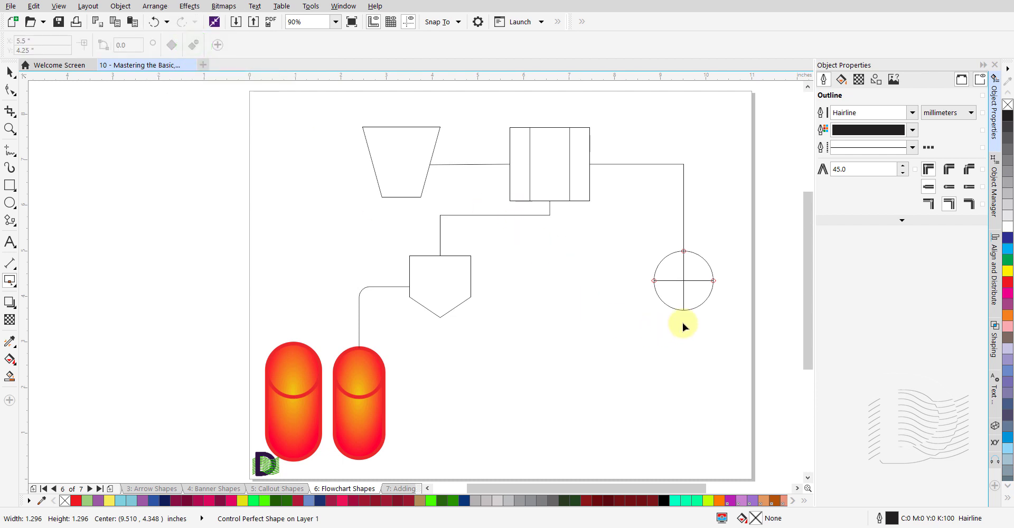
pyautogui.click(536, 303)
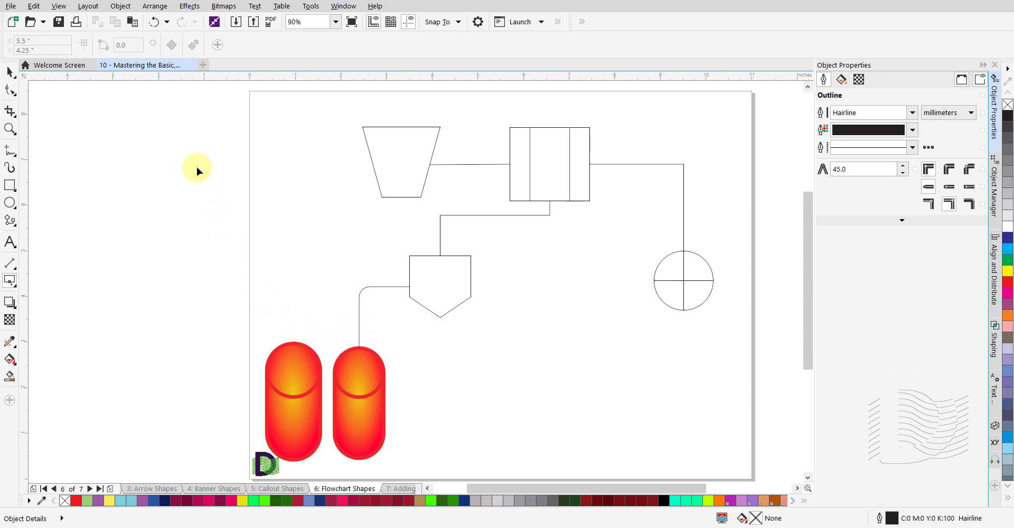
# - Set the outline width of the connector between the trapezoid and the striped rectangle to 0.75 mm
pyautogui.click(9, 72)
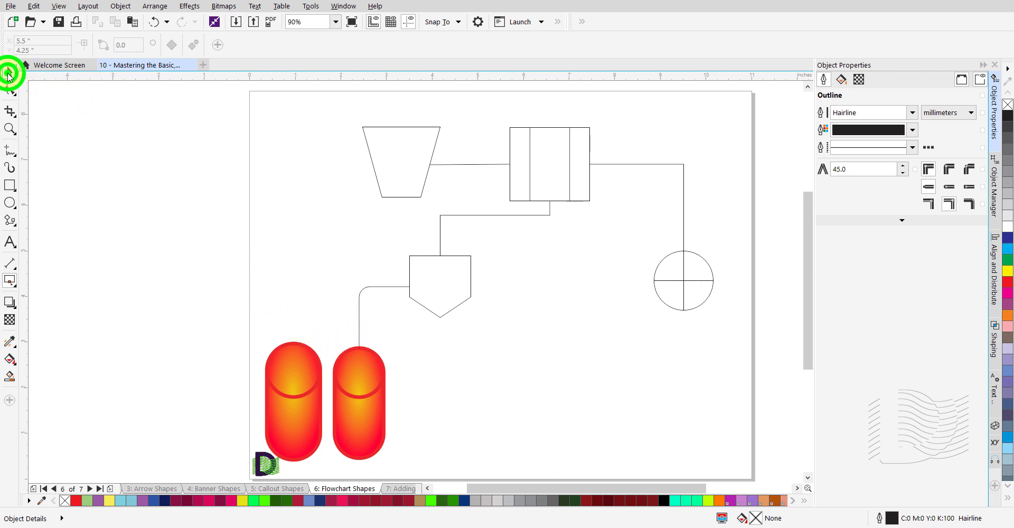
pyautogui.click(465, 165)
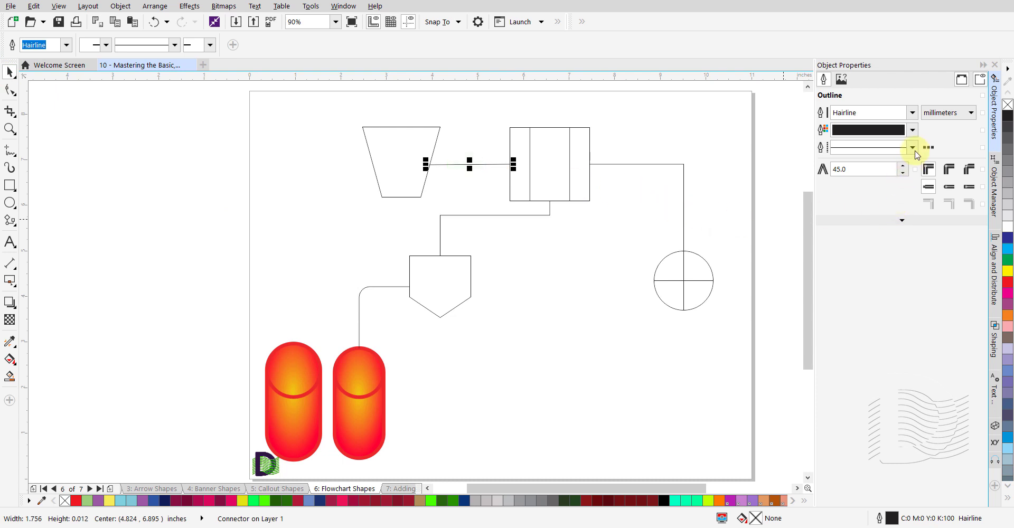
pyautogui.click(912, 113)
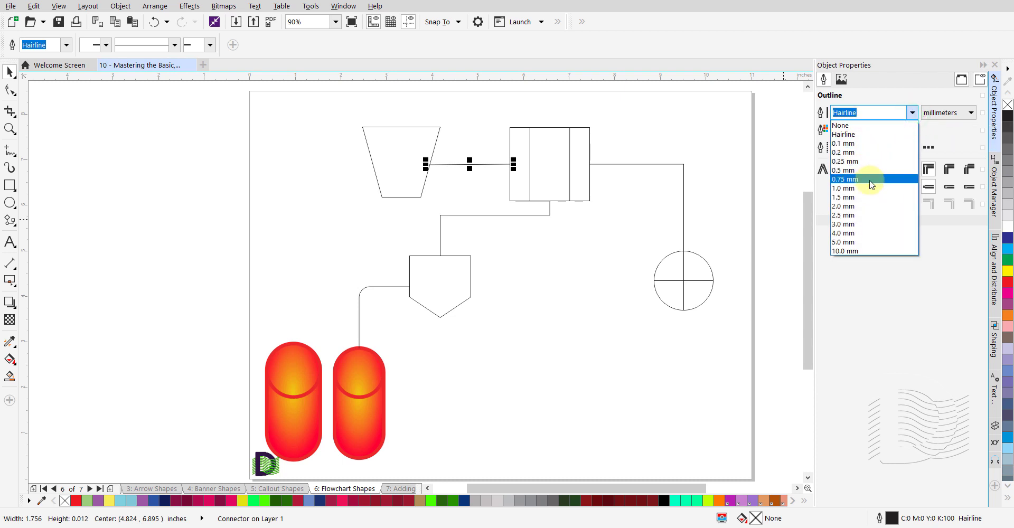
pyautogui.click(870, 179)
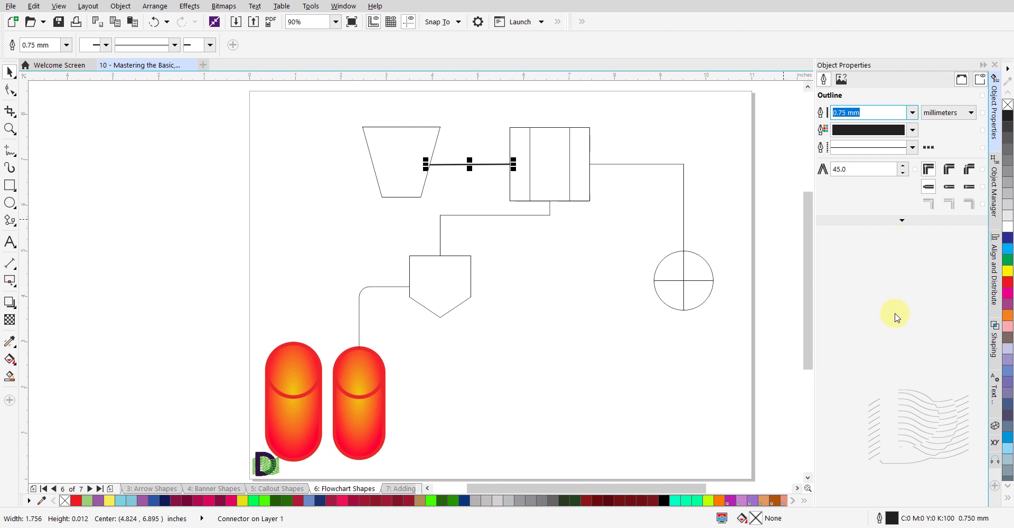
# - Give the selected connector a large solid-circle start arrowhead and a solid pointed end arrowhead
pyautogui.click(902, 222)
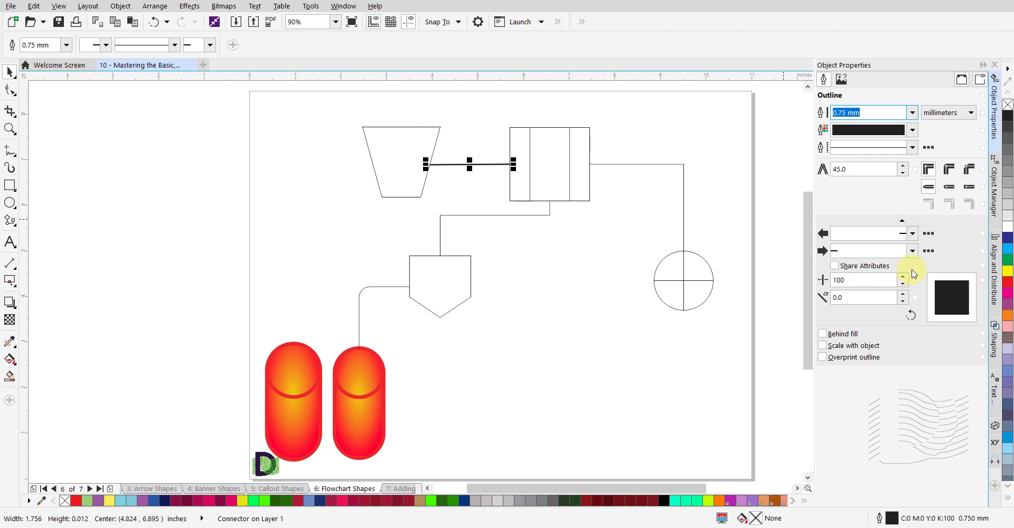
pyautogui.click(912, 234)
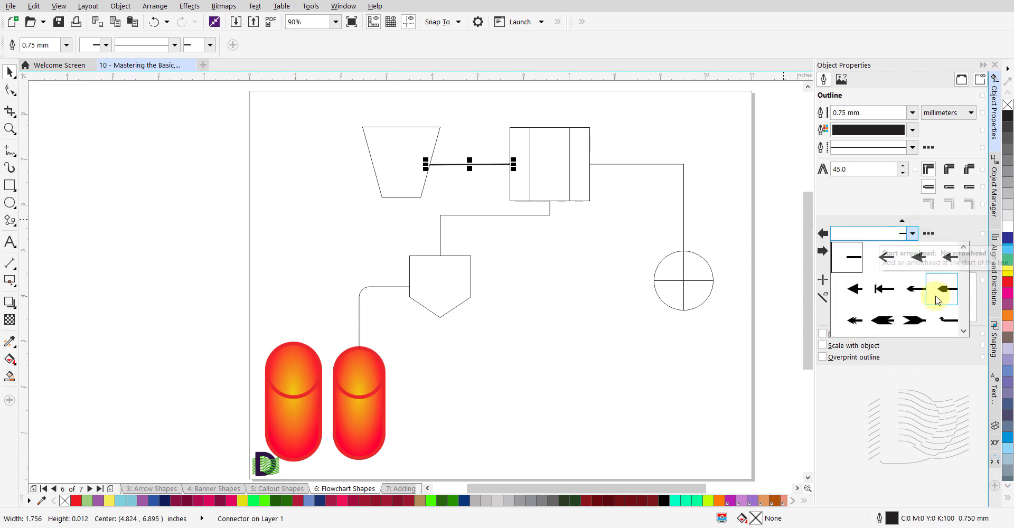
pyautogui.click(963, 318)
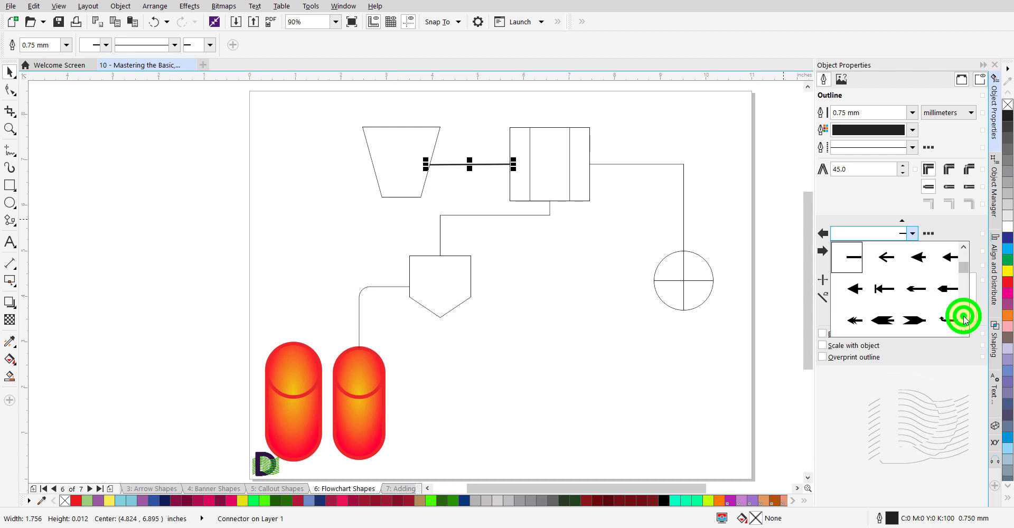
pyautogui.click(964, 318)
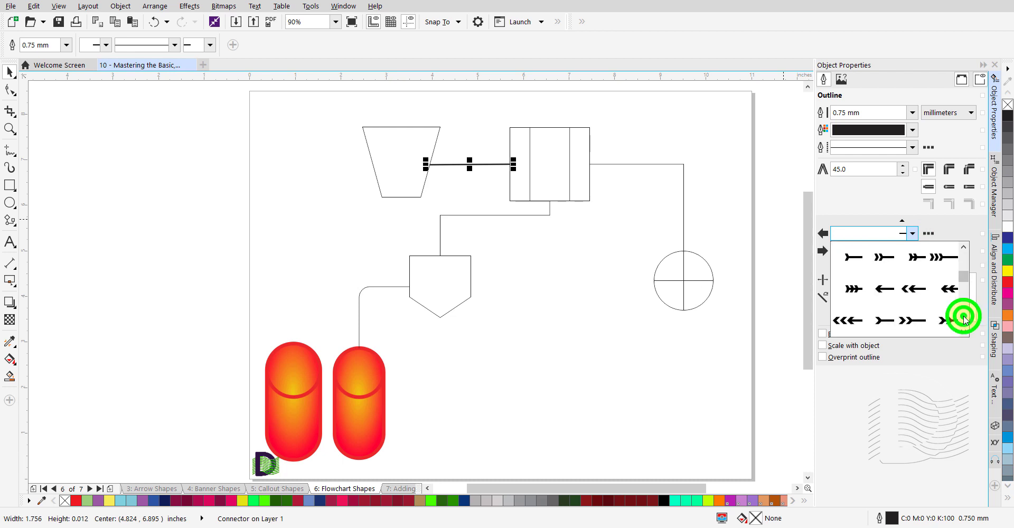
pyautogui.click(963, 319)
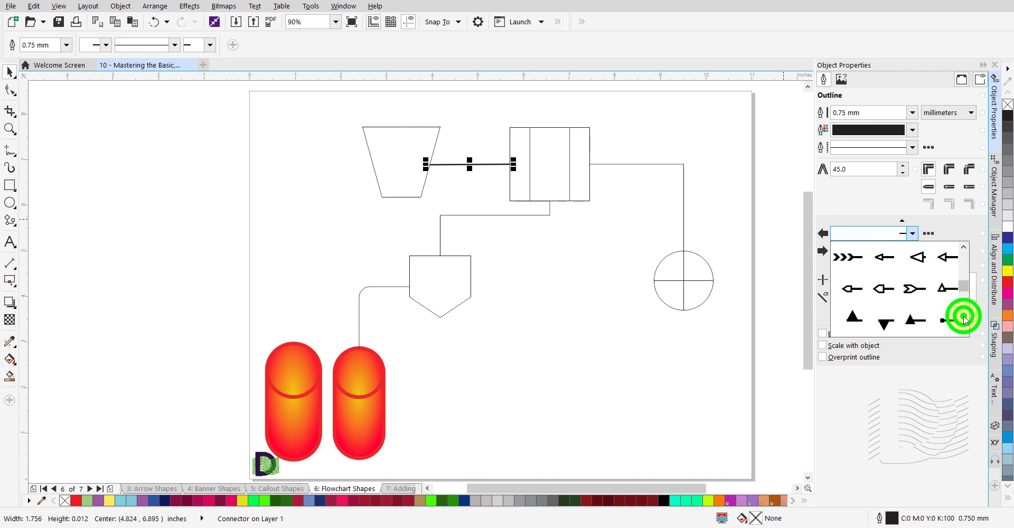
pyautogui.click(963, 318)
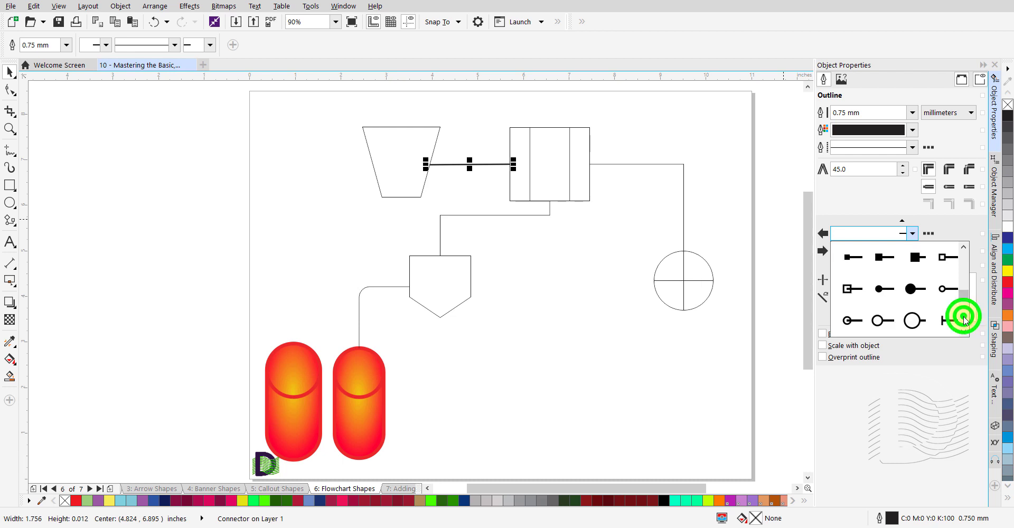
pyautogui.click(910, 291)
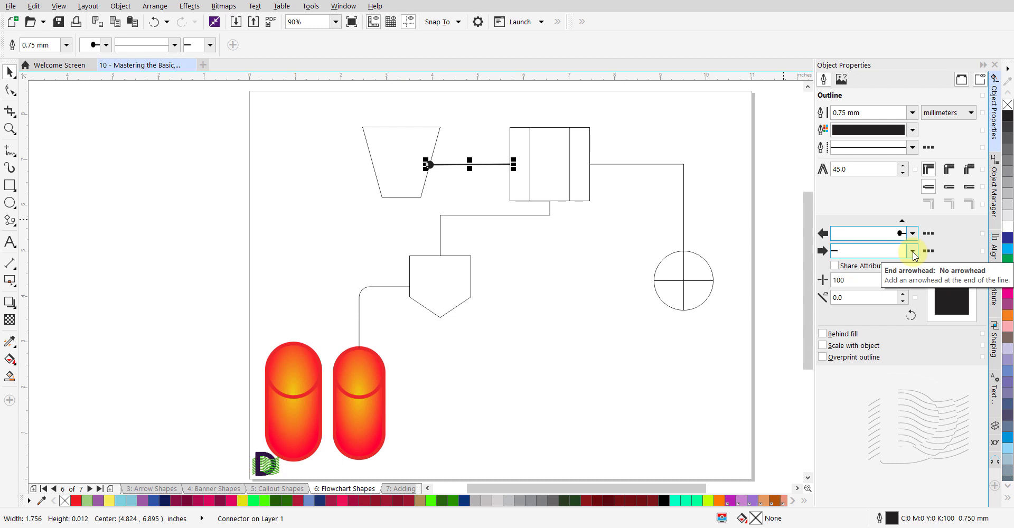
pyautogui.click(912, 252)
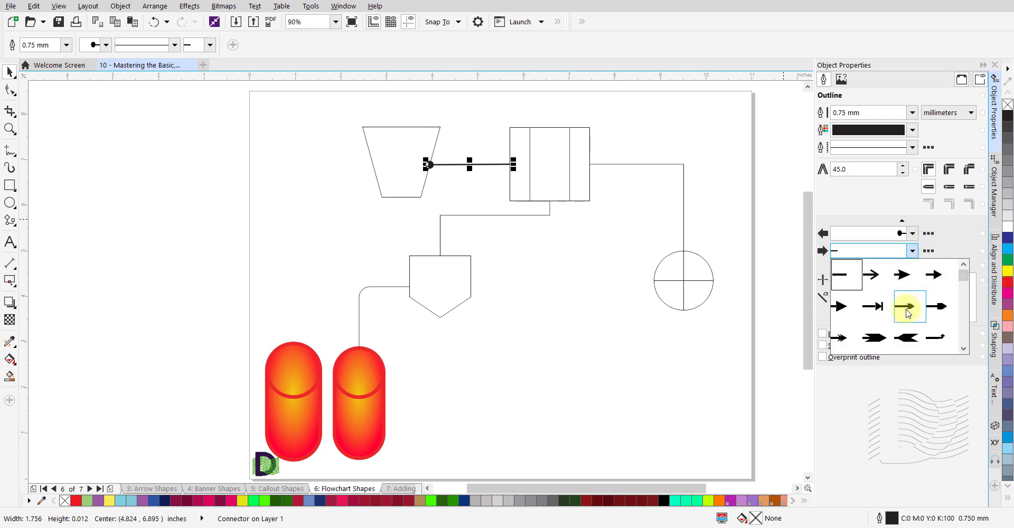
pyautogui.click(903, 275)
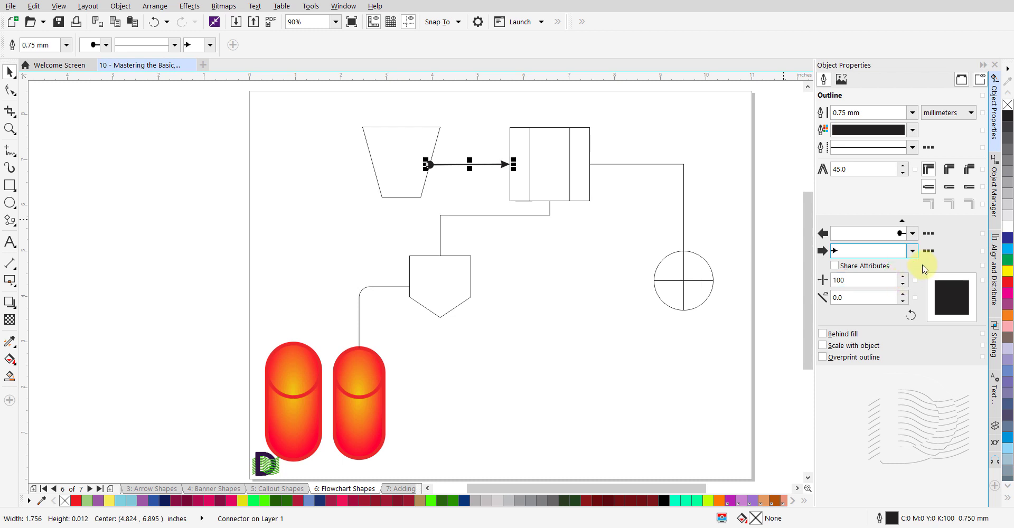
# - Set the selected connector's outline color to crimson, CMYK 16, 100, 66, 6
pyautogui.click(913, 131)
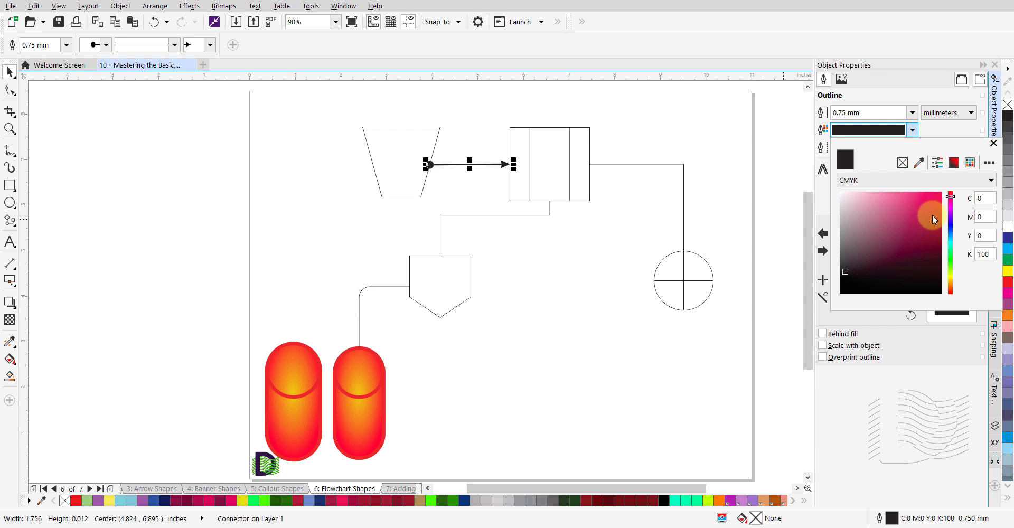
pyautogui.click(932, 214)
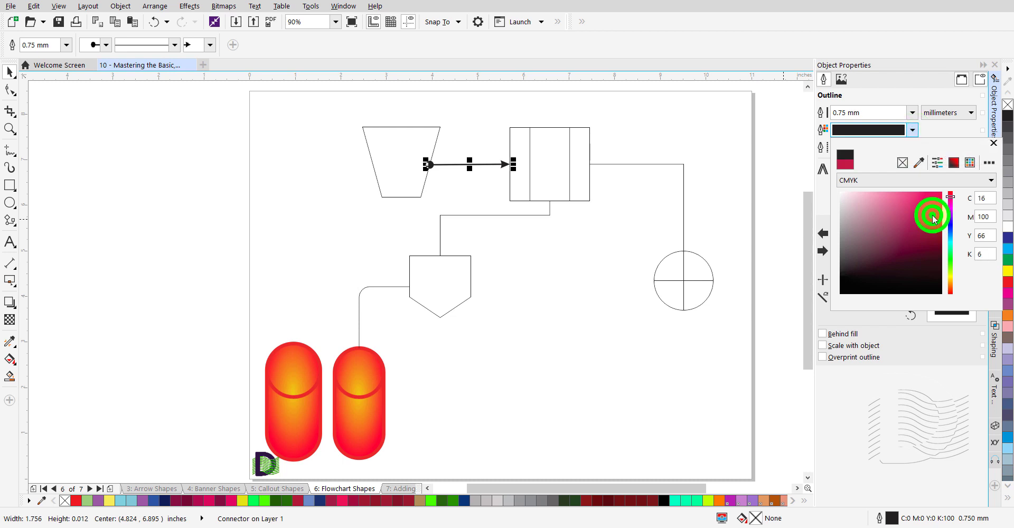
pyautogui.click(992, 144)
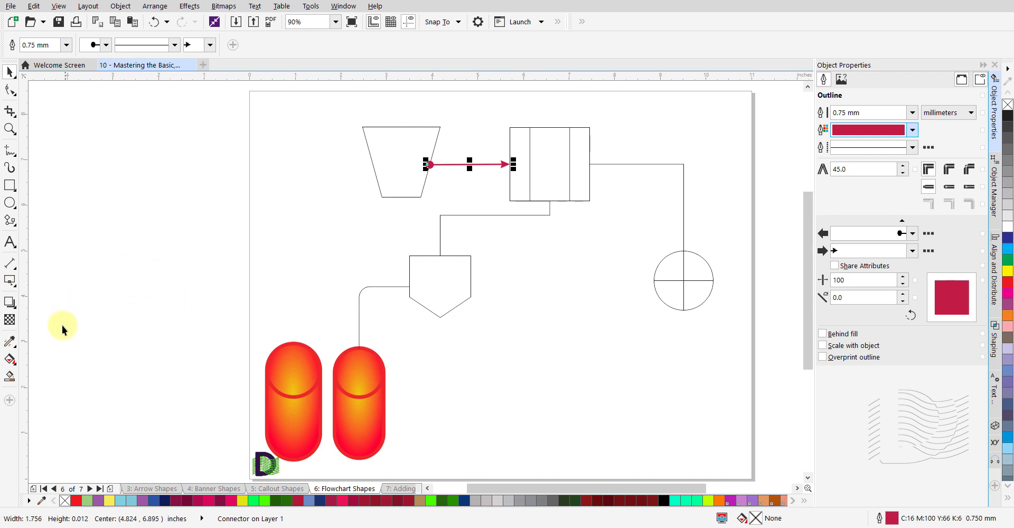
# - Activate the Attributes Eyedropper and set it to sample the outline, fill and text properties
pyautogui.click(12, 345)
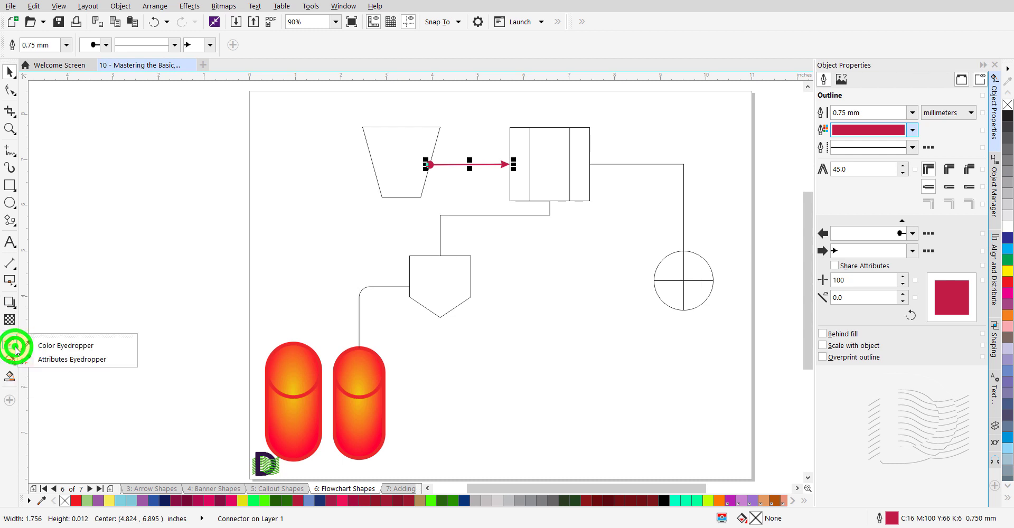
pyautogui.click(88, 363)
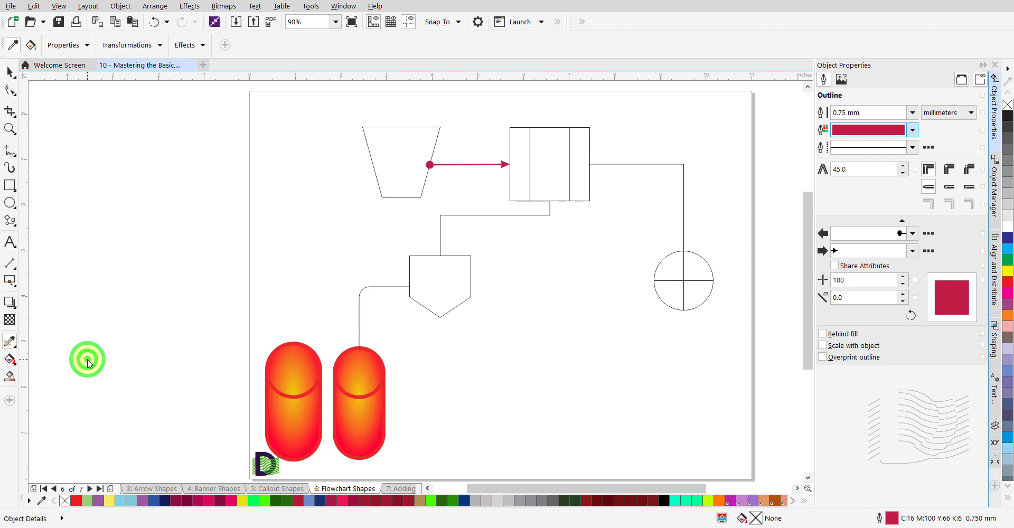
pyautogui.click(134, 210)
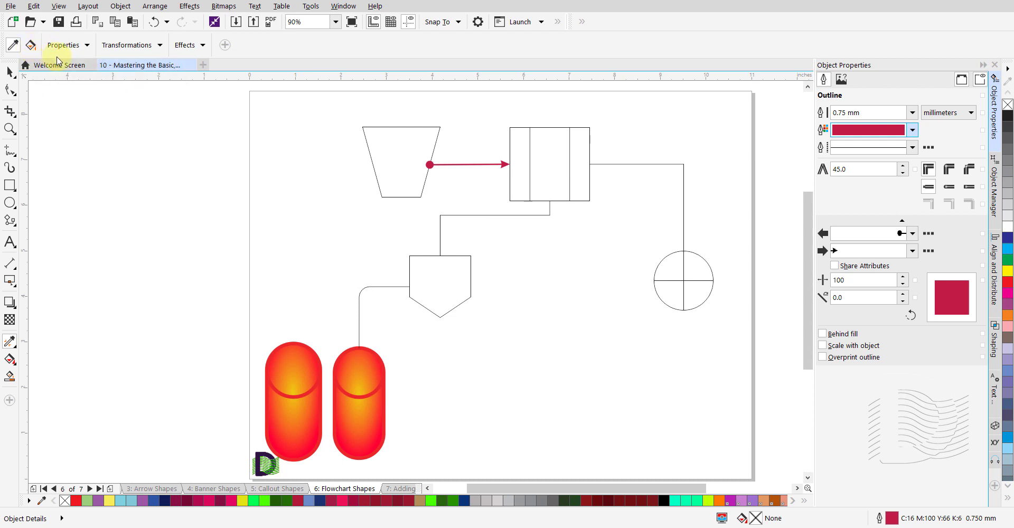
pyautogui.click(87, 46)
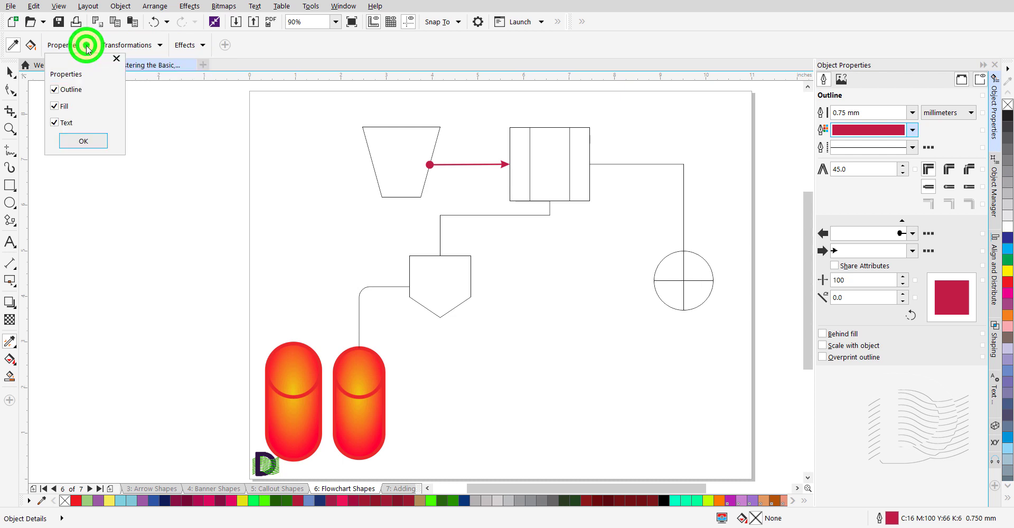
pyautogui.click(54, 90)
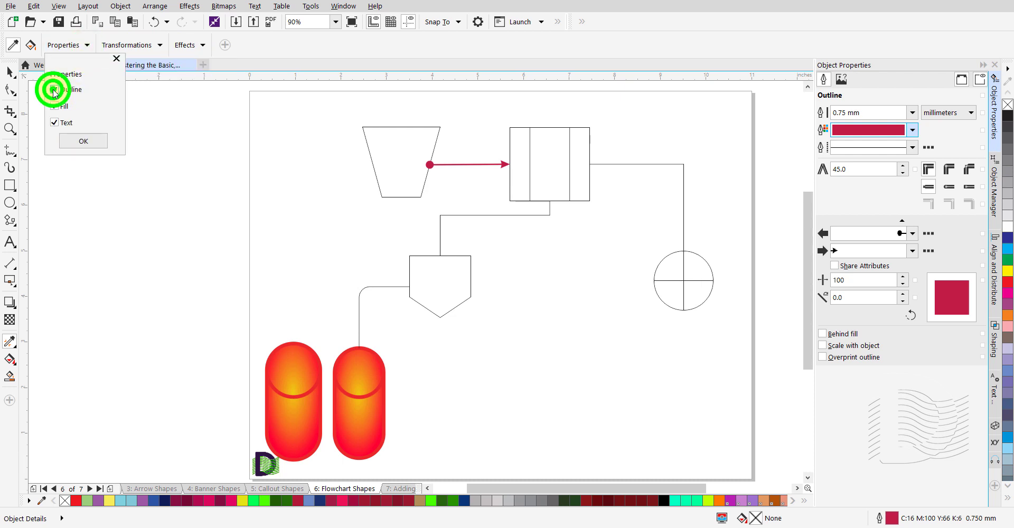
pyautogui.click(55, 106)
pyautogui.click(54, 122)
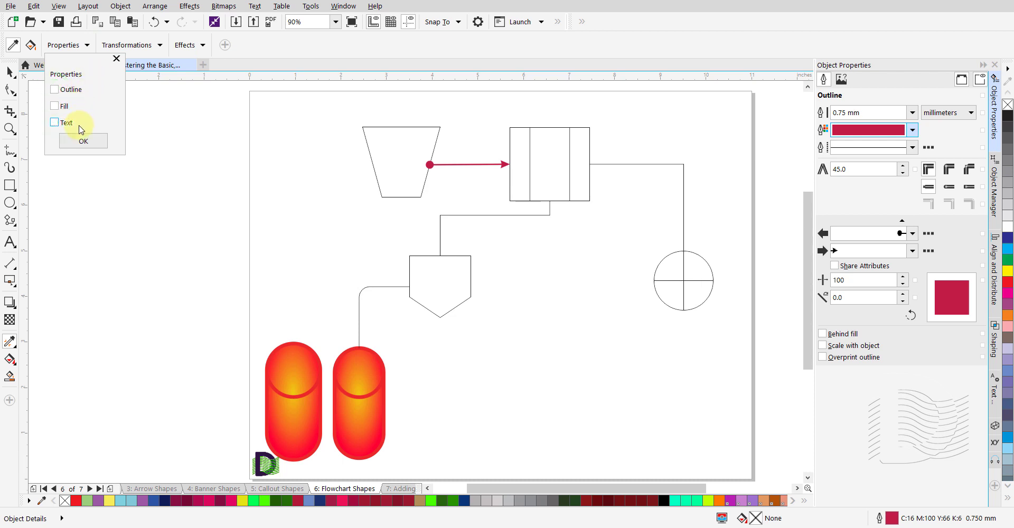
pyautogui.click(55, 91)
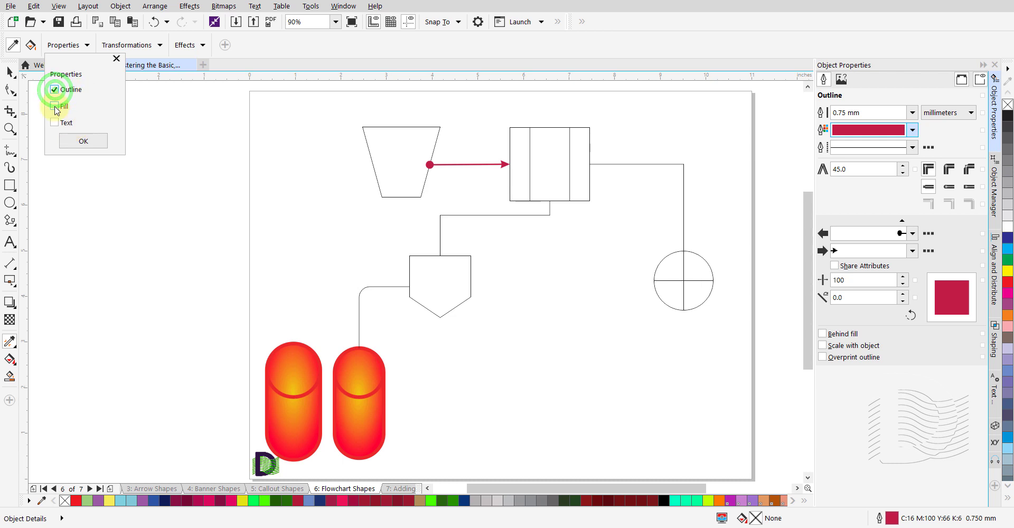
pyautogui.click(55, 107)
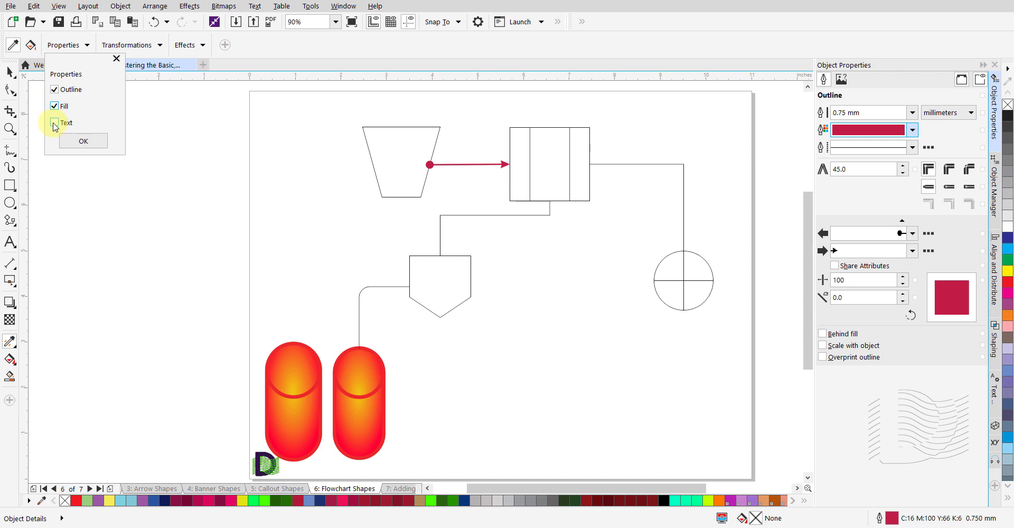
pyautogui.click(55, 124)
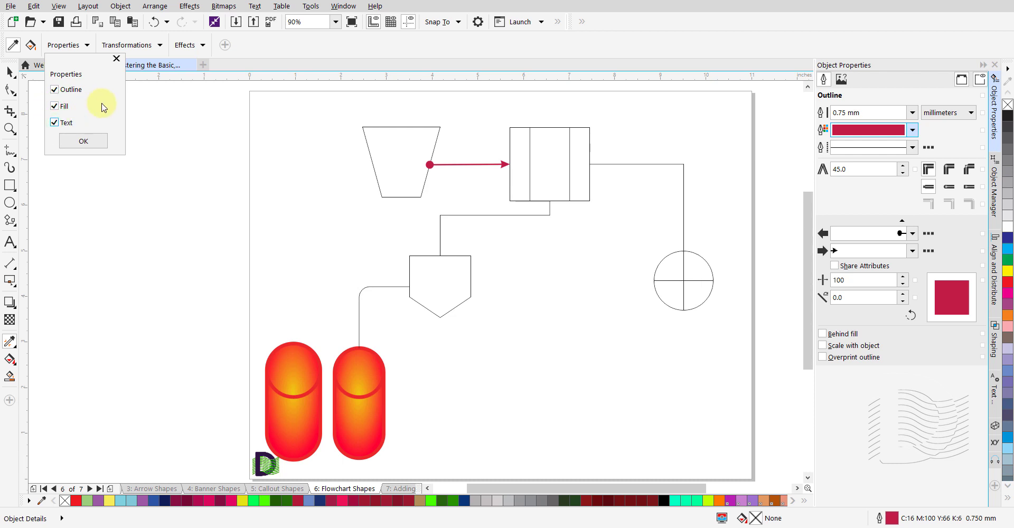
pyautogui.click(82, 141)
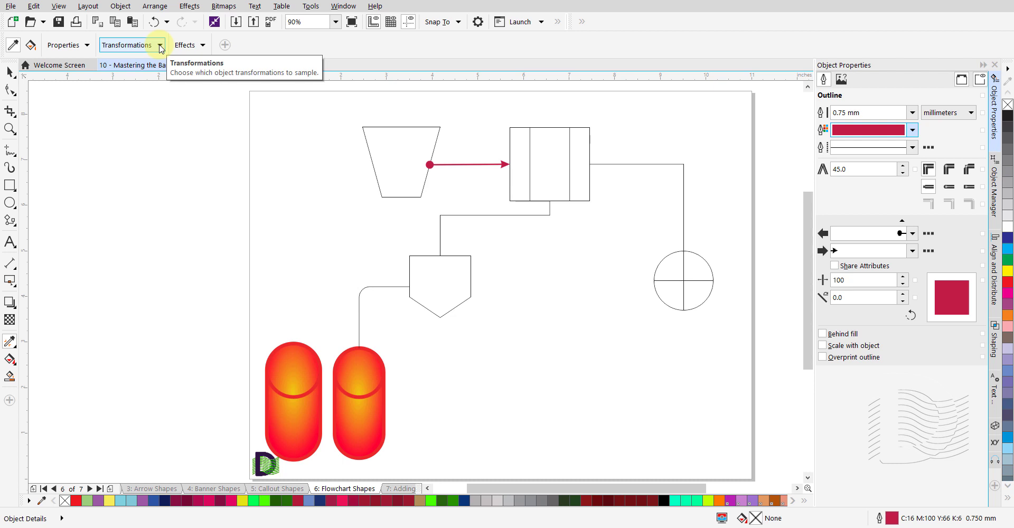
# - Review which transformations and effects the Attributes Eyedropper can sample, and accept both lists with every option off
pyautogui.click(159, 45)
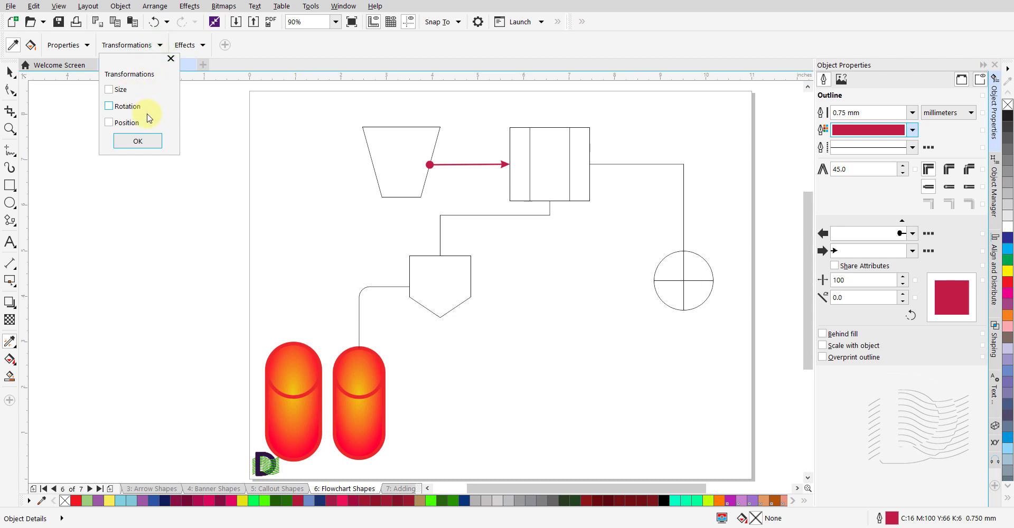
pyautogui.click(133, 142)
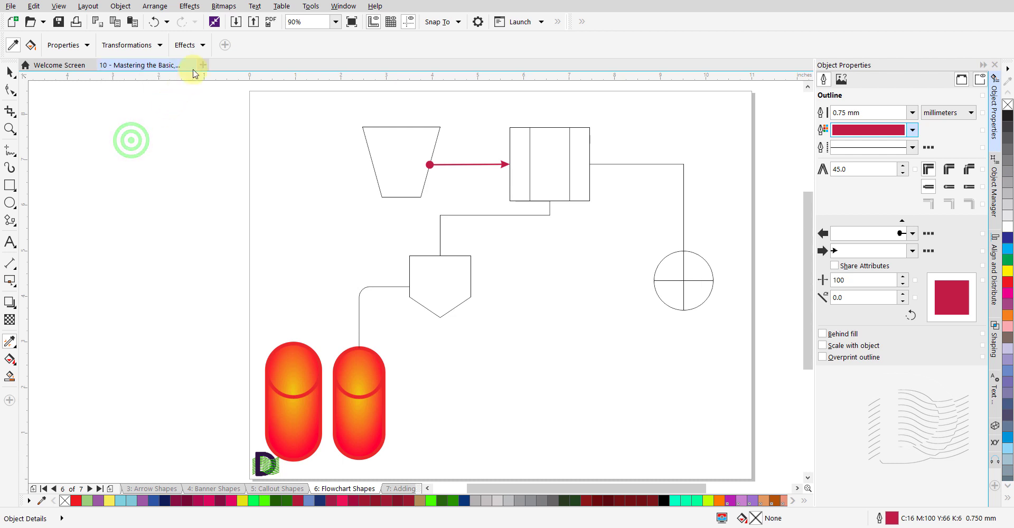
pyautogui.click(204, 46)
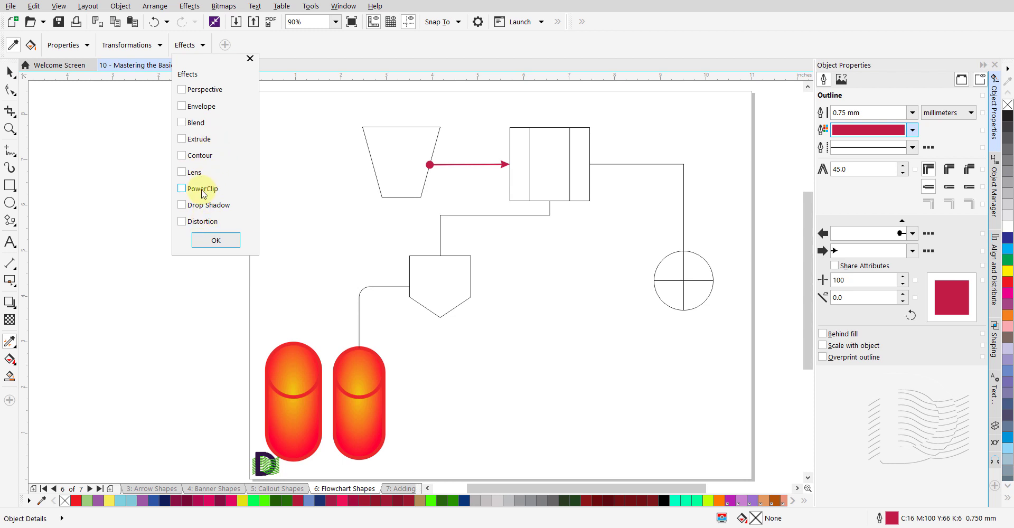
pyautogui.click(216, 243)
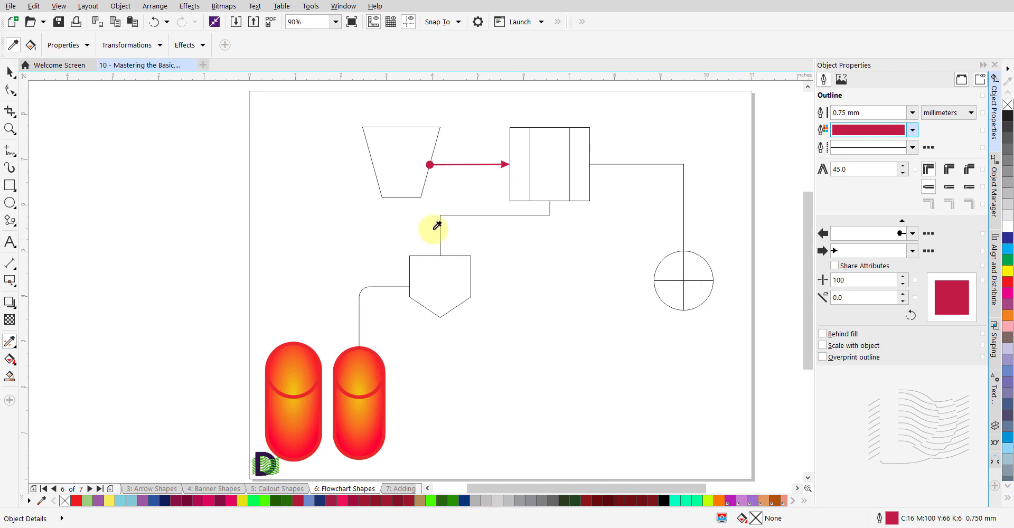
# - Sample the crimson connector's attributes with the Attributes Eyedropper and apply them to the three remaining black connectors
pyautogui.click(429, 164)
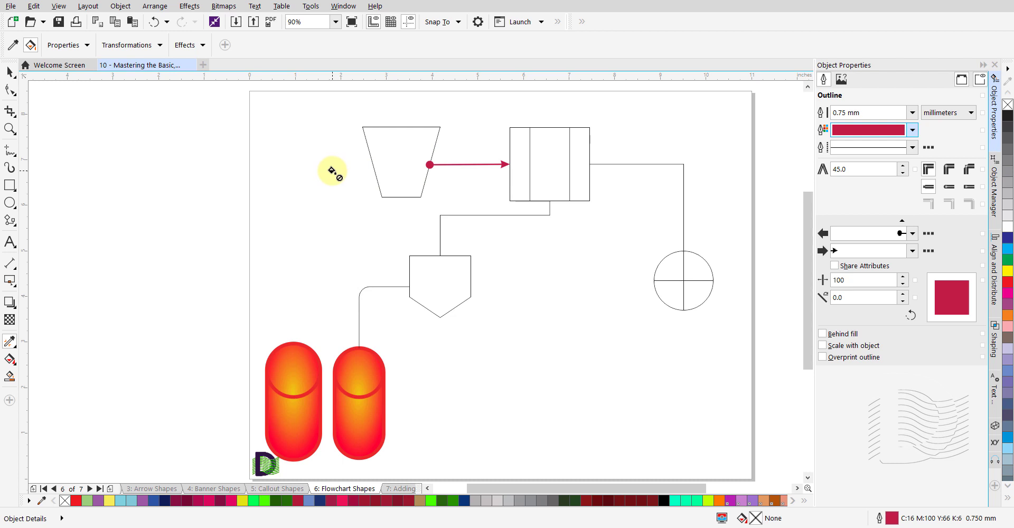
pyautogui.click(333, 170)
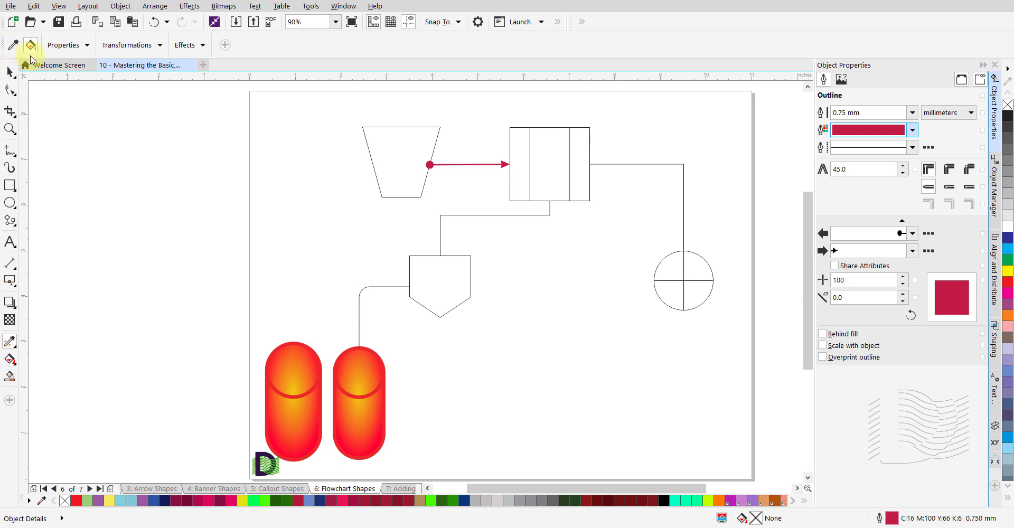
pyautogui.click(31, 46)
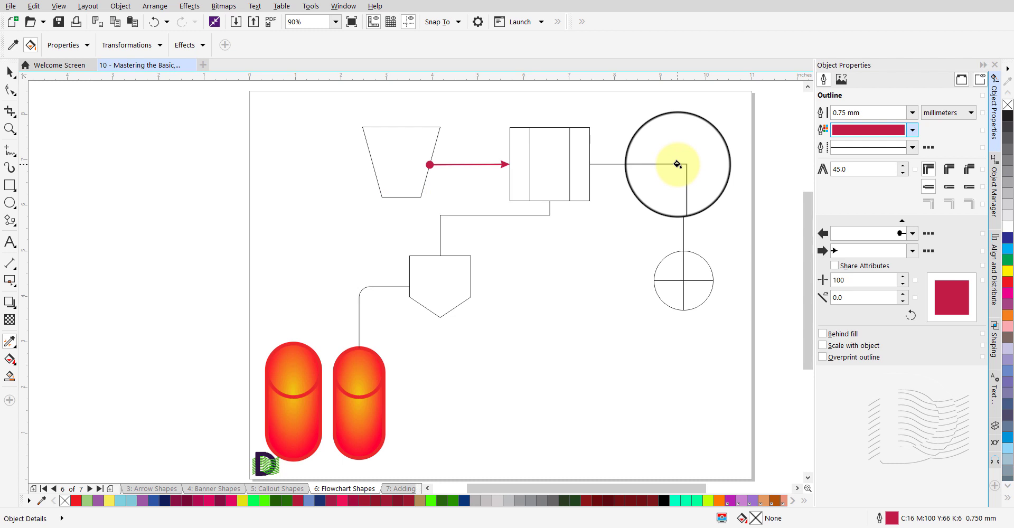
pyautogui.click(677, 164)
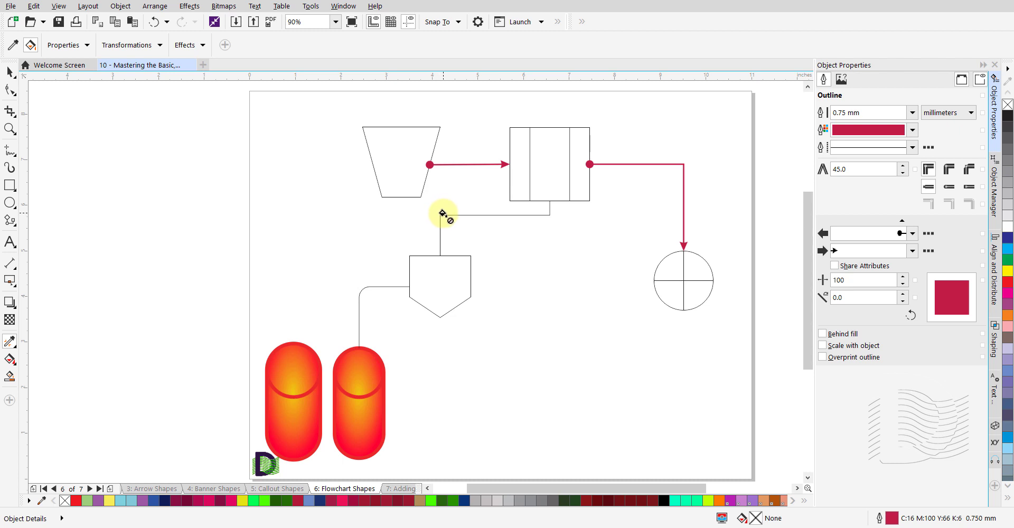
pyautogui.click(442, 213)
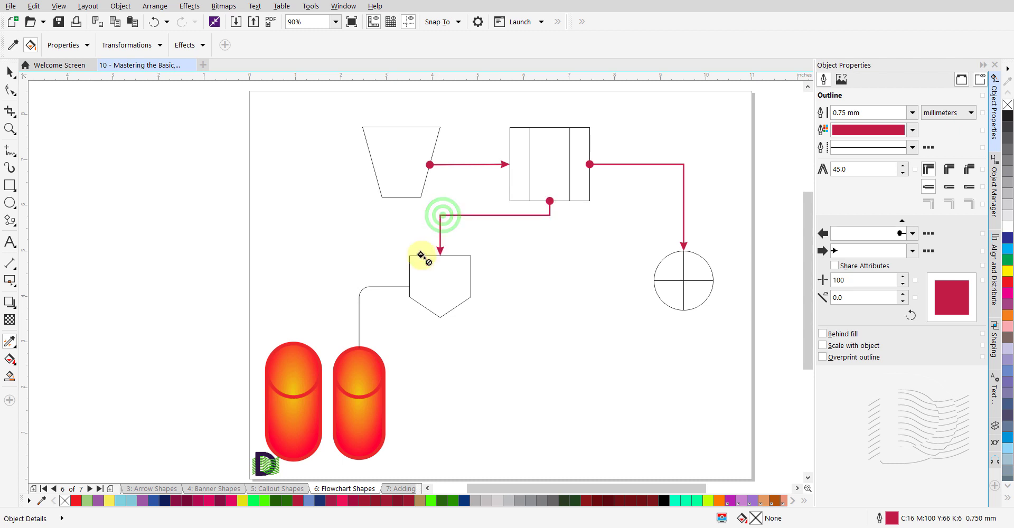
pyautogui.click(360, 289)
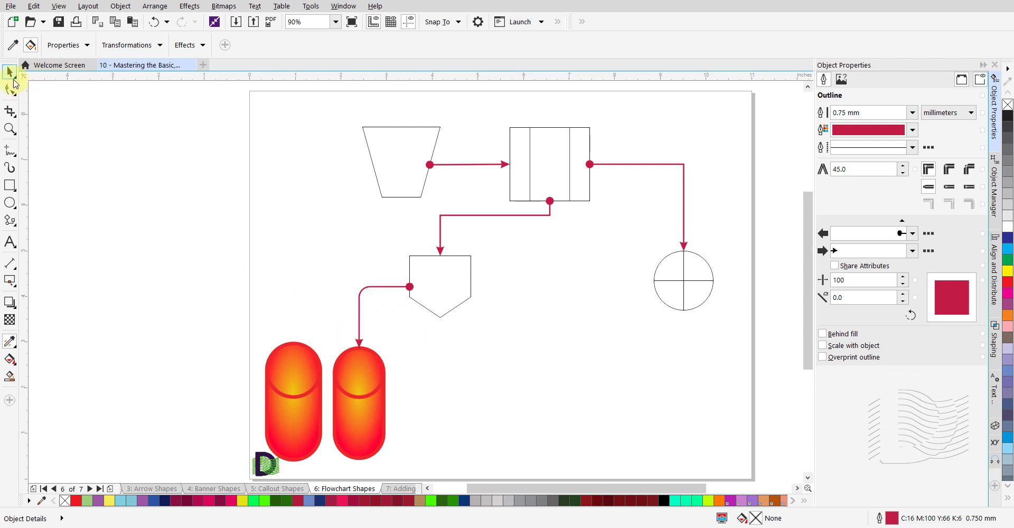
pyautogui.click(12, 78)
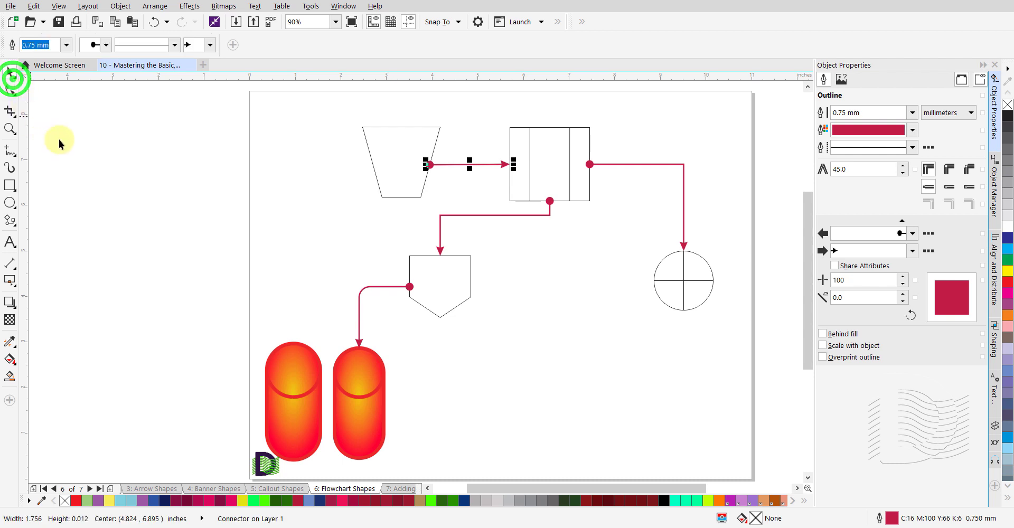
pyautogui.click(528, 323)
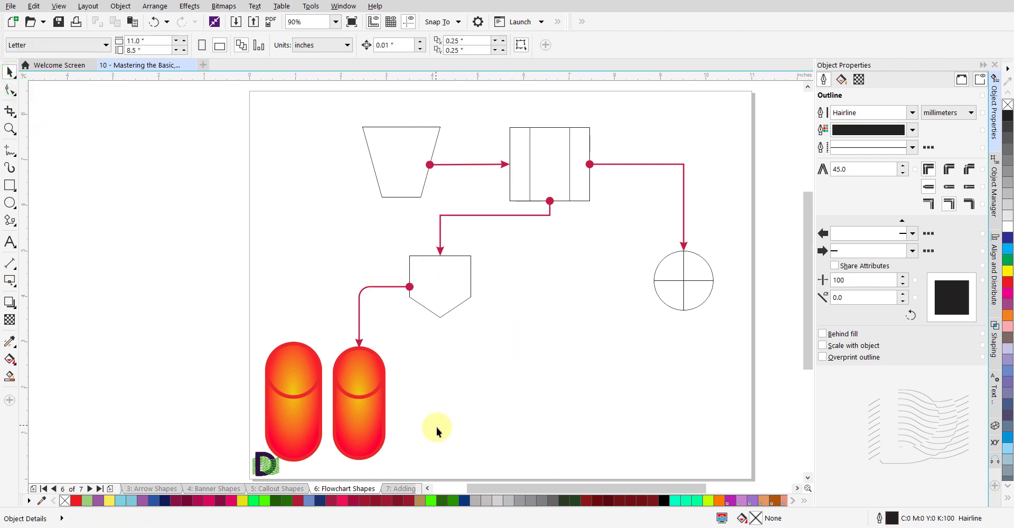
# - On the Adding Text page, add the artistic text "EXIT" over the shaft of the striped gold arrow
pyautogui.click(400, 489)
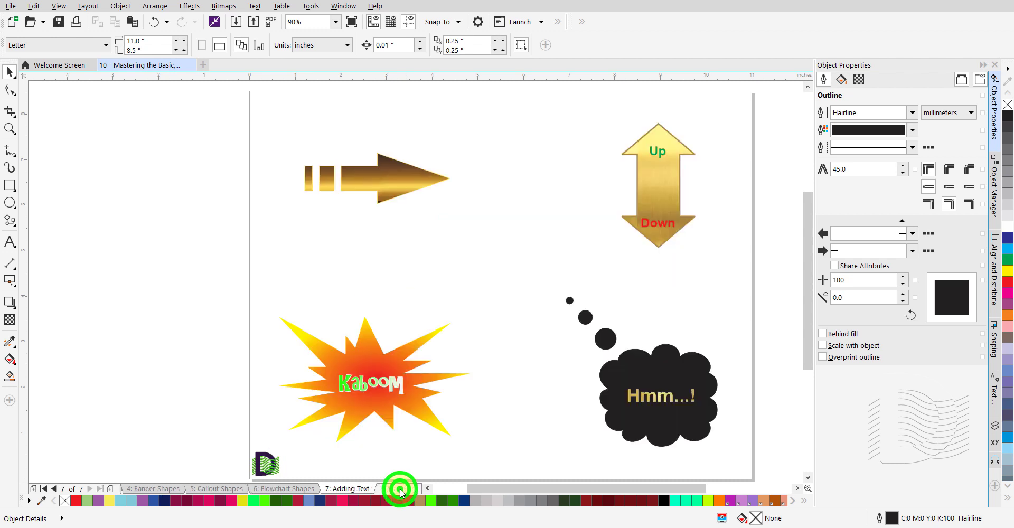
pyautogui.click(10, 242)
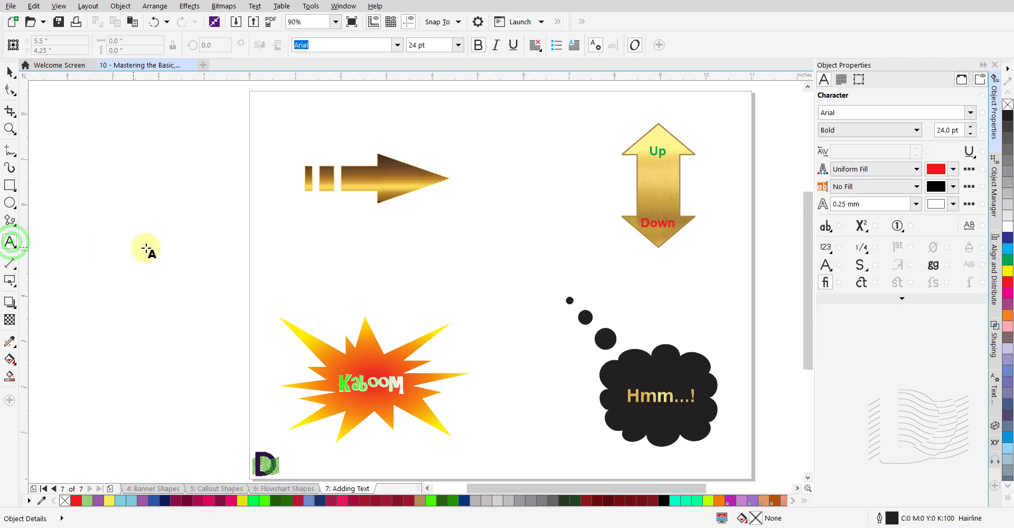
pyautogui.click(349, 185)
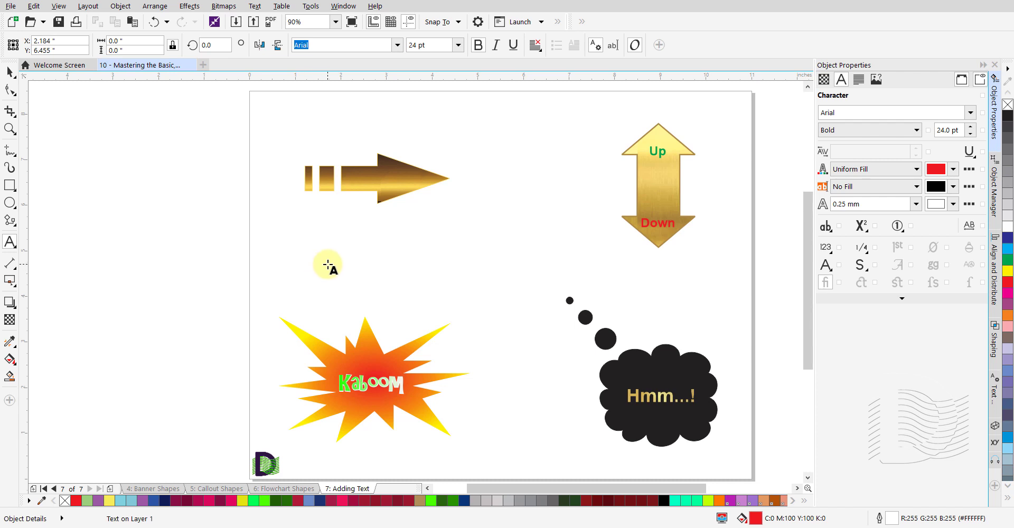
pyautogui.write('EX')
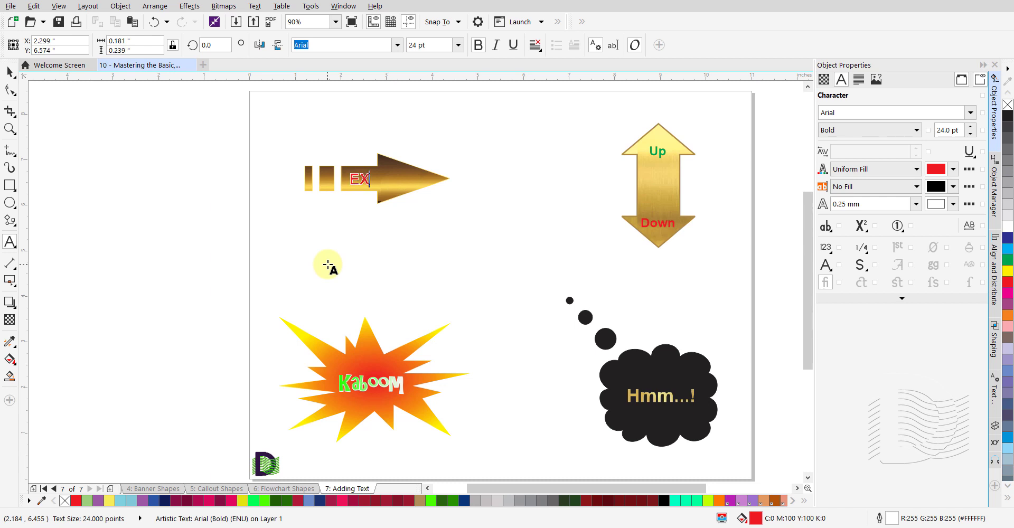
pyautogui.write('IT')
pyautogui.click(10, 73)
pyautogui.click(10, 73)
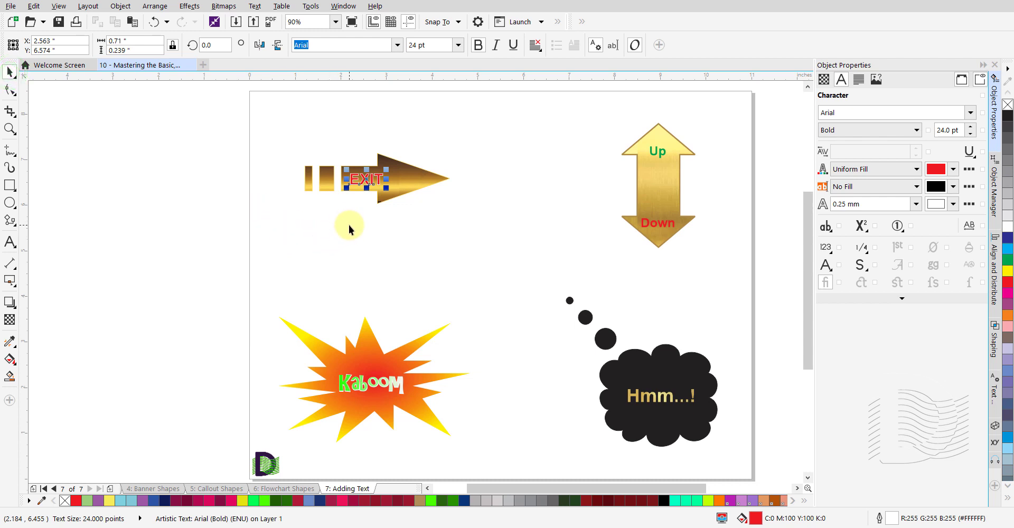
# - Reposition the "EXIT" text to sit centered on the arrow's shaft at about X 2.473, Y 6.564 inches, and deselect it
pyautogui.moveTo(366, 181); pyautogui.dragTo(364, 186)
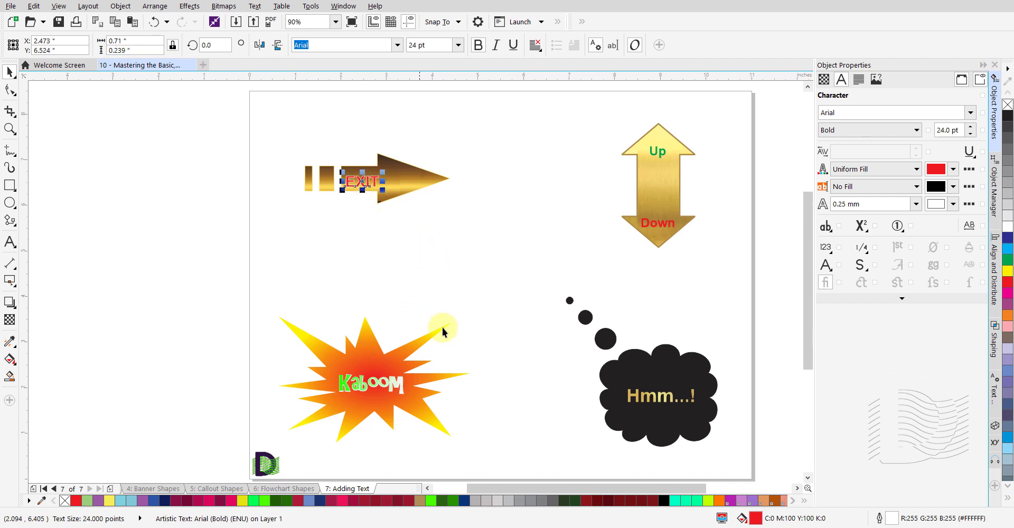
pyautogui.press('Up')
pyautogui.press('Up')
pyautogui.press('Up')
pyautogui.press('Right')
pyautogui.press('Up')
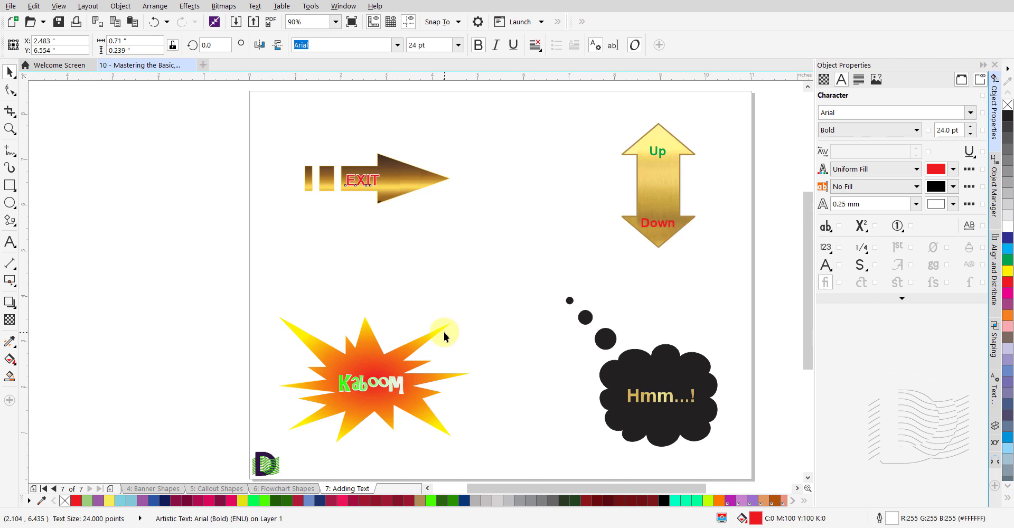
pyautogui.press('Left')
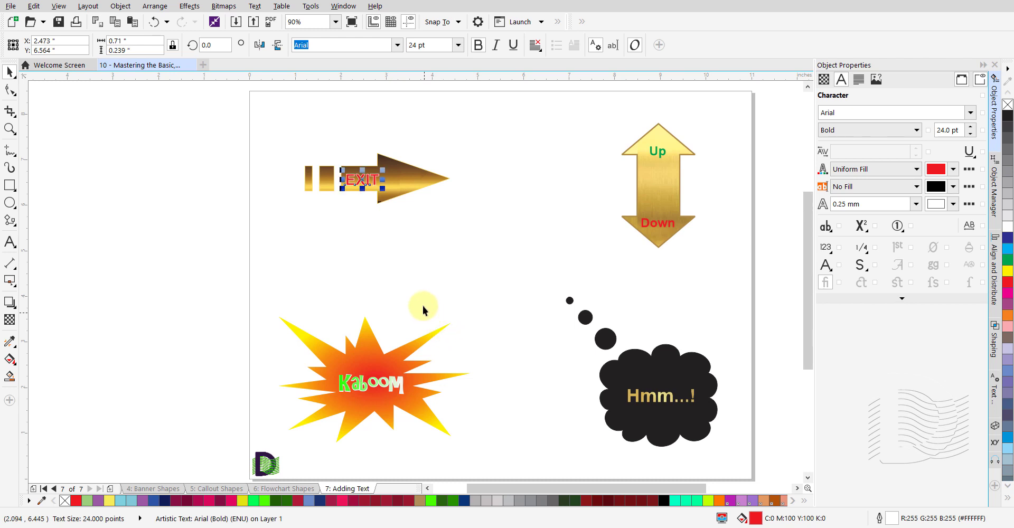
pyautogui.click(447, 249)
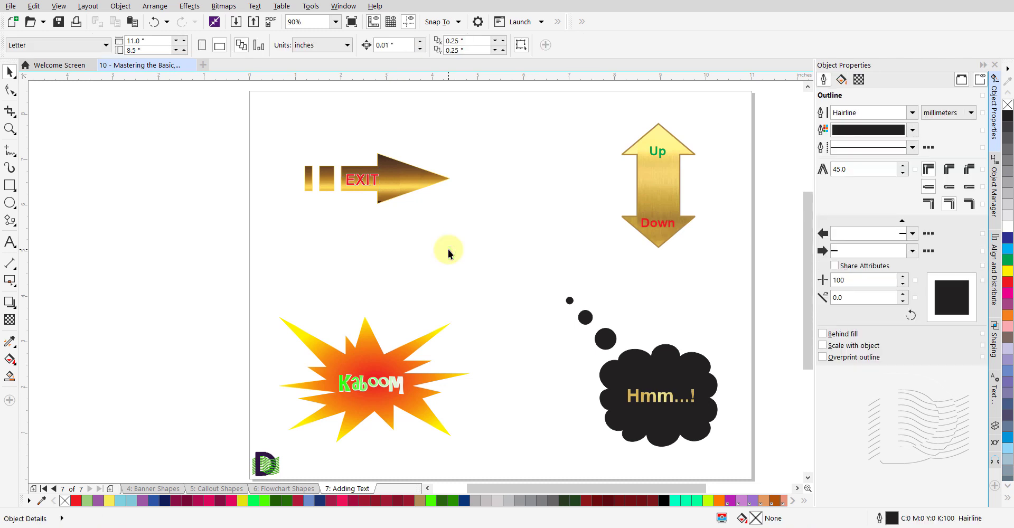